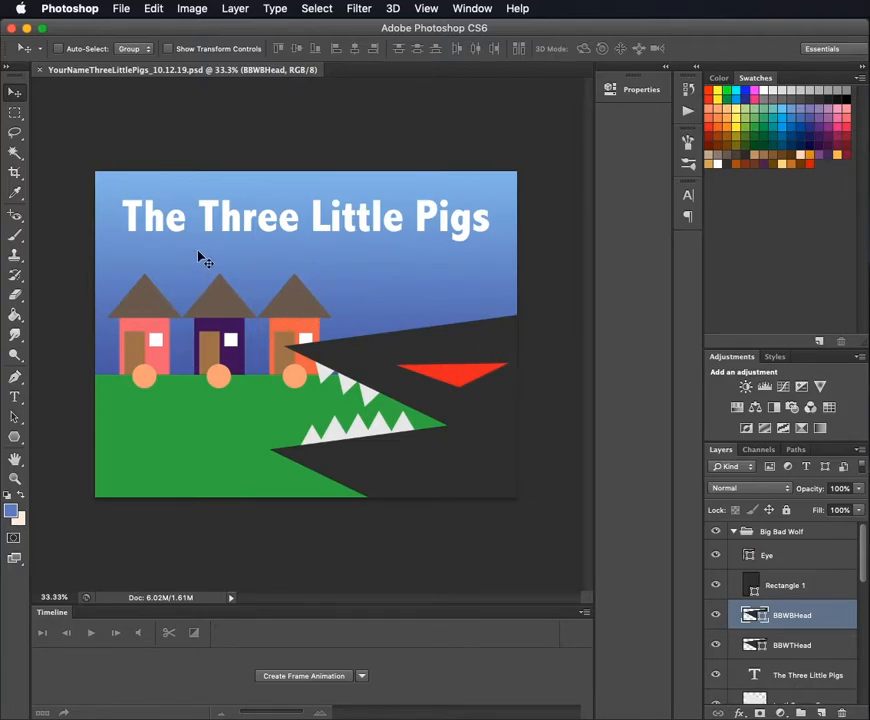
# - Choose the Rectangle tool and close the open YourNameThreeLittlePigs_10.12.19.psd document
pyautogui.click(14, 440)
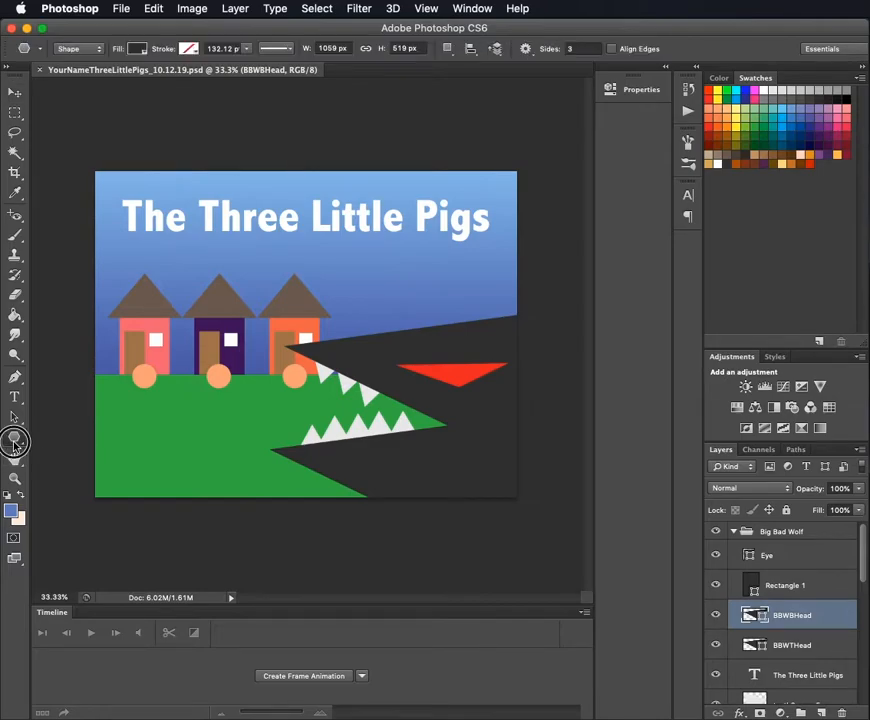
pyautogui.click(50, 435)
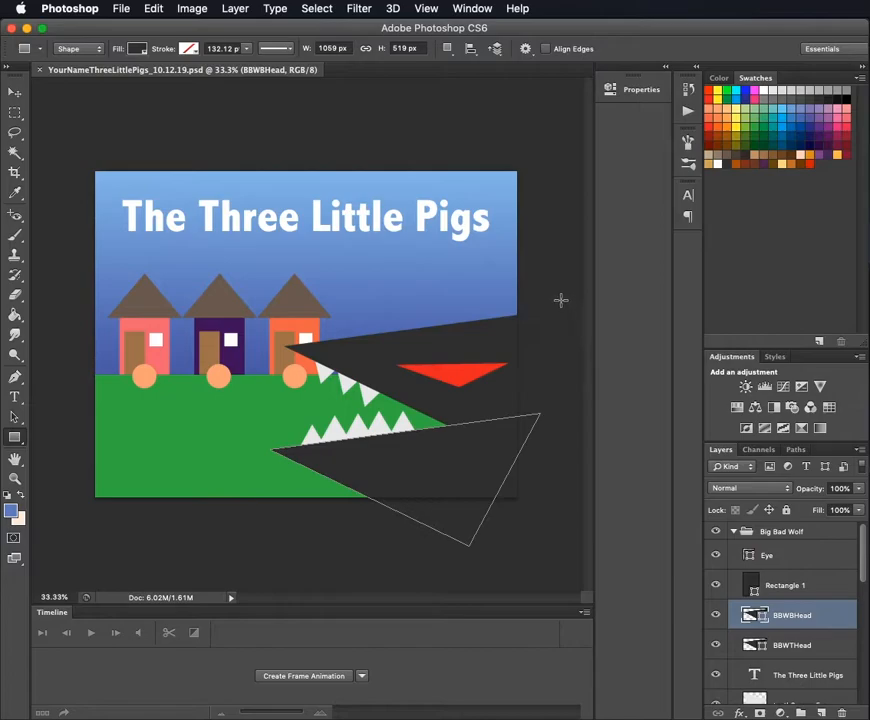
pyautogui.click(441, 118)
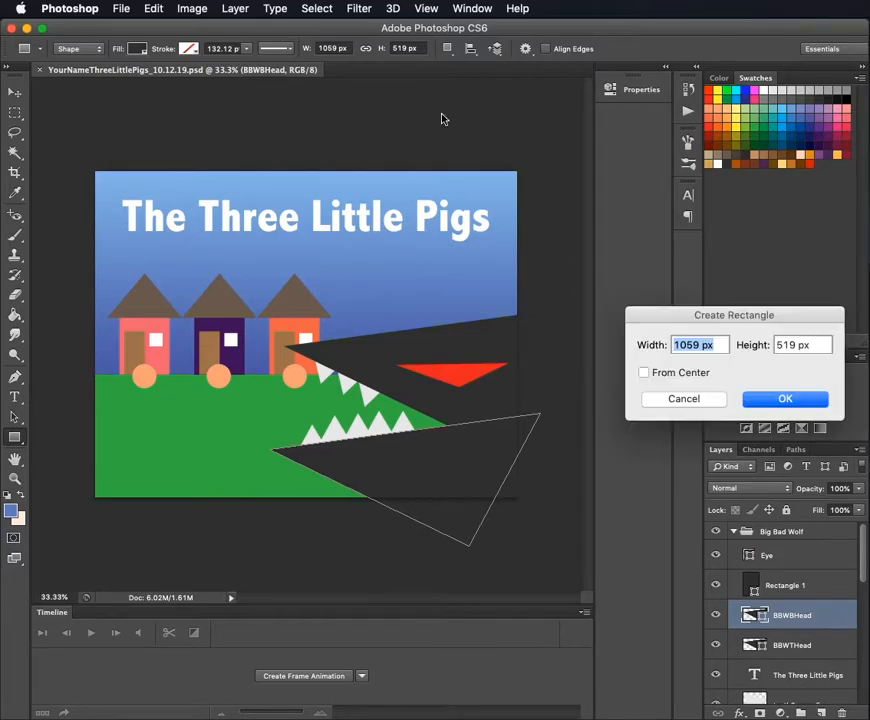
pyautogui.click(690, 400)
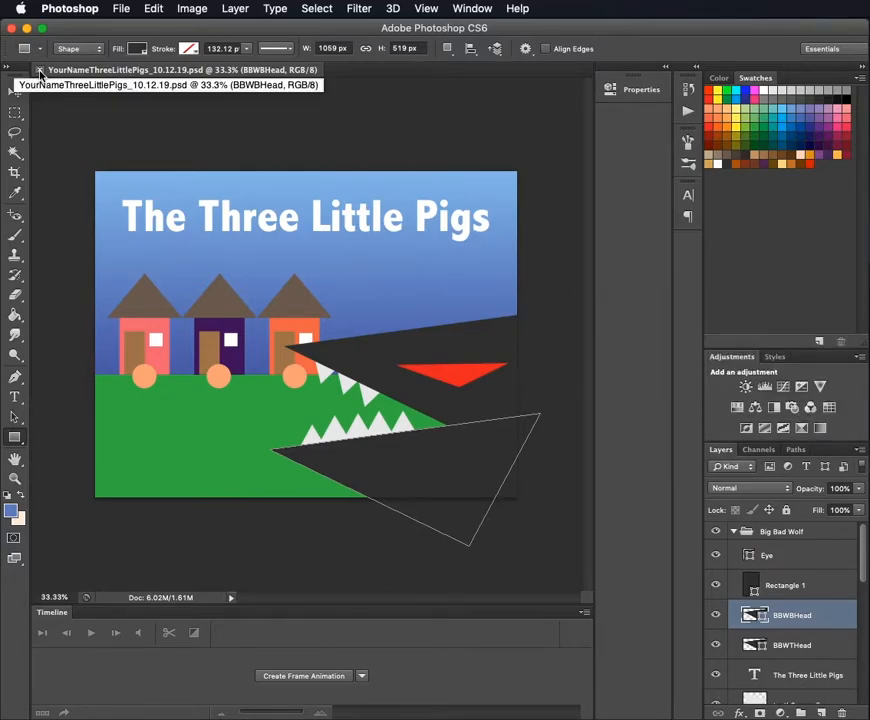
pyautogui.click(39, 70)
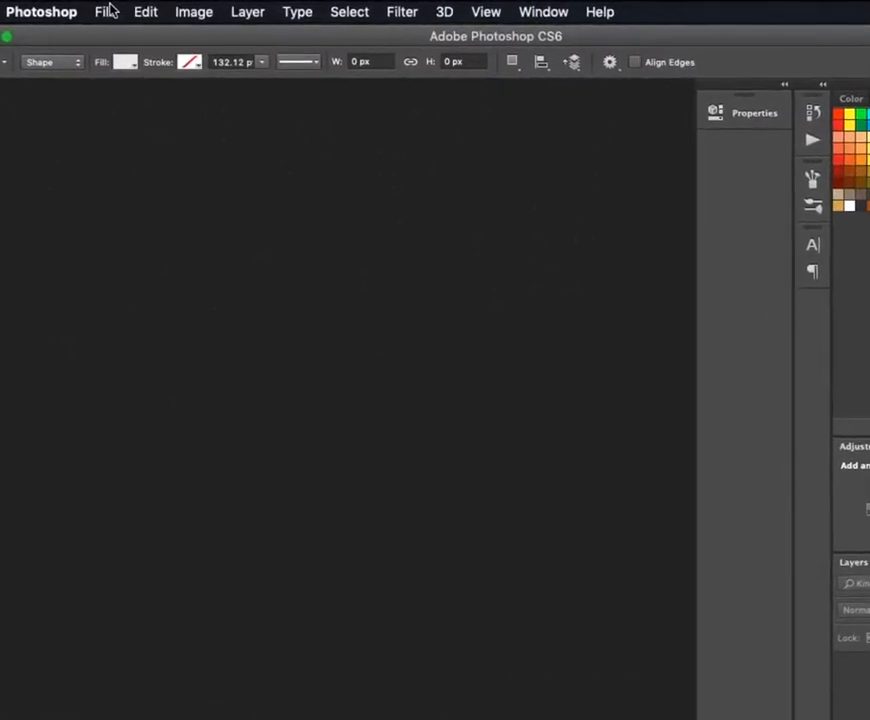
# - Start a new document and name it ThreeLittlePigs
pyautogui.click(108, 11)
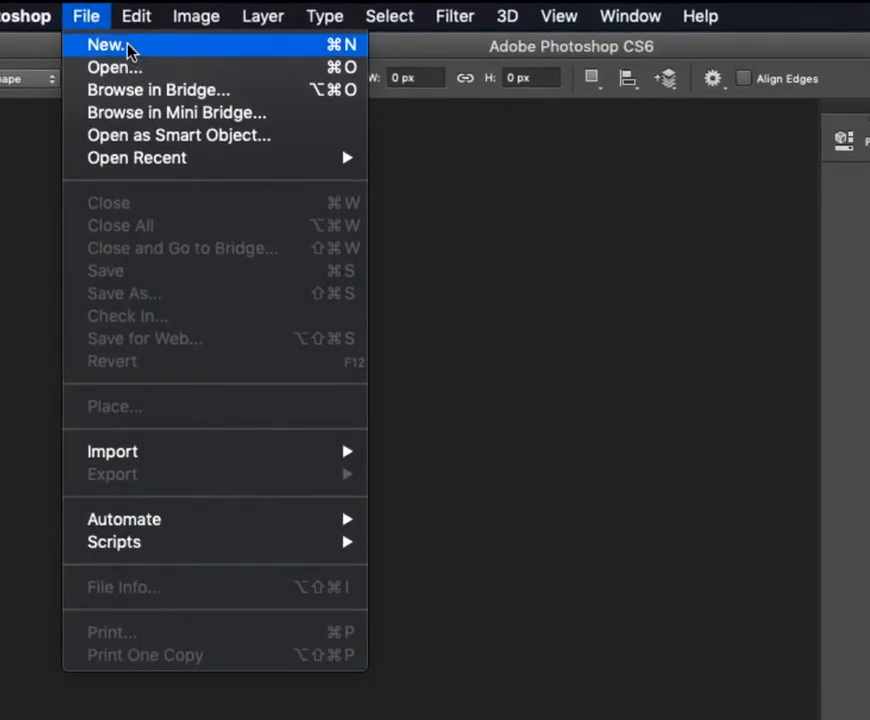
pyautogui.click(130, 50)
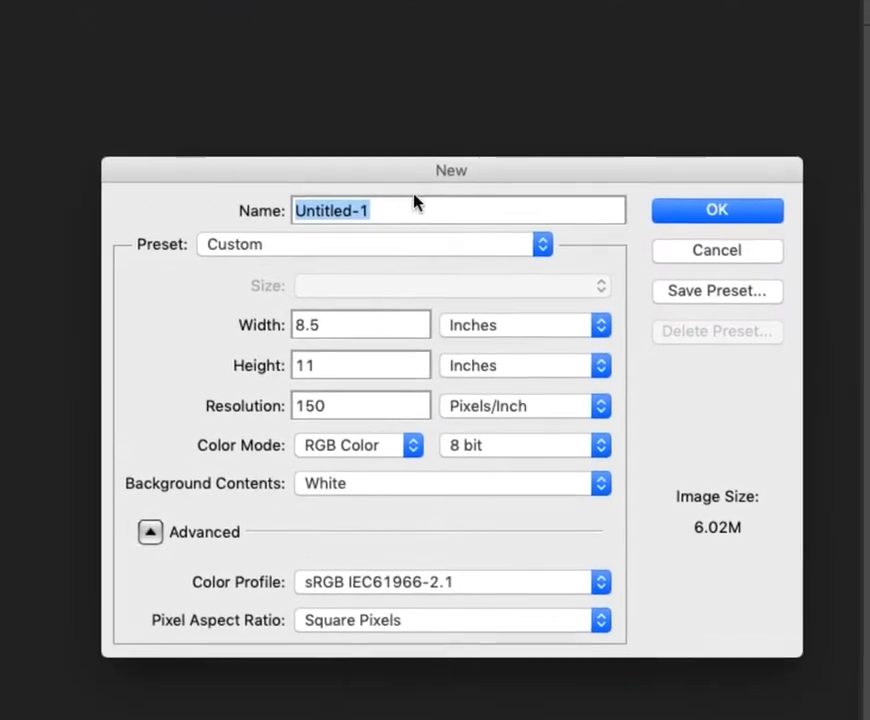
pyautogui.click(409, 186)
pyautogui.moveTo(409, 186); pyautogui.dragTo(204, 175)
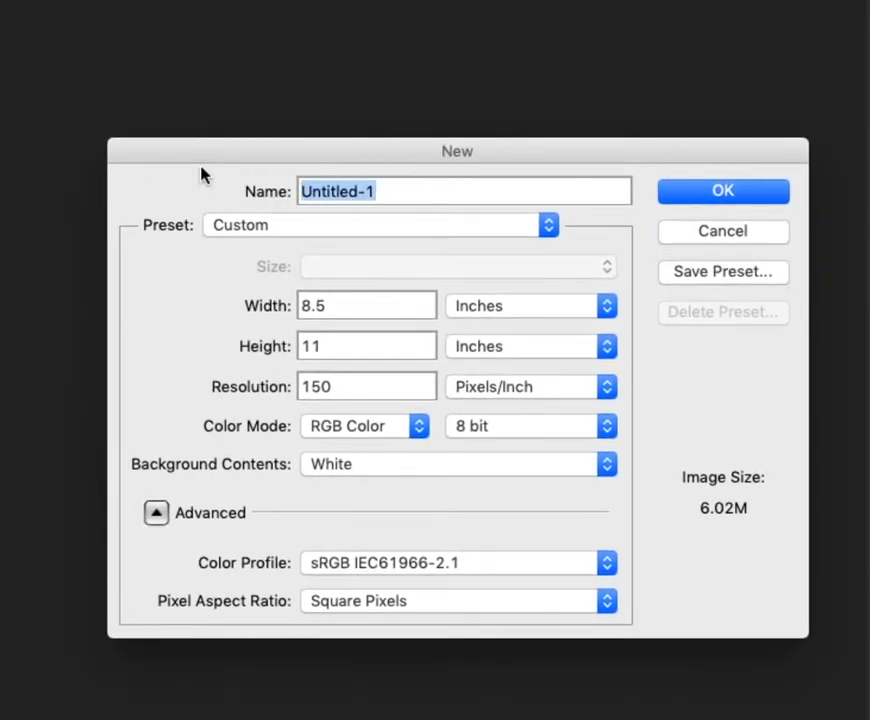
pyautogui.write('ThreeLittlePigs')
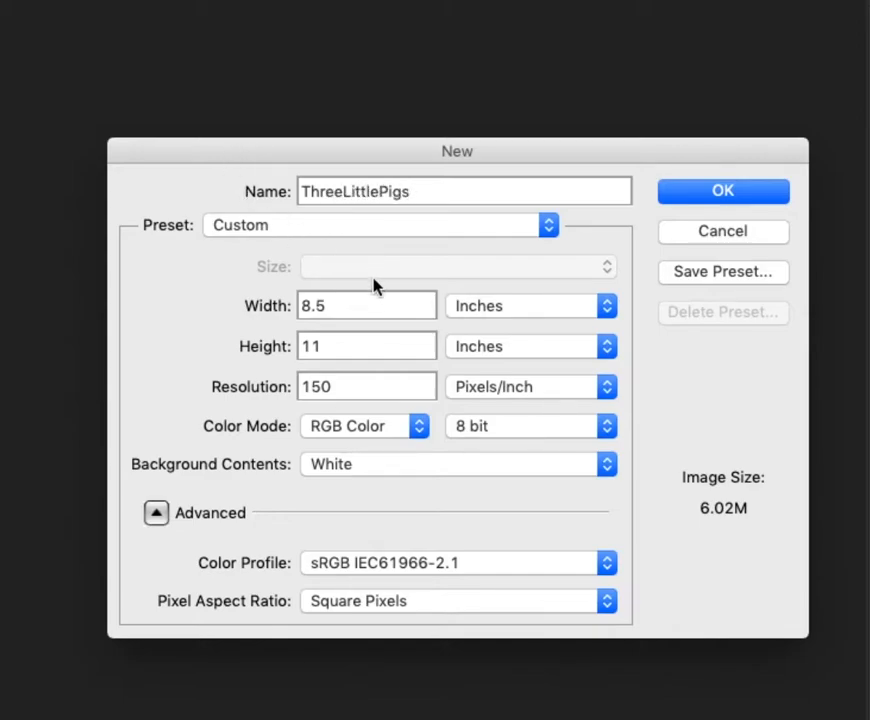
# - Create the document with a width of 8.5 inches, a height of 11 inches and a resolution of 150 pixels/inch
pyautogui.moveTo(367, 309); pyautogui.dragTo(295, 307)
pyautogui.click(339, 306)
pyautogui.click(555, 310)
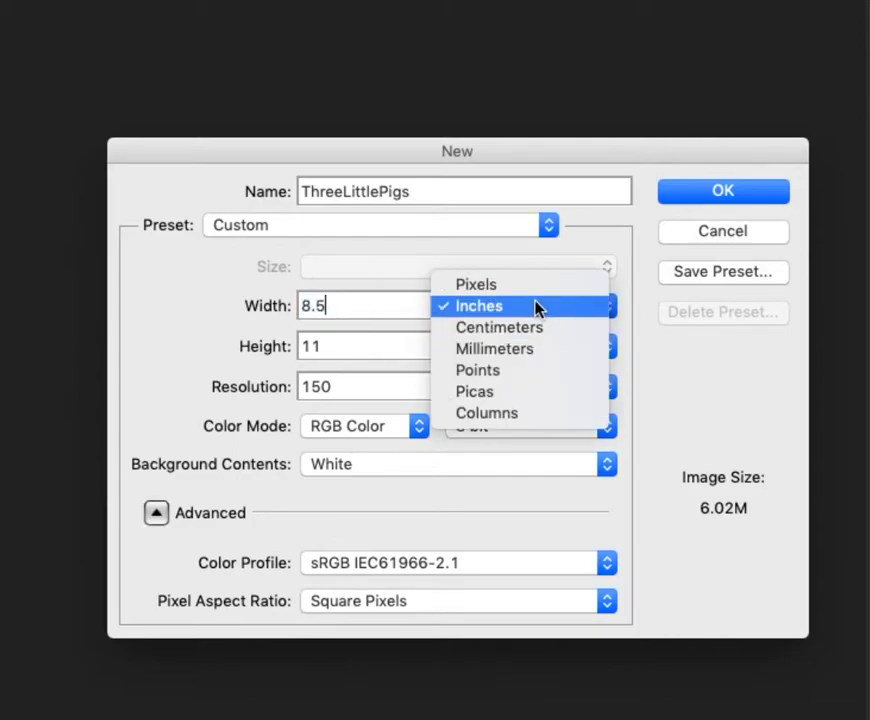
pyautogui.click(538, 308)
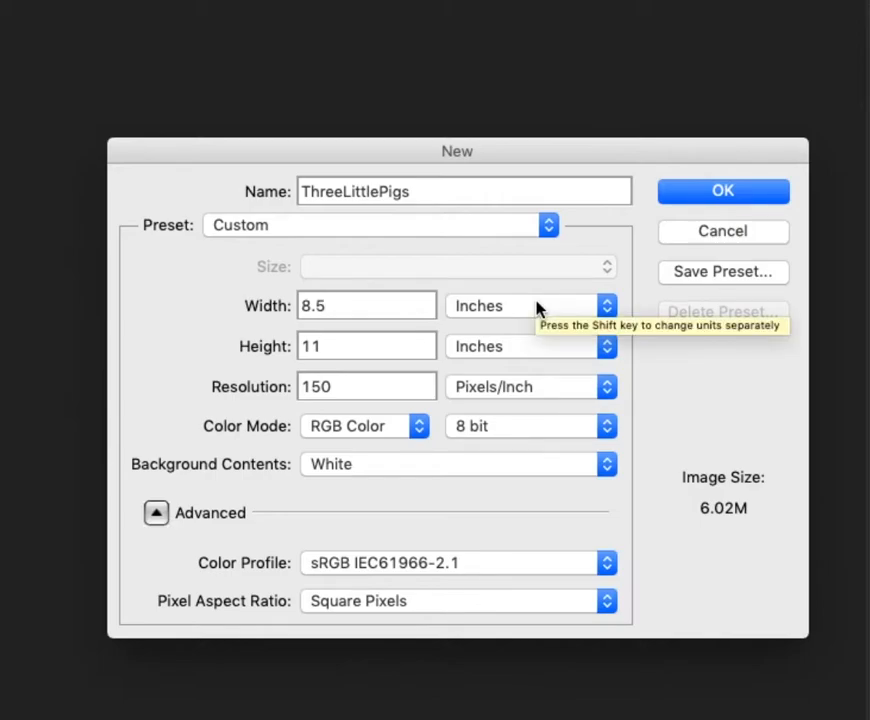
pyautogui.click(384, 345)
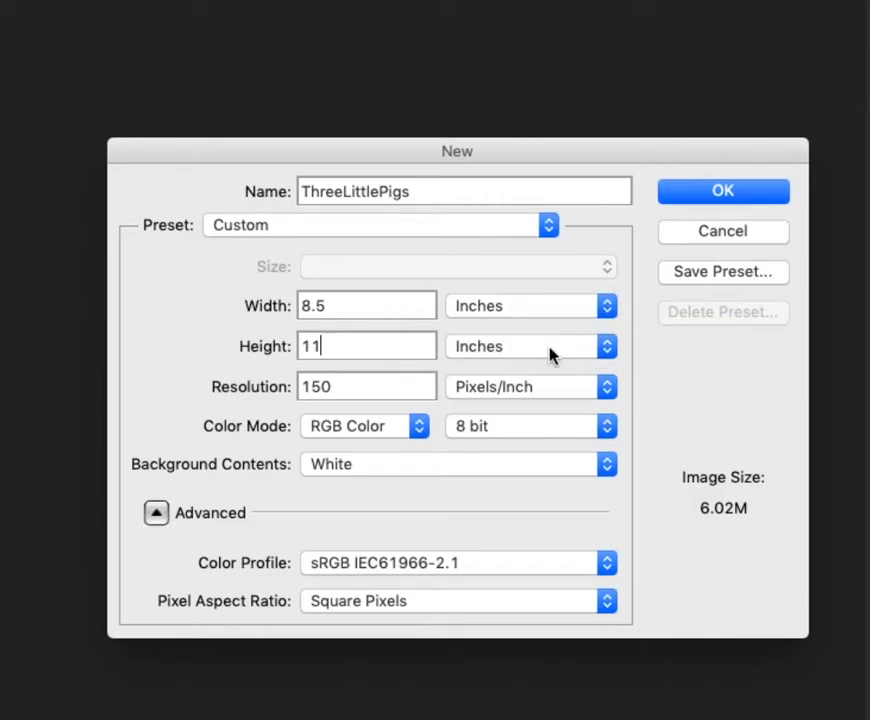
pyautogui.click(350, 384)
pyautogui.click(722, 190)
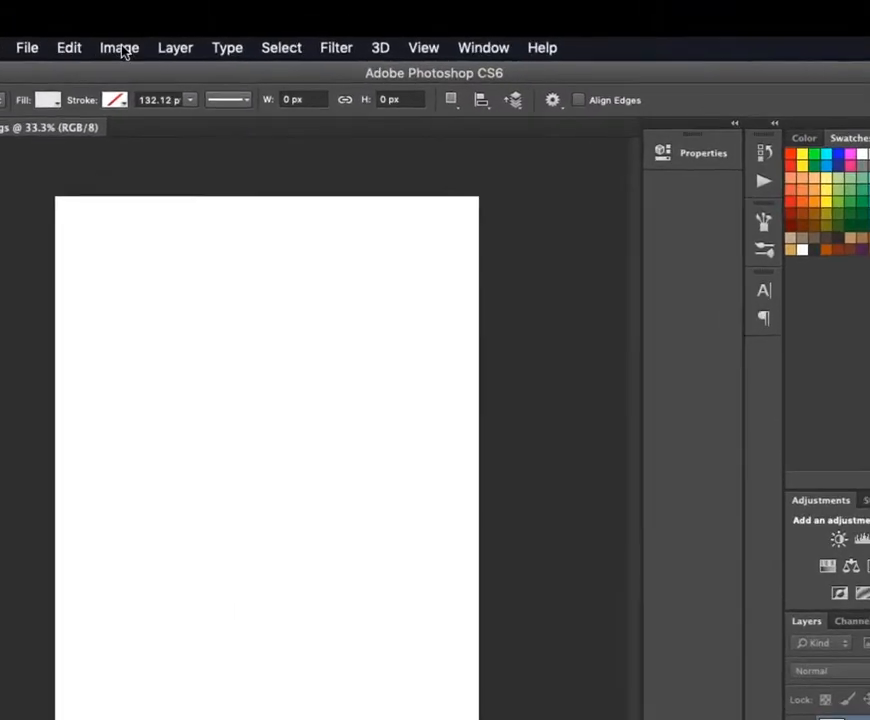
# - Rotate the whole image 90° clockwise into landscape orientation
pyautogui.click(192, 9)
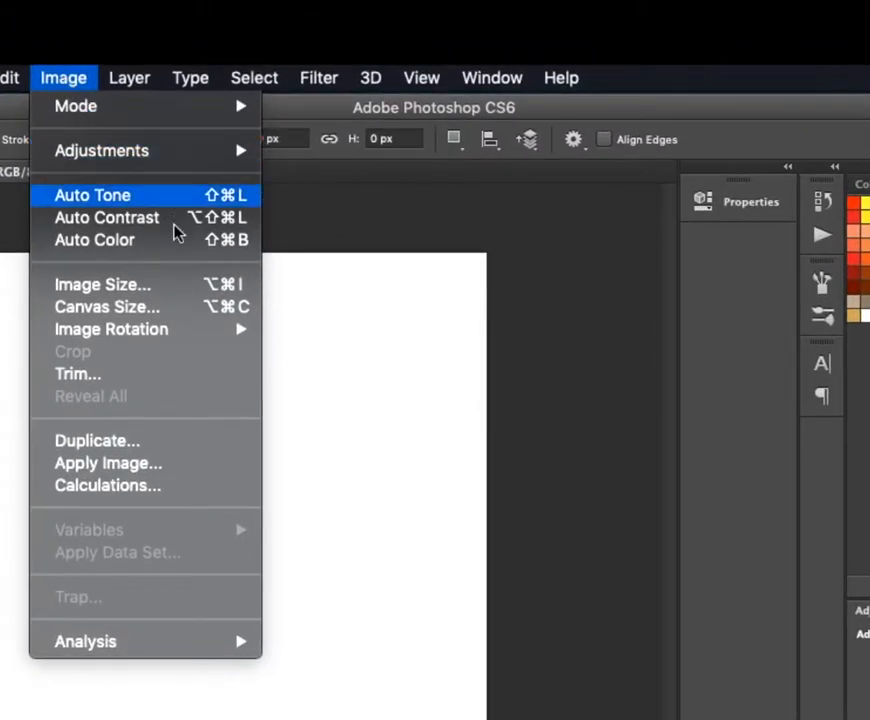
pyautogui.moveTo(208, 333)
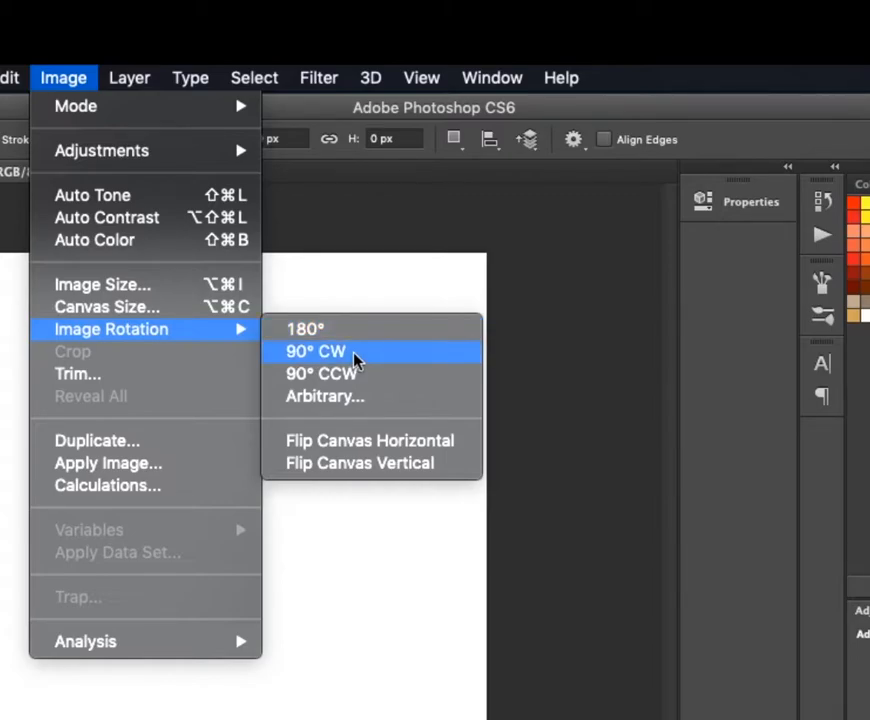
pyautogui.click(353, 353)
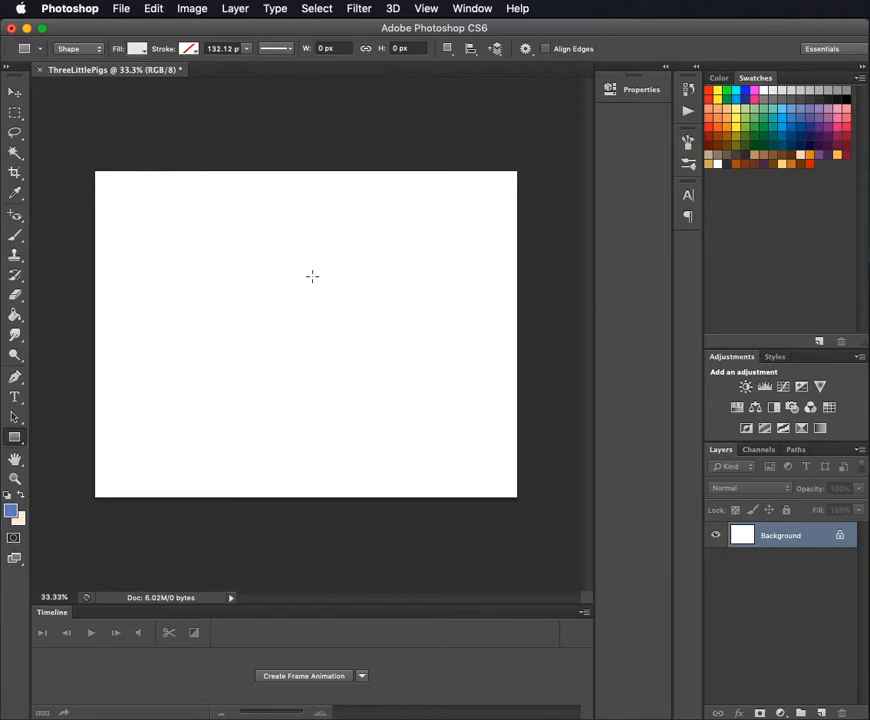
# - Add a new layer above the Background and name it Sky
pyautogui.click(821, 712)
pyautogui.doubleClick(771, 536)
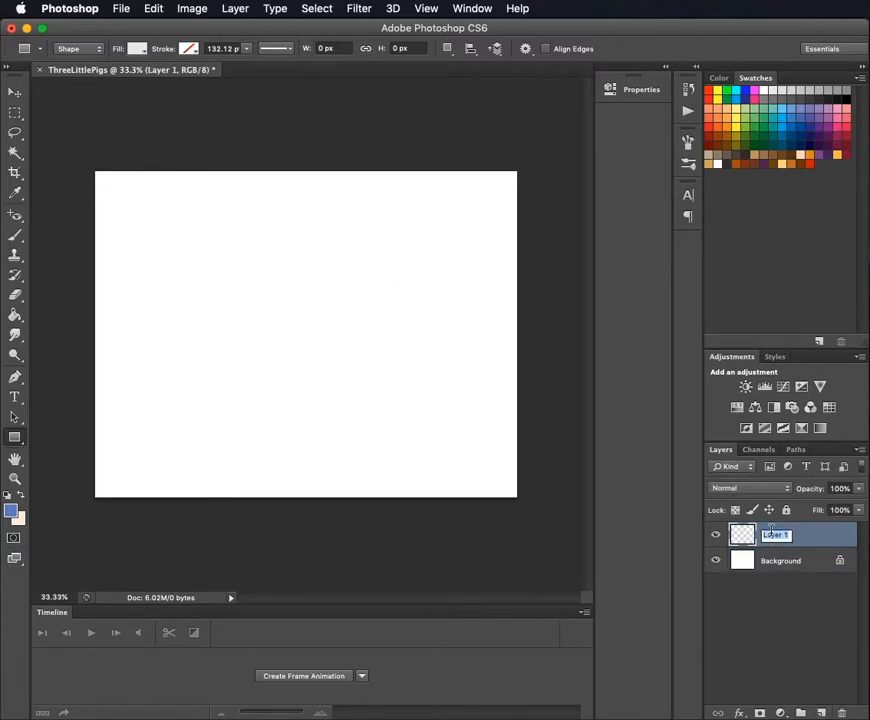
pyautogui.write('Sky')
pyautogui.press('Return')
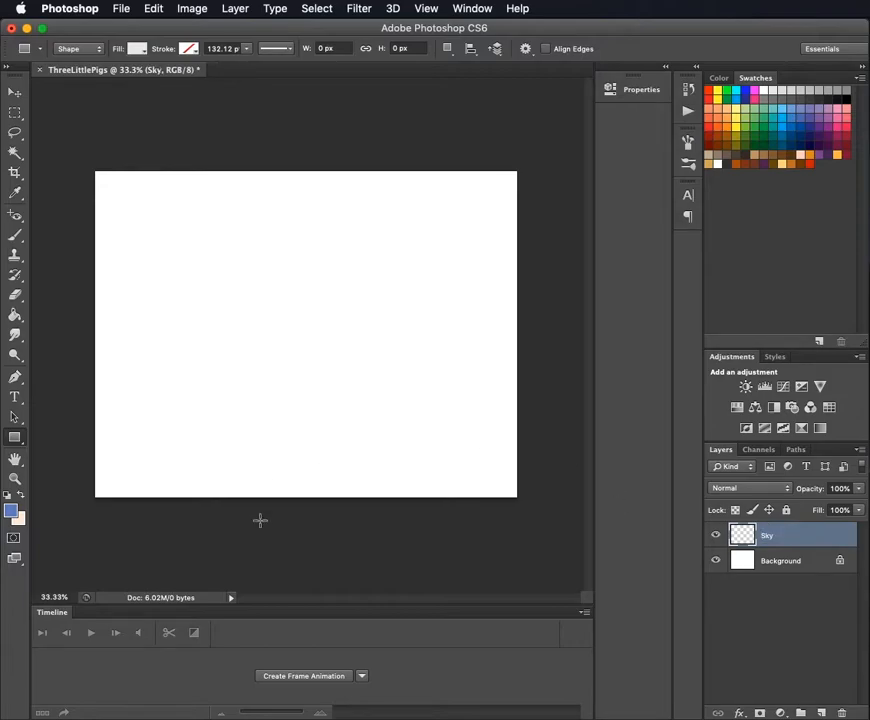
# - Draw a rectangle about 1684 by 1305 px on the Sky layer, covering the entire canvas
pyautogui.click(15, 437)
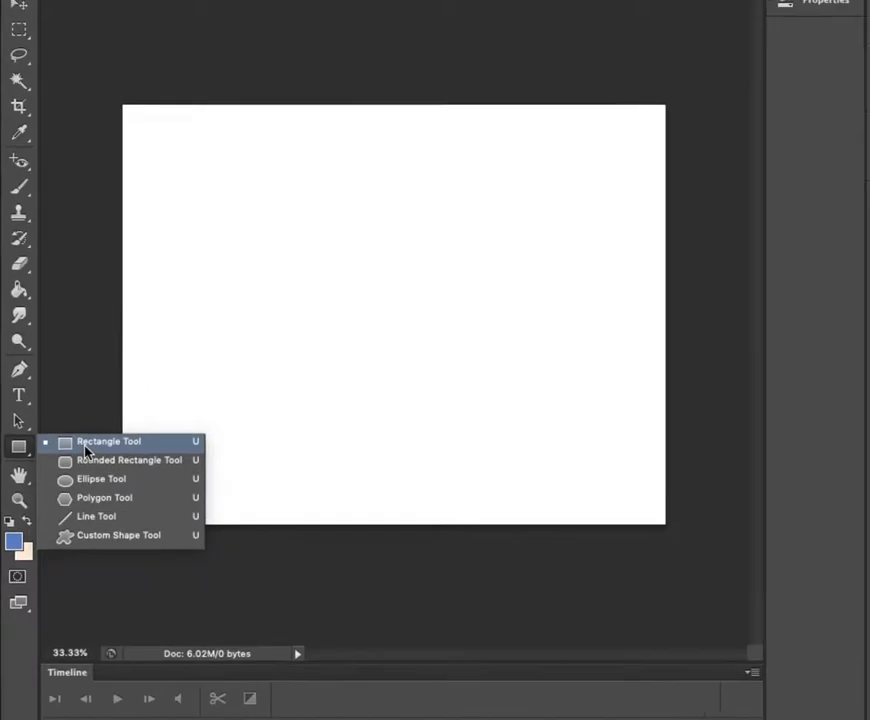
pyautogui.click(93, 449)
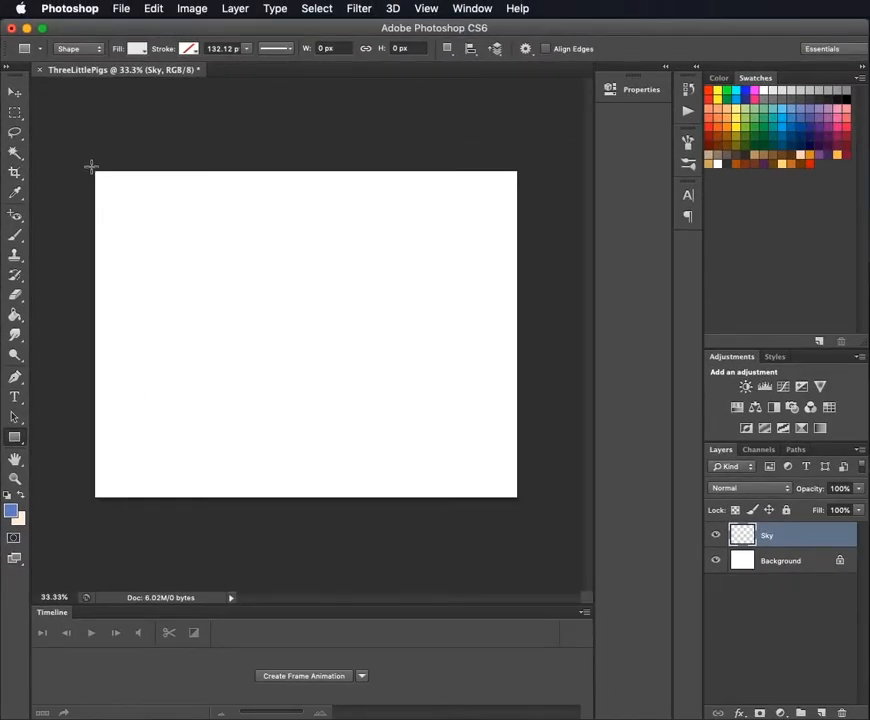
pyautogui.moveTo(91, 166); pyautogui.dragTo(520, 499)
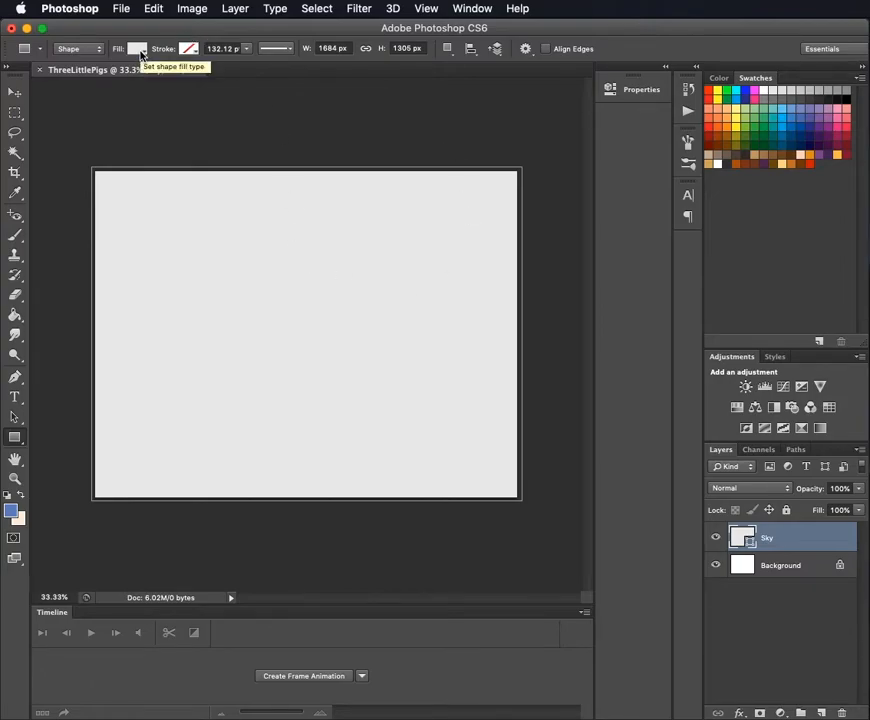
# - Try a dark grey stroke on the sky rectangle and set the stroke back to none
pyautogui.click(188, 48)
pyautogui.click(133, 122)
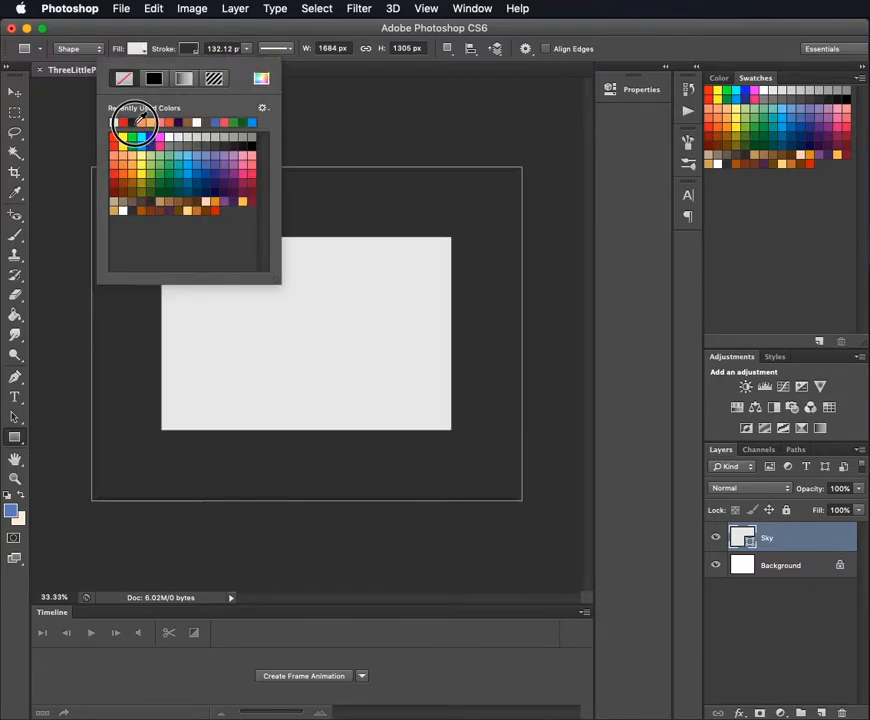
pyautogui.click(570, 26)
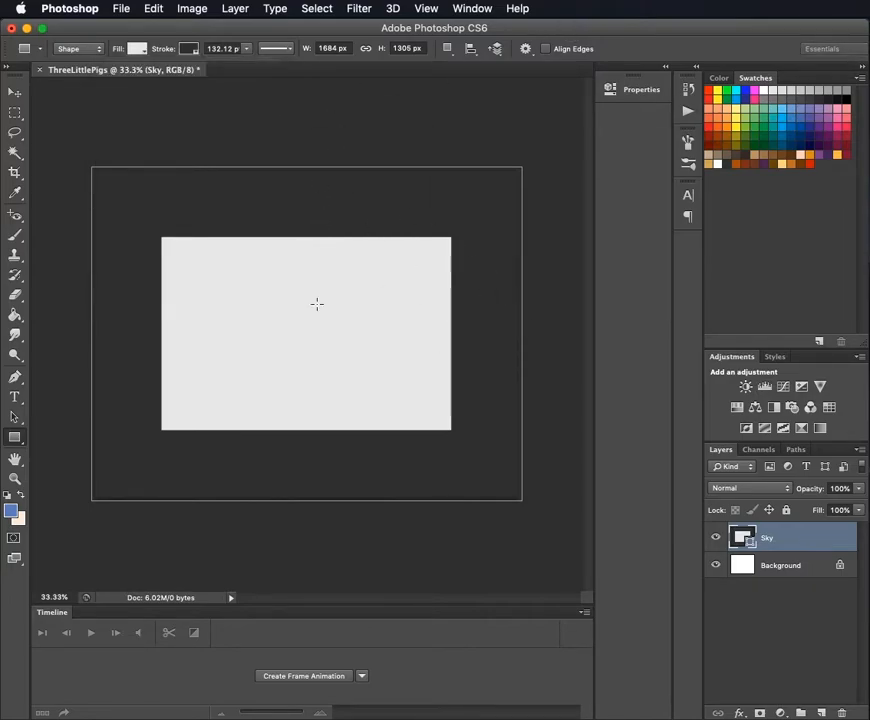
pyautogui.click(136, 48)
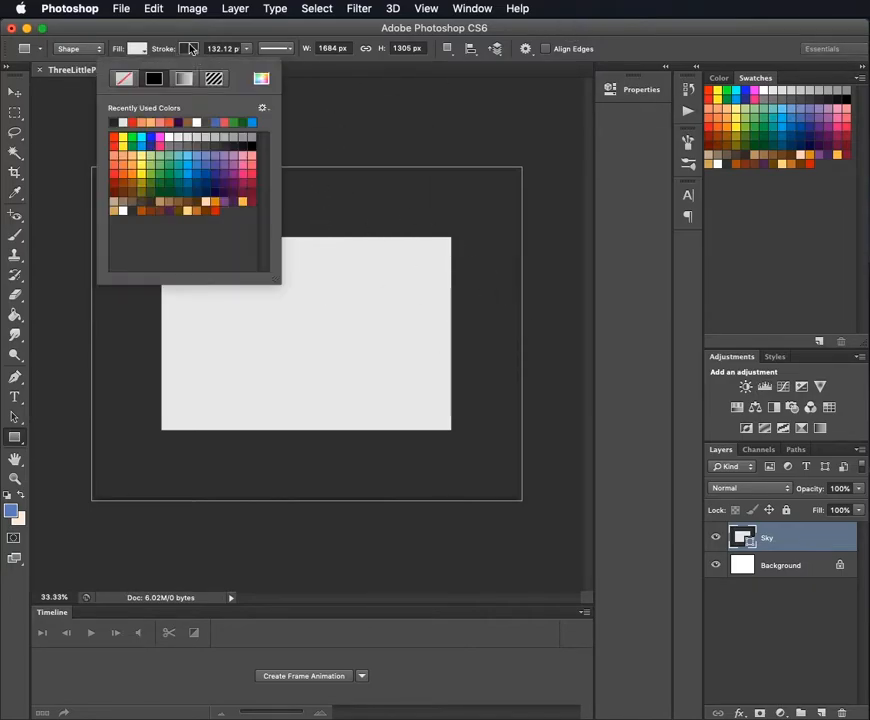
pyautogui.click(127, 79)
# - Change the sky rectangle's fill to a linear black-to-white gradient at 90 degrees
pyautogui.click(140, 50)
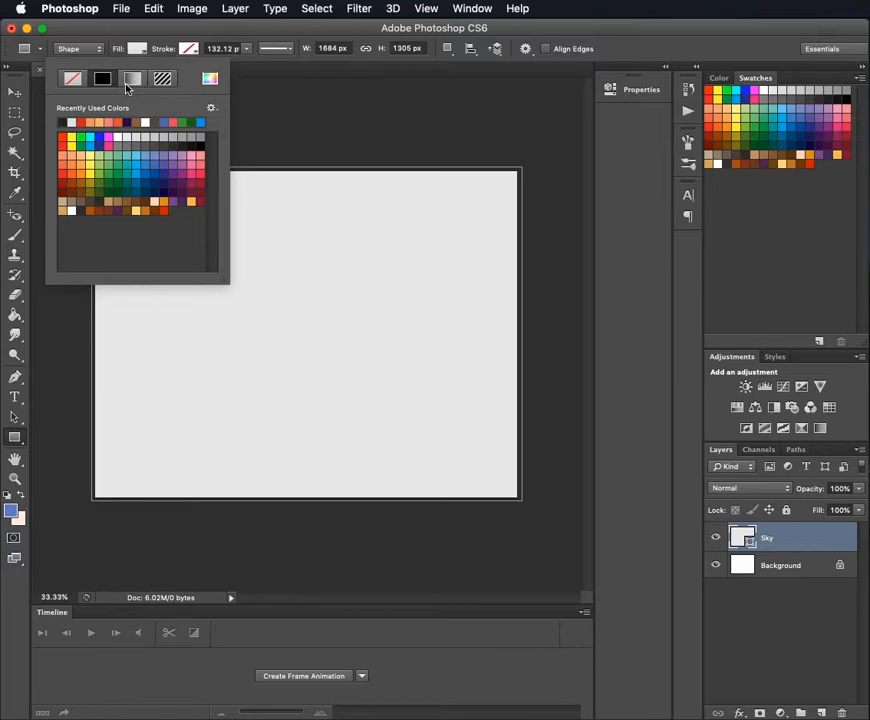
pyautogui.click(134, 82)
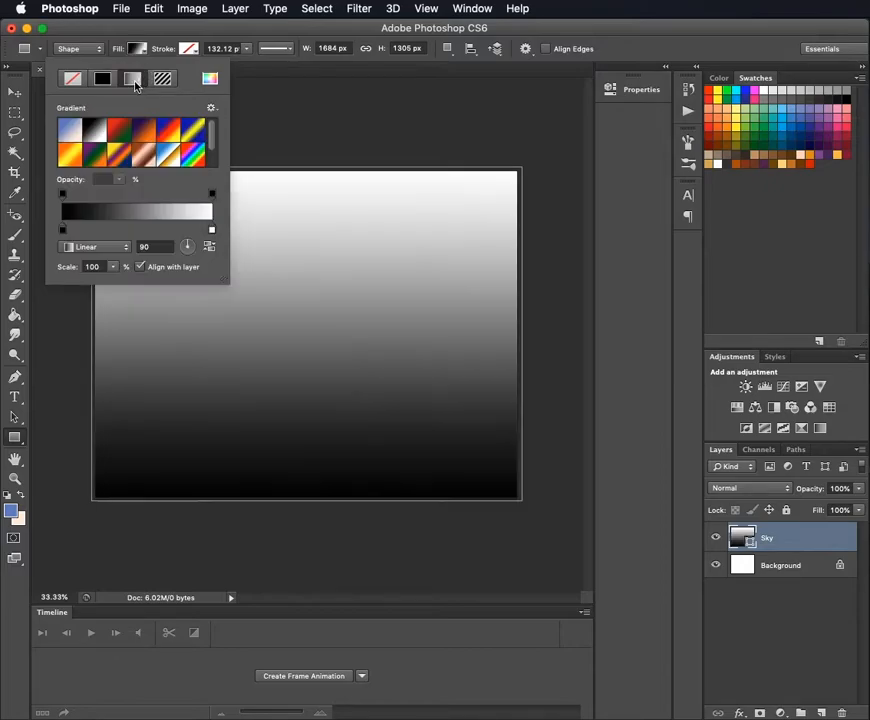
pyautogui.click(111, 219)
pyautogui.click(503, 186)
# - Set the gradient's black colour stop to the dark blue 3159ab
pyautogui.click(64, 232)
pyautogui.doubleClick(62, 232)
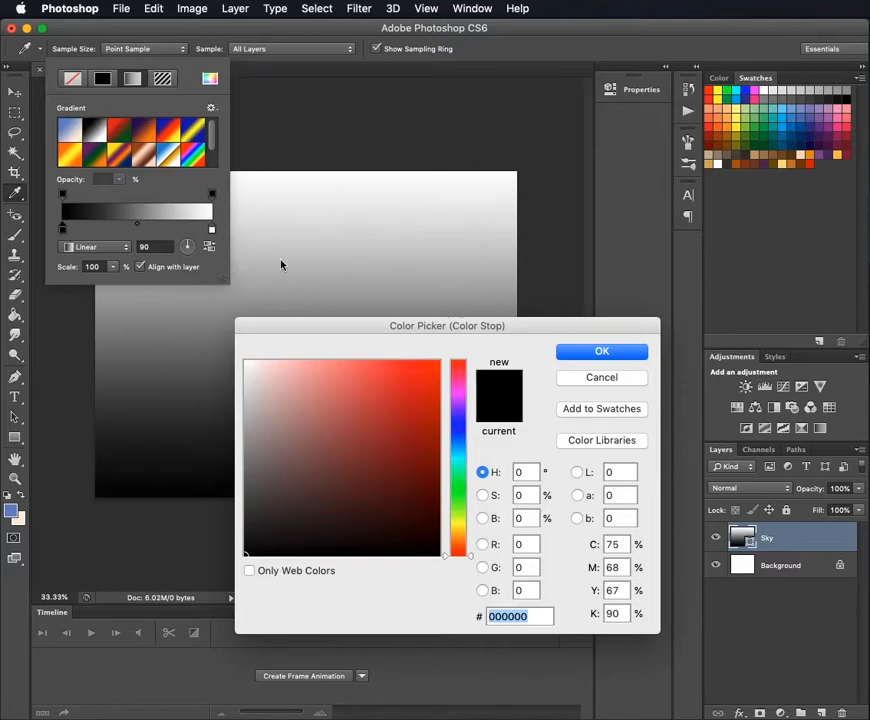
pyautogui.moveTo(424, 325); pyautogui.dragTo(422, 228)
pyautogui.moveTo(453, 347); pyautogui.dragTo(454, 338)
pyautogui.click(382, 327)
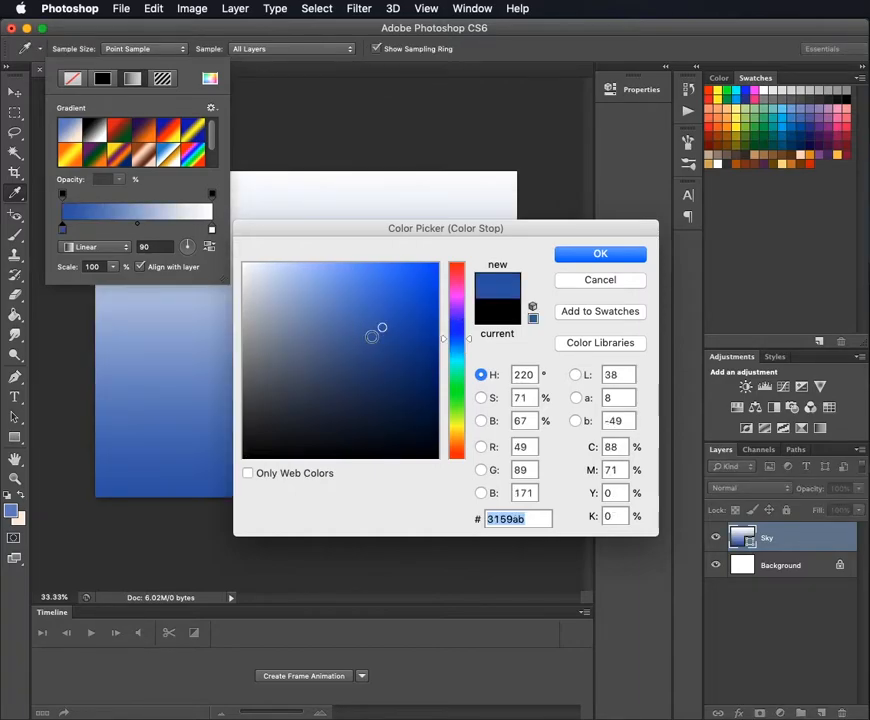
pyautogui.click(600, 254)
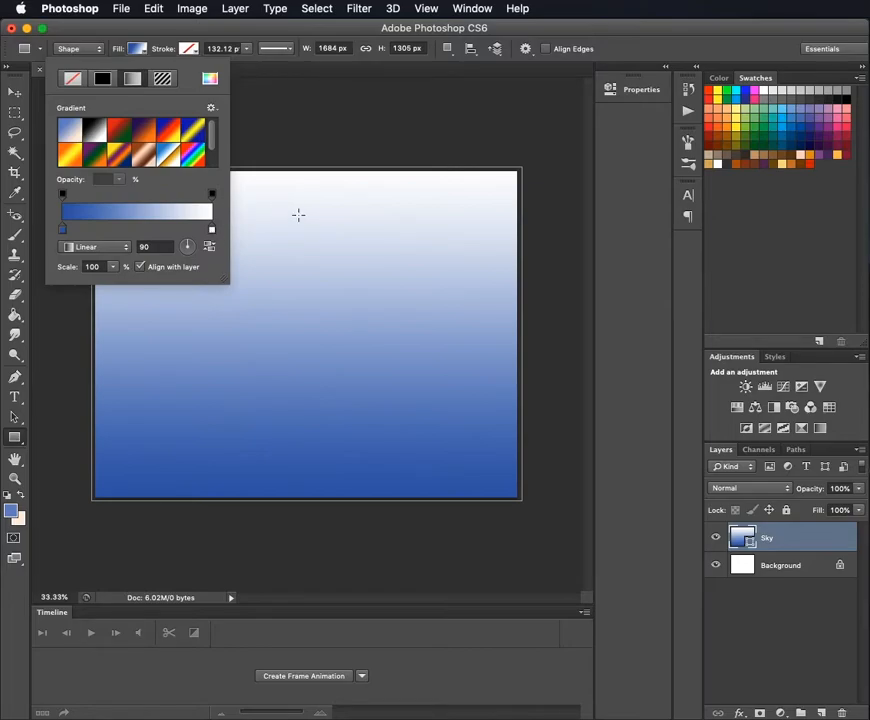
# - Set the gradient's white colour stop to the light blue c6e0f5
pyautogui.doubleClick(211, 230)
pyautogui.moveTo(460, 383); pyautogui.dragTo(456, 344)
pyautogui.moveTo(270, 284); pyautogui.dragTo(289, 254)
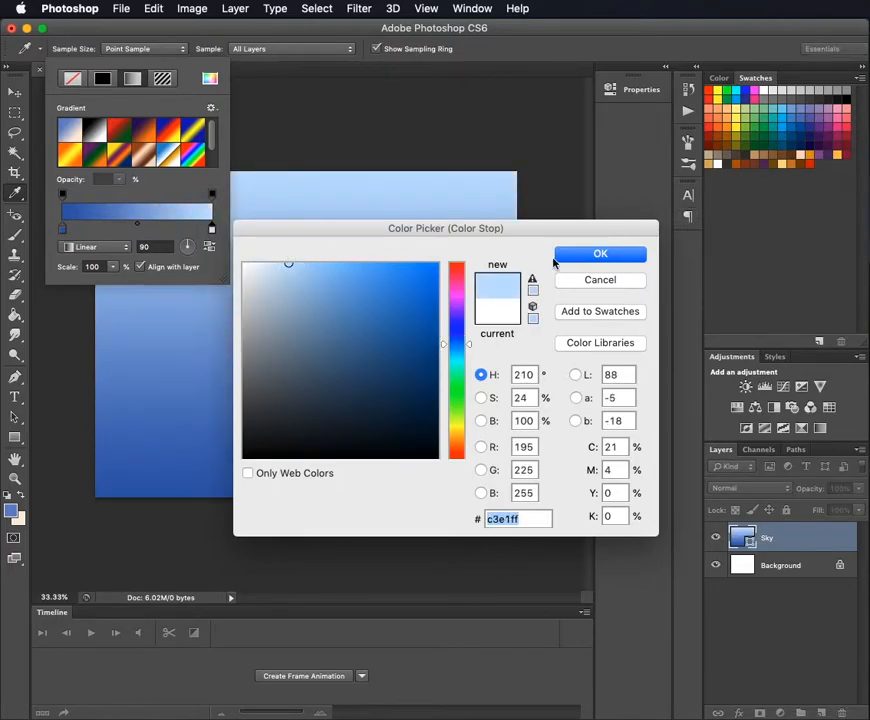
pyautogui.click(532, 290)
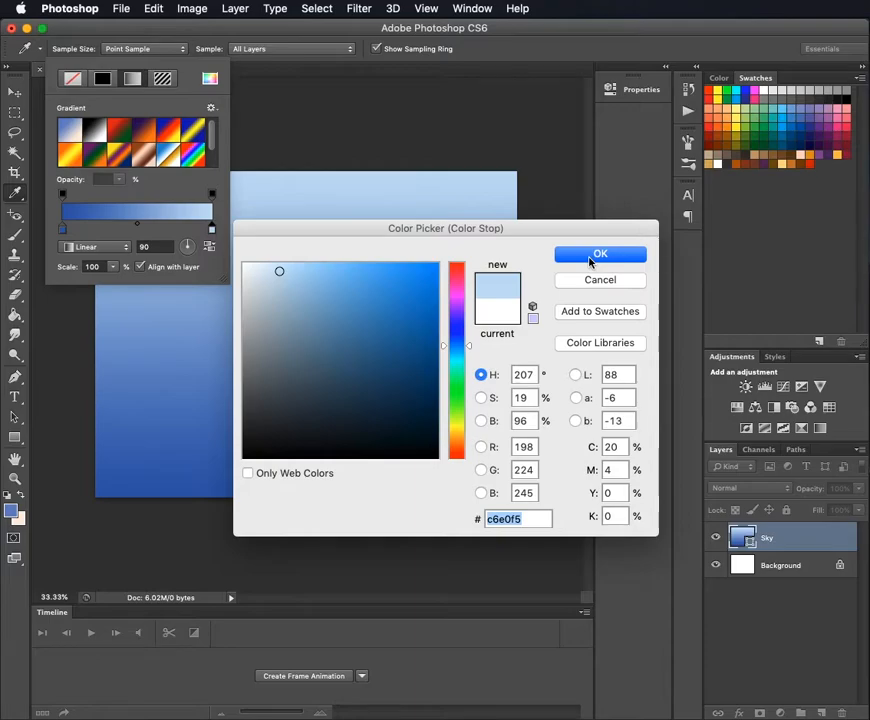
pyautogui.click(598, 255)
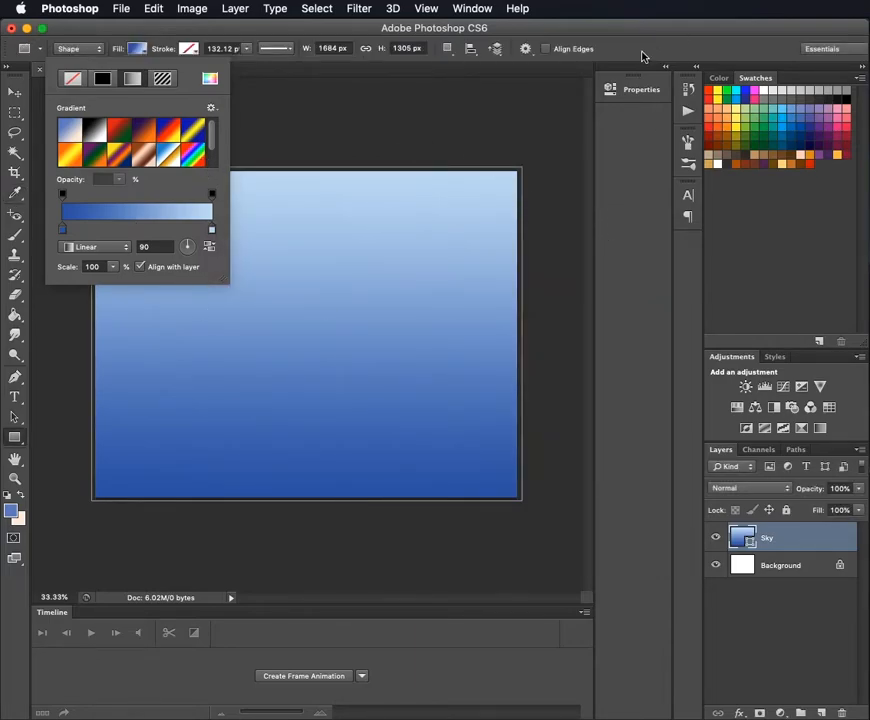
pyautogui.click(643, 56)
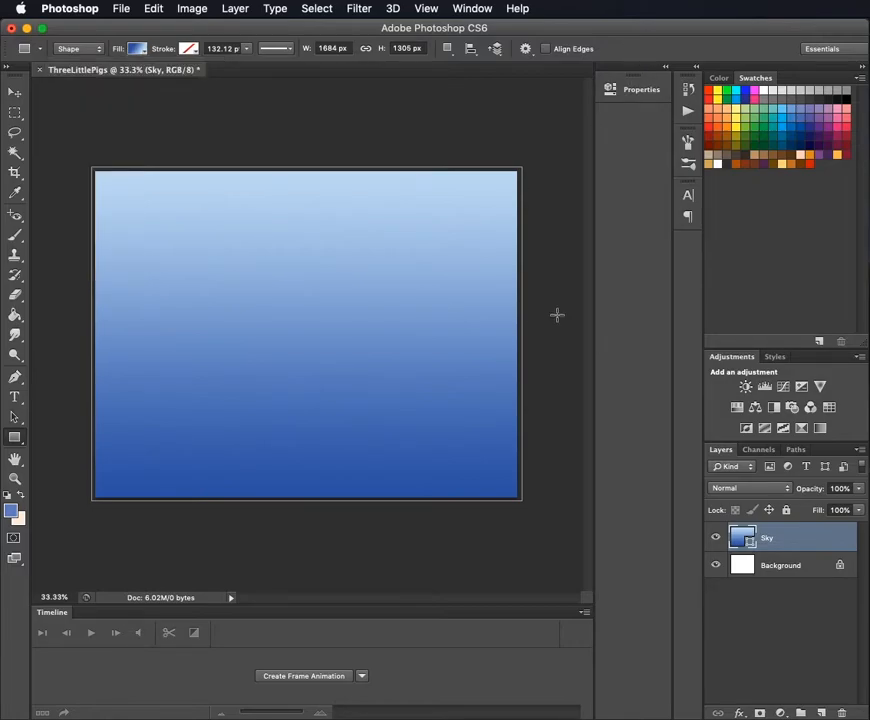
# - Move the sky rectangle straight up so about the lower third of the canvas is left white
pyautogui.click(17, 96)
pyautogui.moveTo(295, 418); pyautogui.dragTo(297, 299)
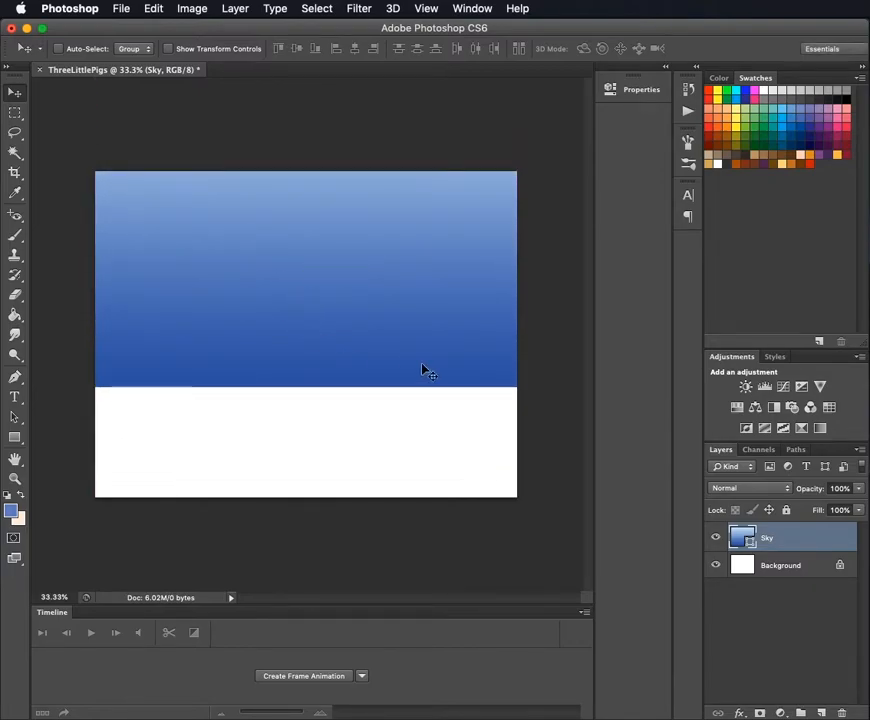
# - Add a new layer named Ground above the Sky layer and delete it again
pyautogui.click(821, 713)
pyautogui.doubleClick(782, 537)
pyautogui.write('Grou')
pyautogui.press('Return')
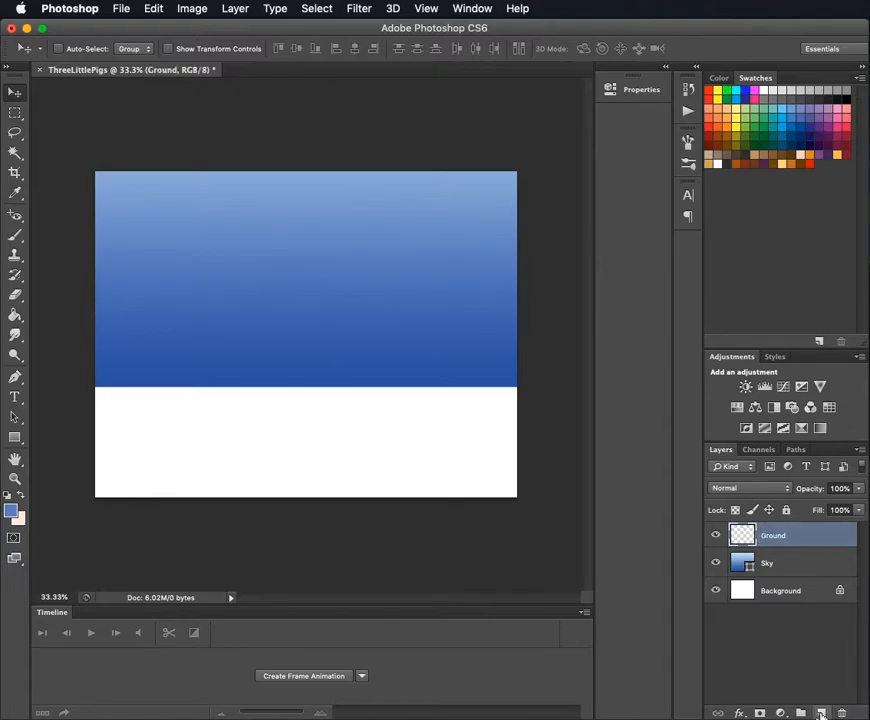
pyautogui.moveTo(770, 541); pyautogui.dragTo(841, 712)
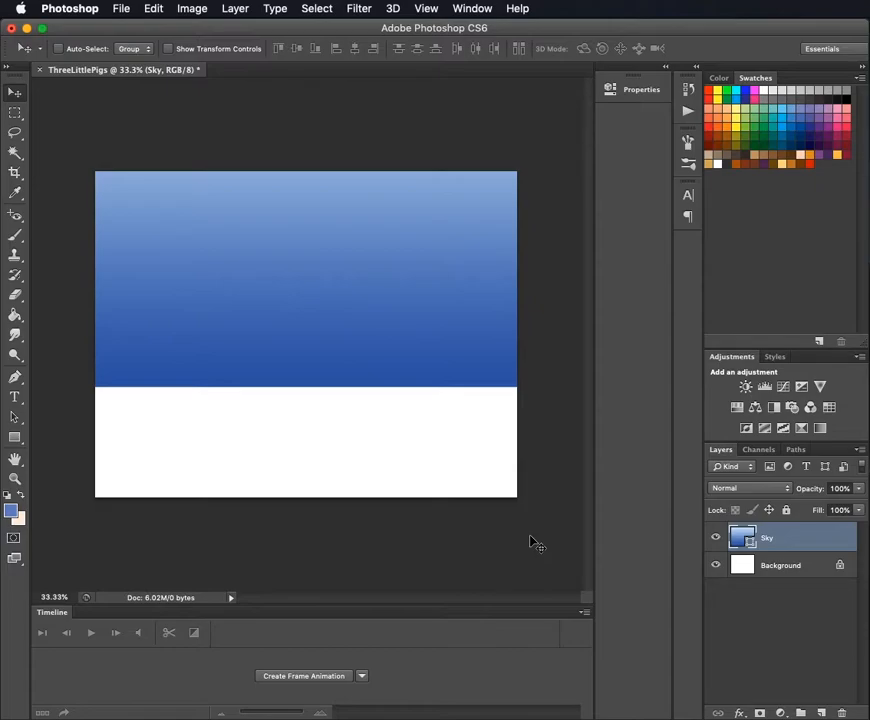
# - Add a new layer named Ground above the Sky layer
pyautogui.hotkey('ctrl', 'shift', 'n')
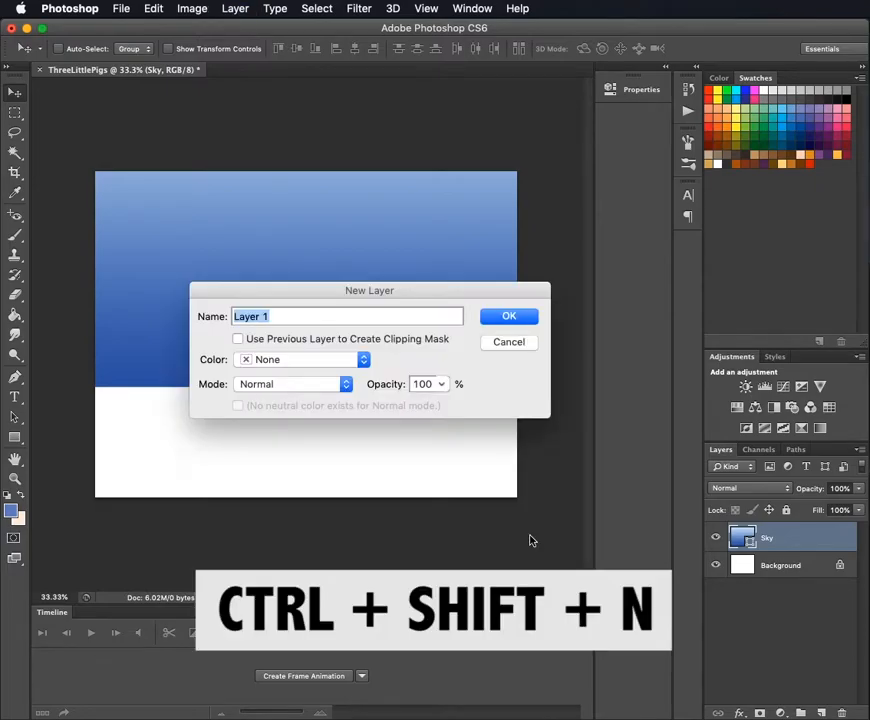
pyautogui.write('Ground')
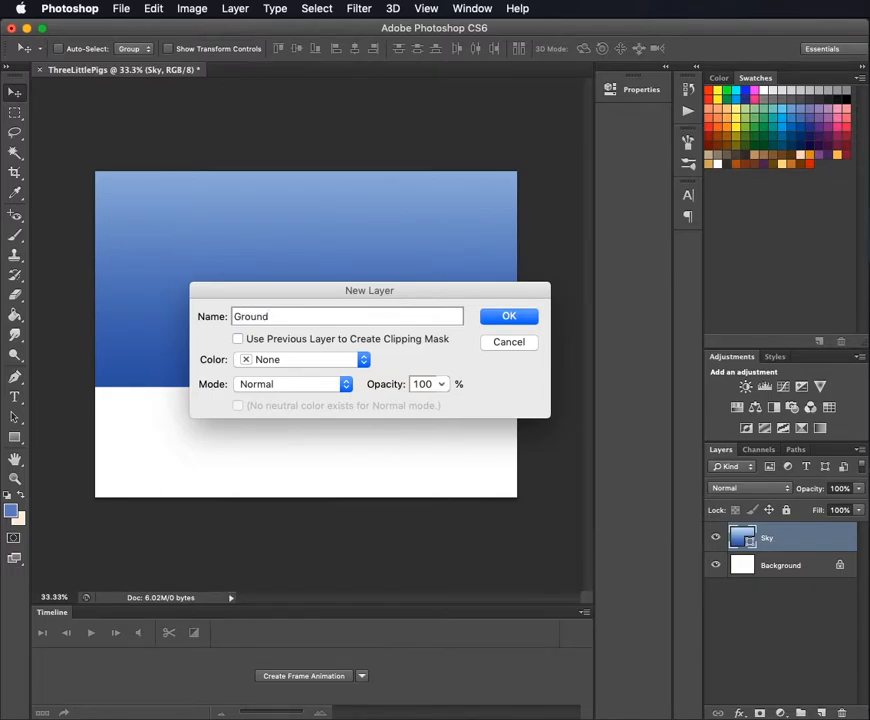
pyautogui.press('Return')
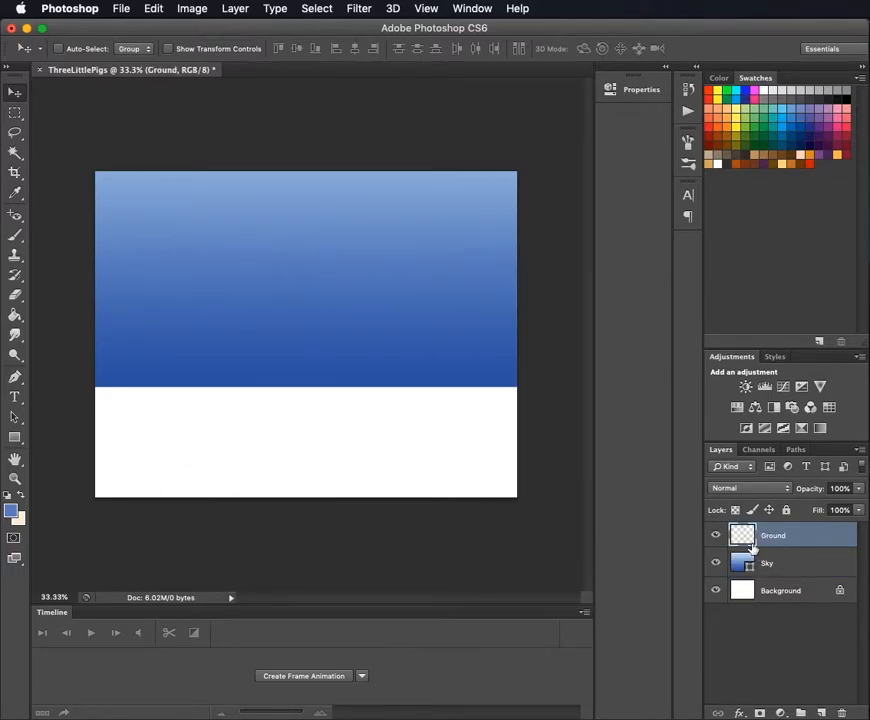
# - Draw a dark green rectangle about 1676 by 473 px on the Ground layer, covering the white area below the sky
pyautogui.click(15, 437)
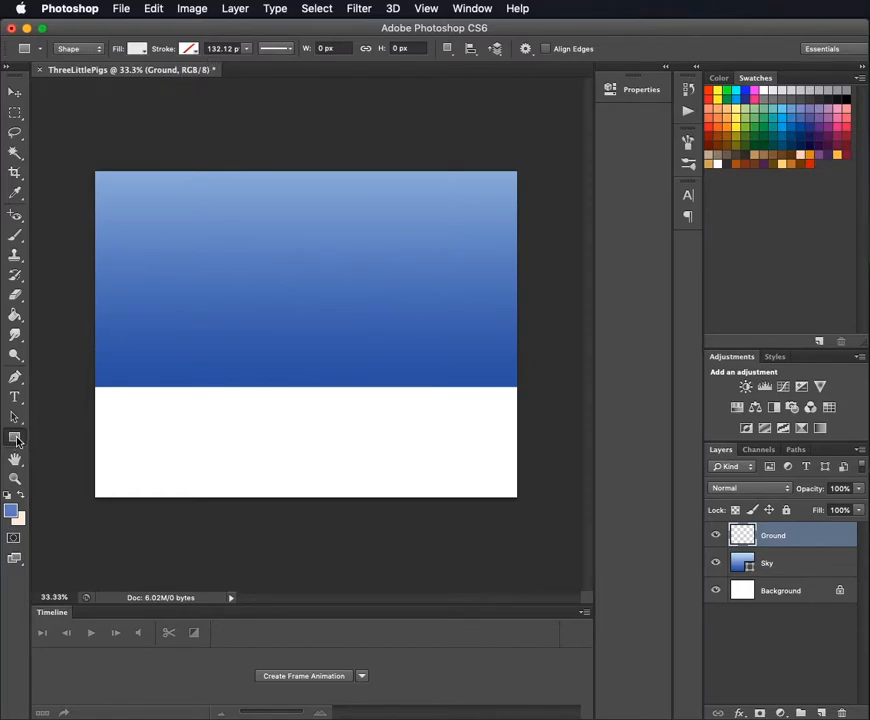
pyautogui.click(16, 440)
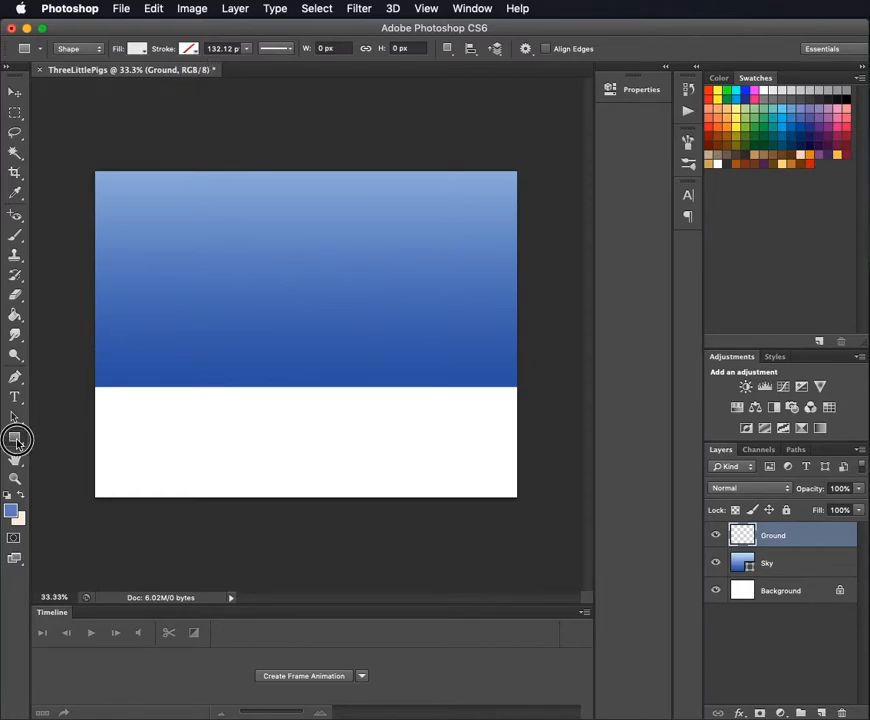
pyautogui.click(72, 433)
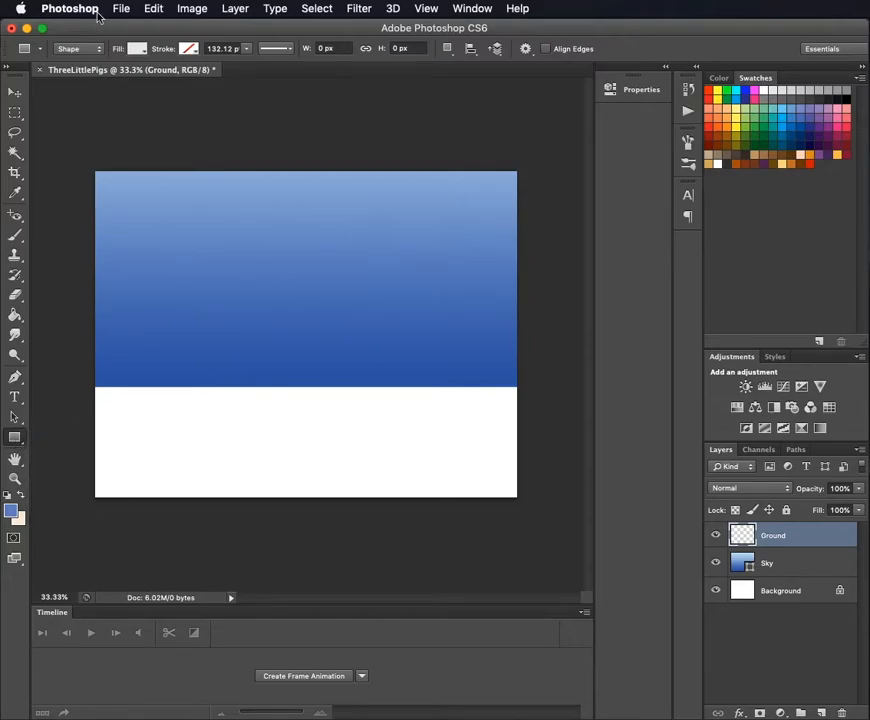
pyautogui.click(136, 48)
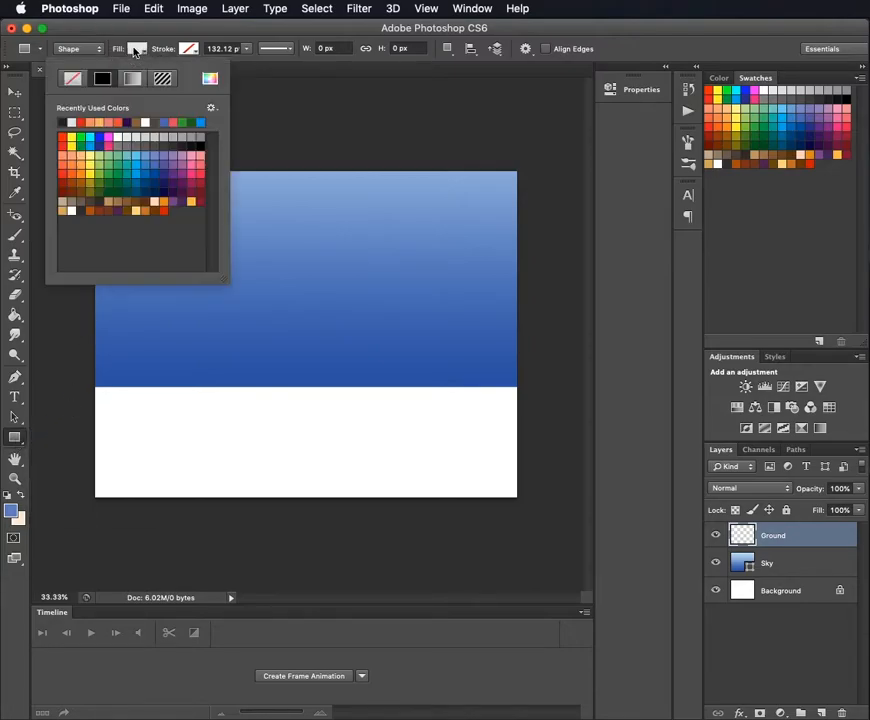
pyautogui.click(110, 191)
pyautogui.click(261, 29)
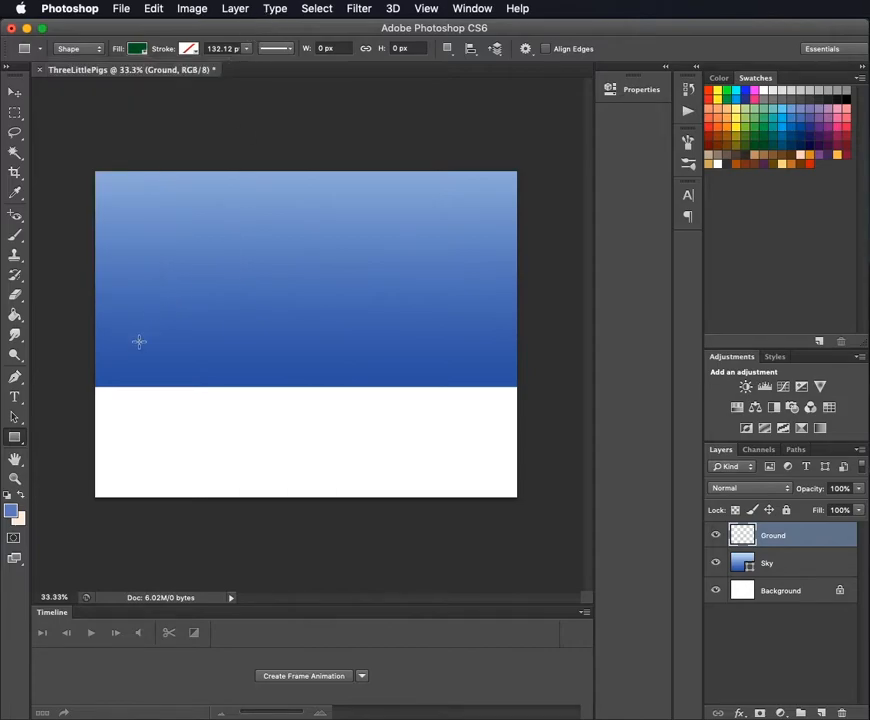
pyautogui.moveTo(92, 380); pyautogui.dragTo(520, 498)
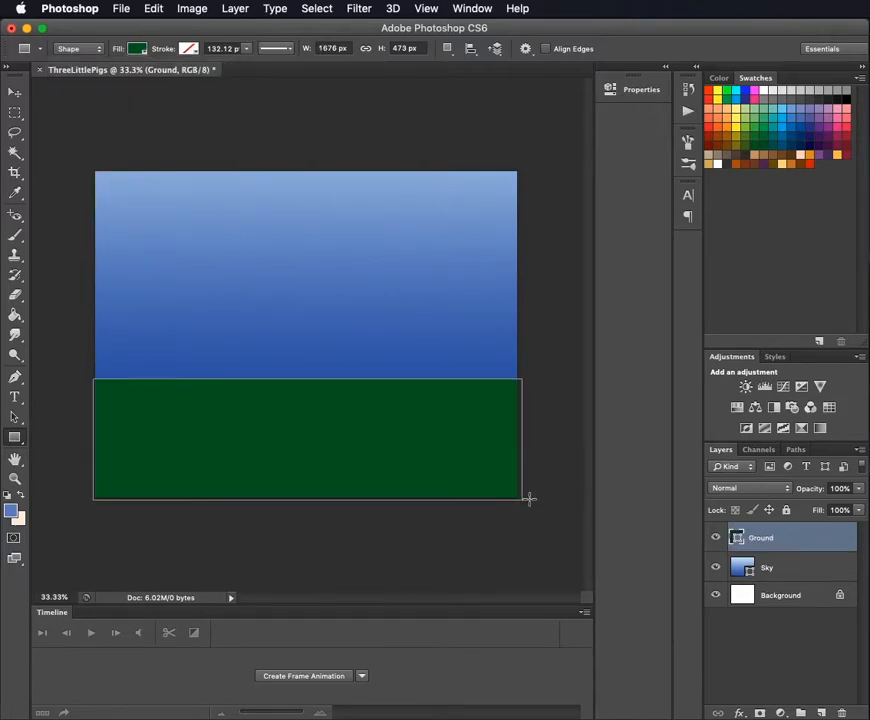
pyautogui.click(15, 92)
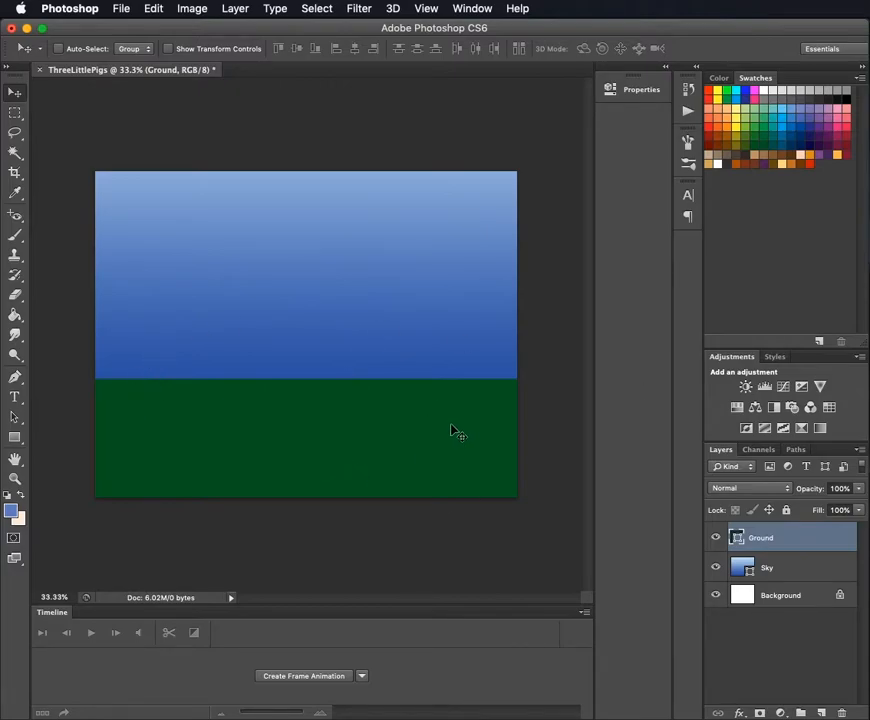
pyautogui.click(15, 315)
pyautogui.click(229, 428)
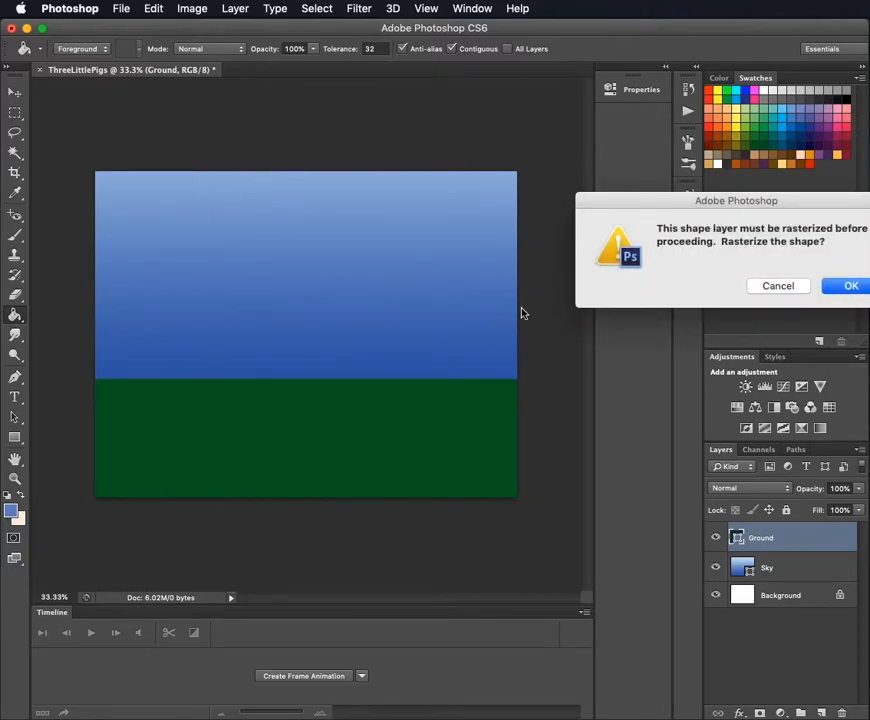
pyautogui.moveTo(688, 208); pyautogui.dragTo(277, 307)
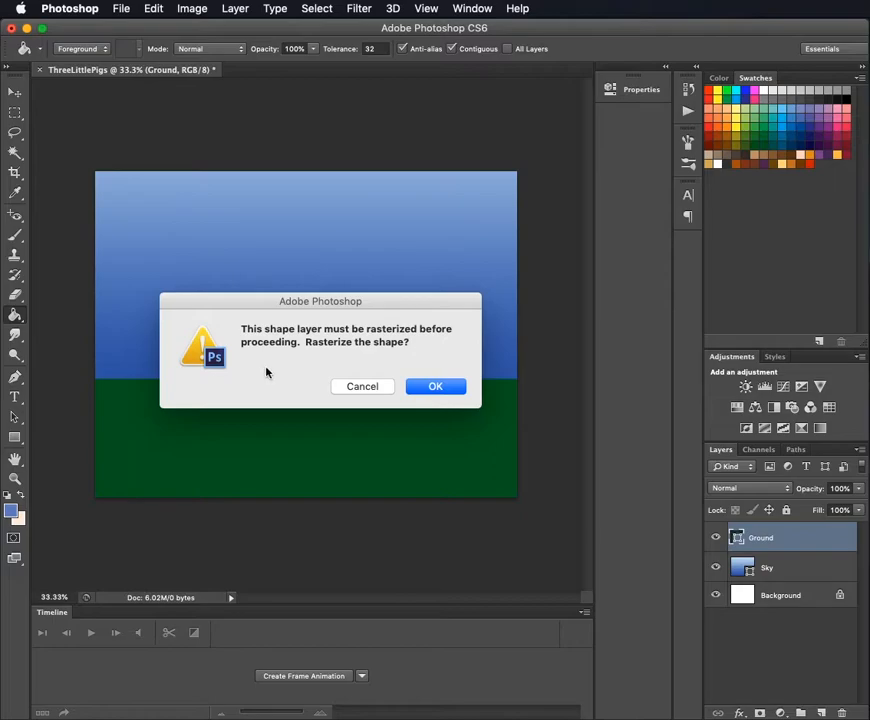
pyautogui.click(378, 386)
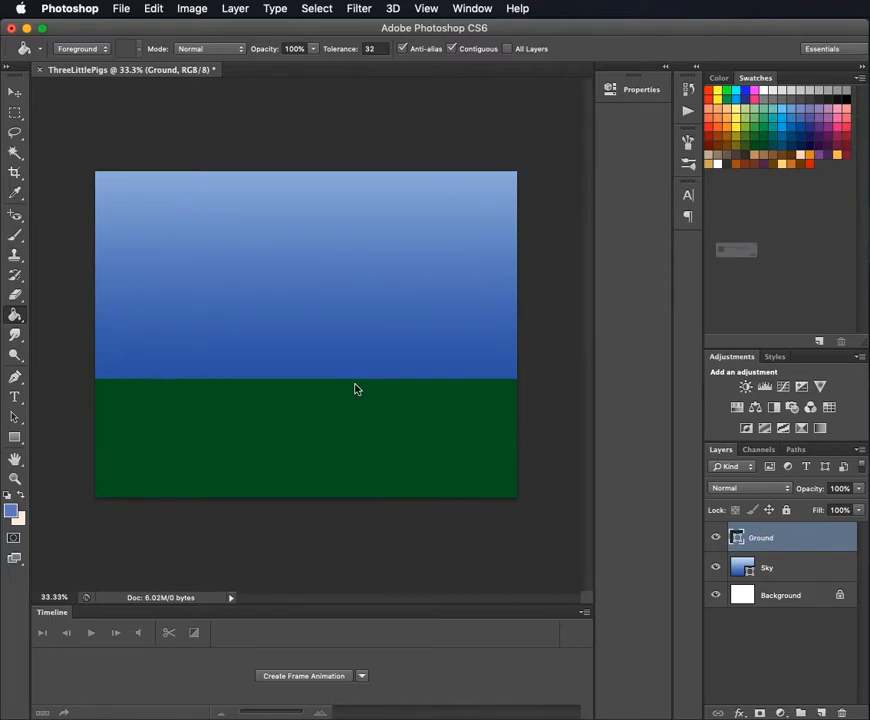
pyautogui.click(843, 286)
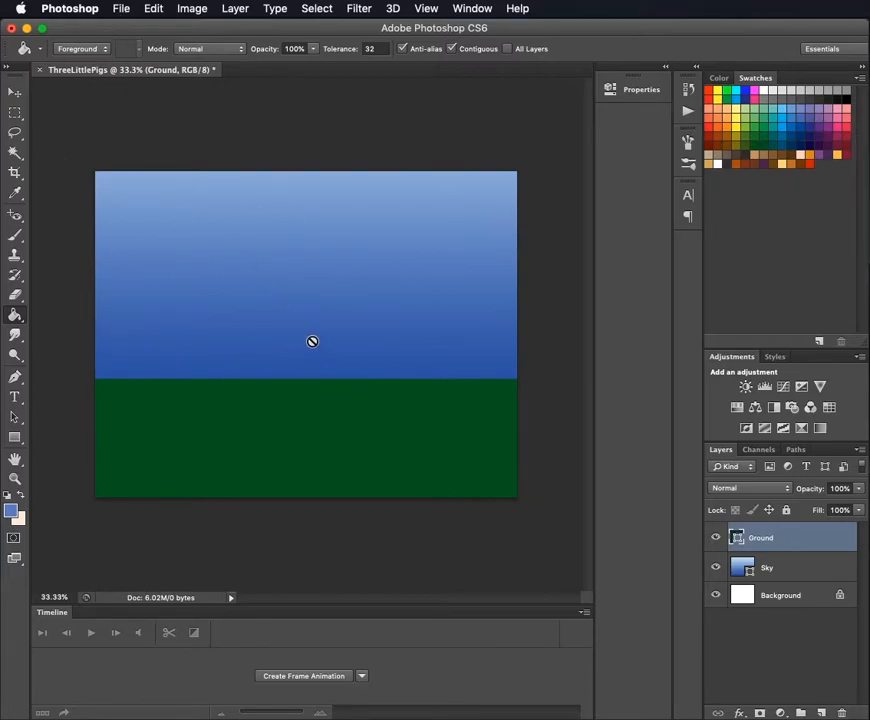
# - Change the ground rectangle's fill to light yellowish green and move the rectangle slightly up to align with the canvas's lower edge
pyautogui.click(15, 438)
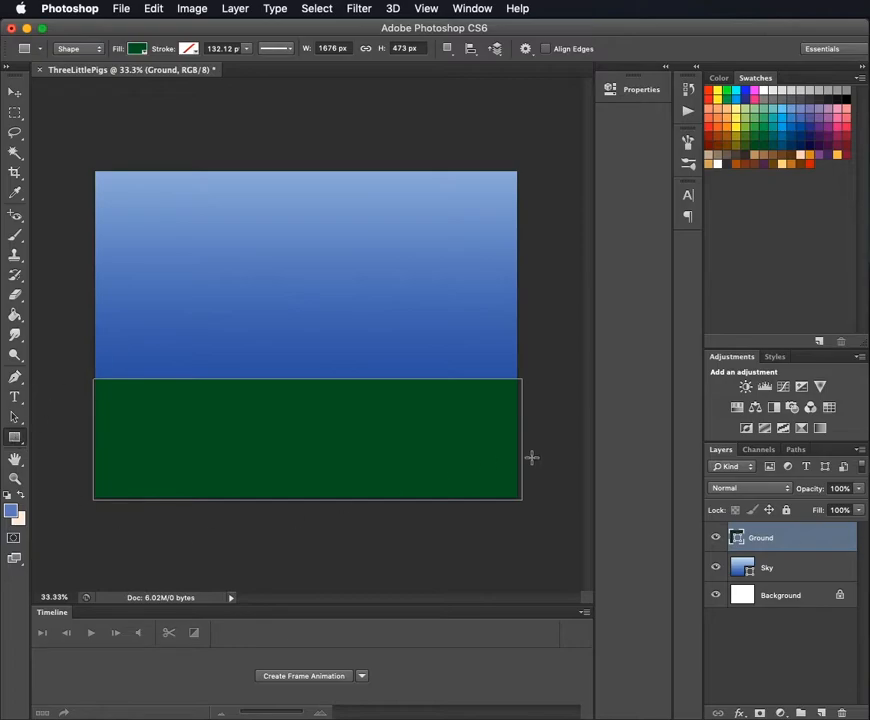
pyautogui.click(137, 50)
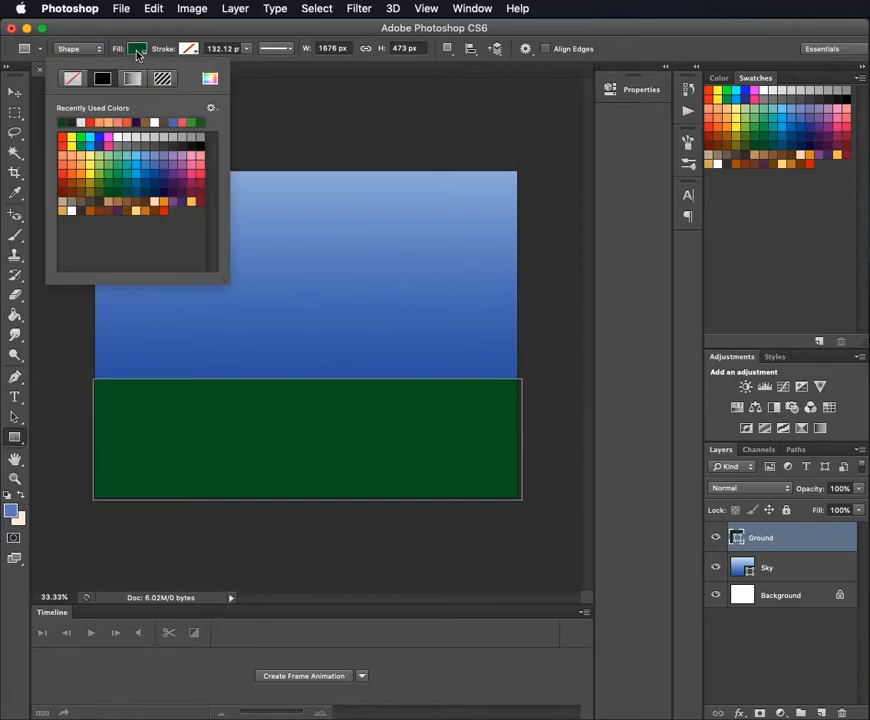
pyautogui.click(103, 168)
pyautogui.click(588, 31)
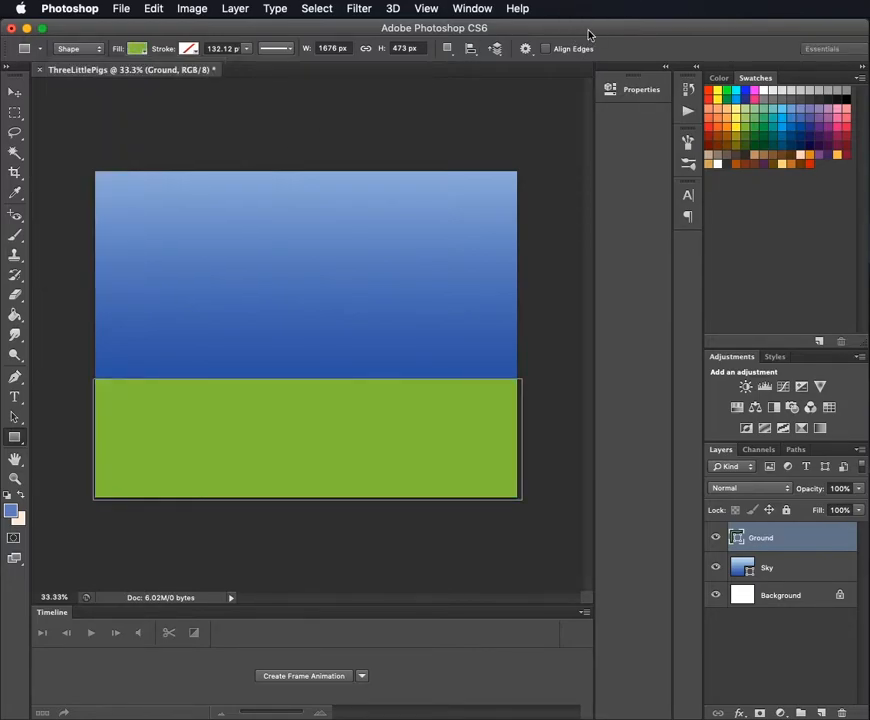
pyautogui.click(15, 91)
pyautogui.moveTo(283, 459)
pyautogui.mouseDown()
pyautogui.moveTo(286, 421)
pyautogui.moveTo(285, 450)
pyautogui.mouseUp()
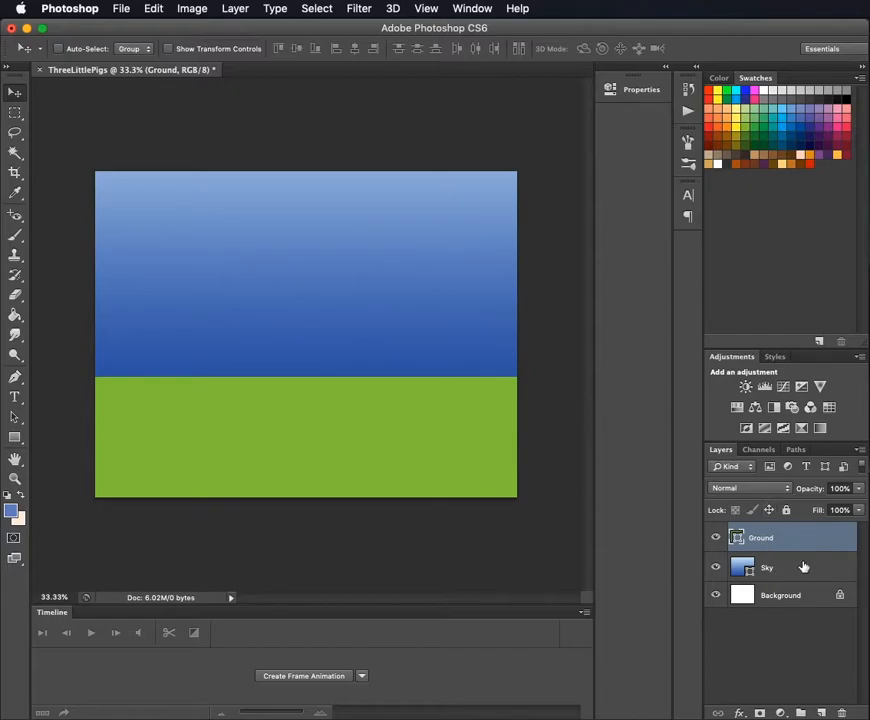
# - Try a bright red fill on the ground rectangle and undo it
pyautogui.click(15, 437)
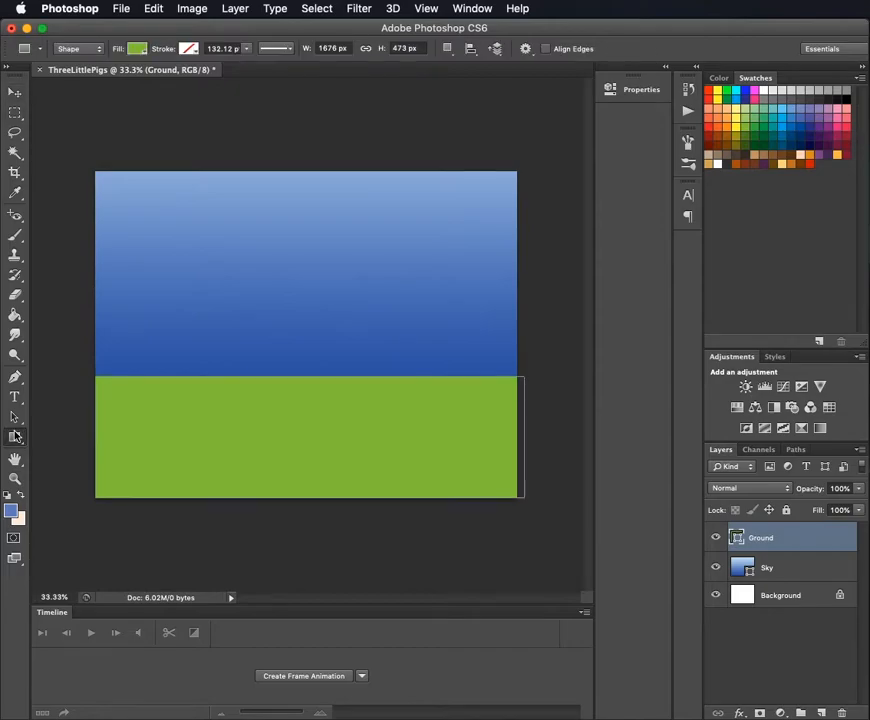
pyautogui.click(133, 49)
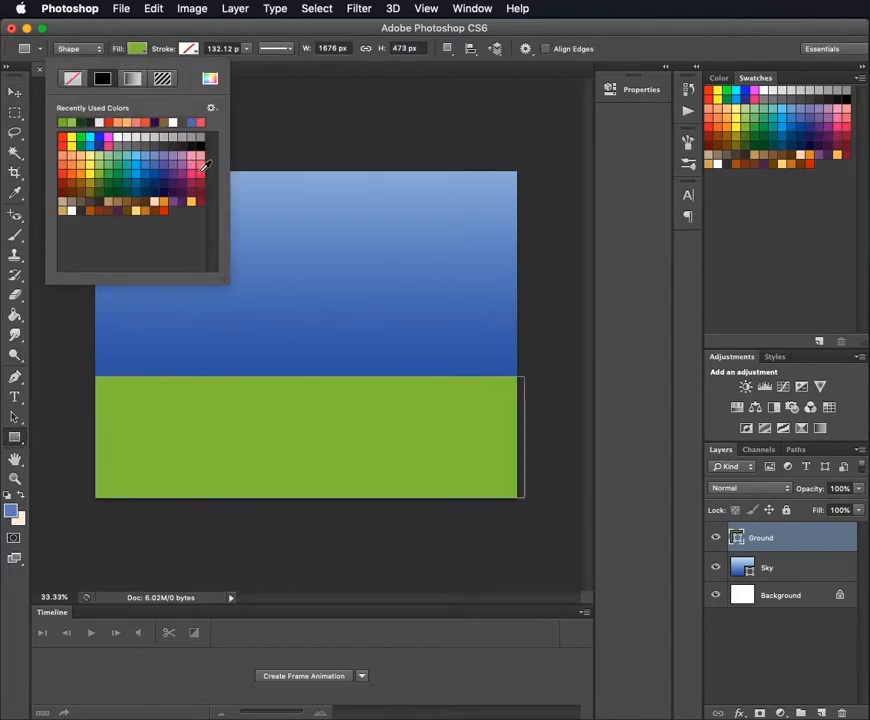
pyautogui.click(64, 172)
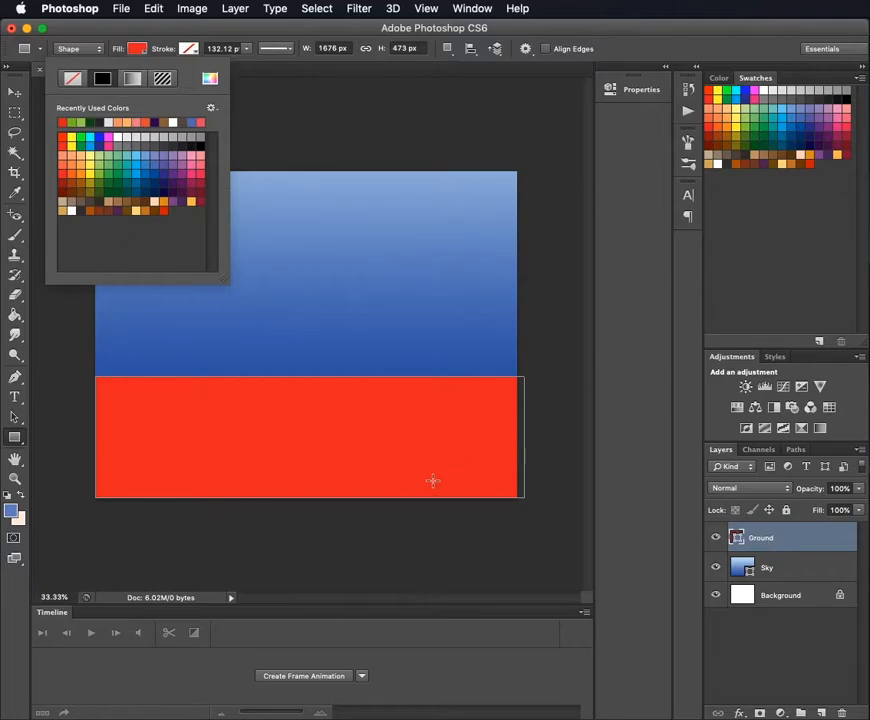
pyautogui.click(653, 38)
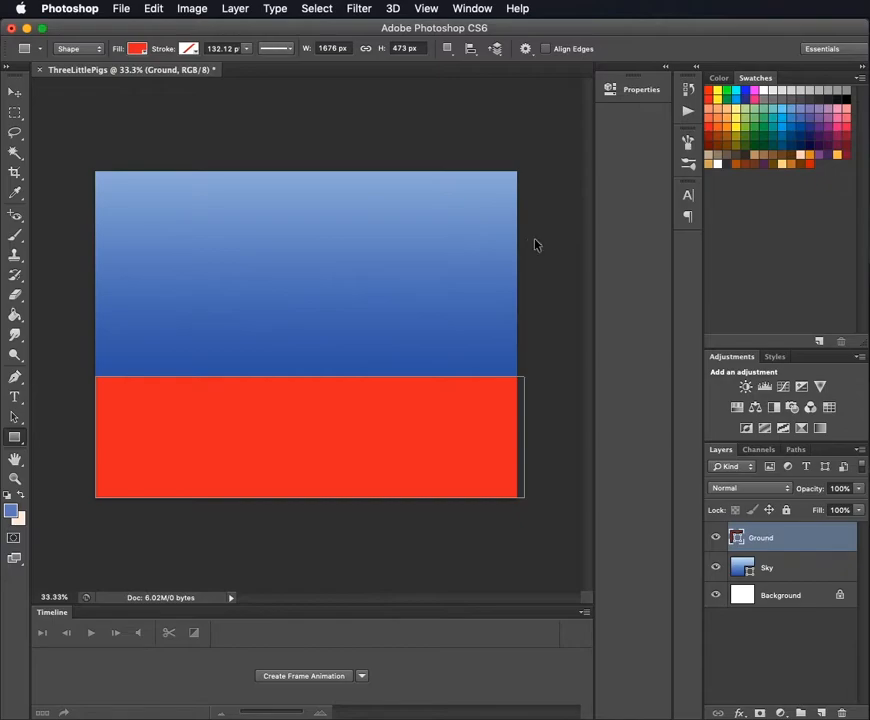
pyautogui.hotkey('ctrl', 'z')
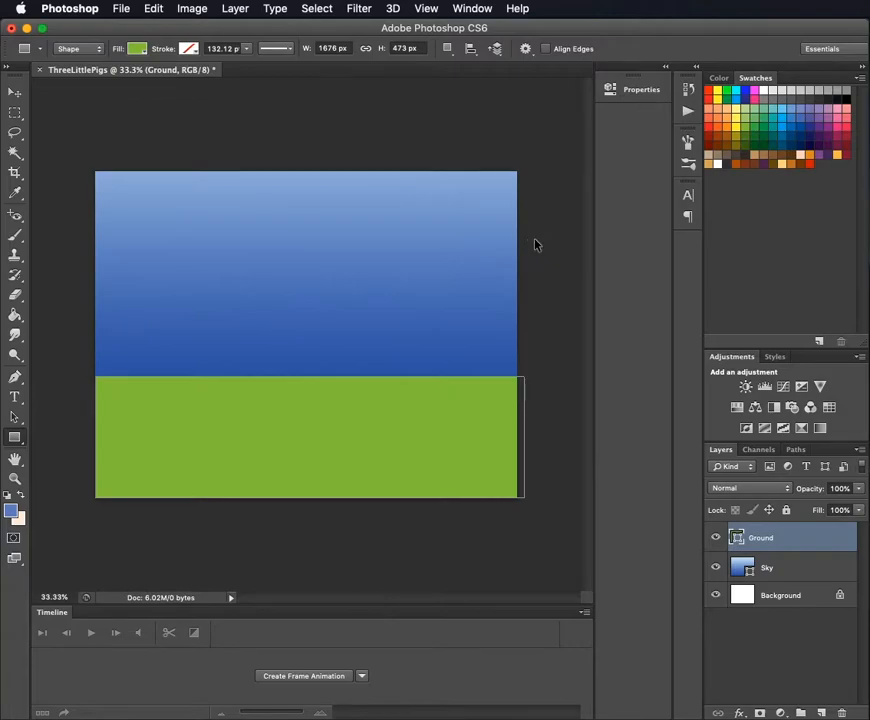
# - Step back past the ground rectangle's last move and step forward again to restore it
pyautogui.hotkey('ctrl', 'alt', 'z')
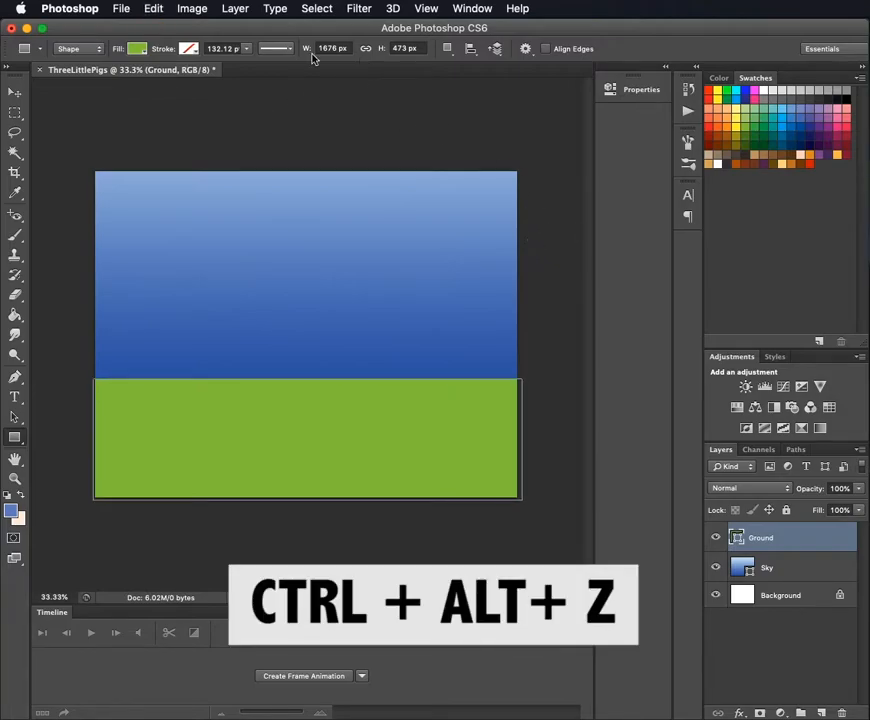
pyautogui.click(155, 9)
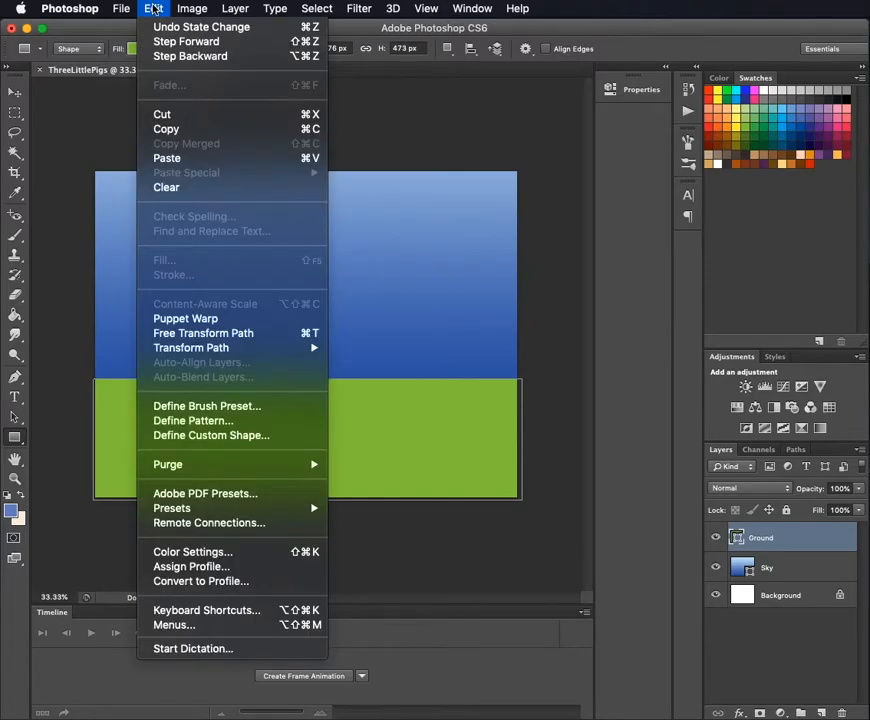
pyautogui.click(227, 47)
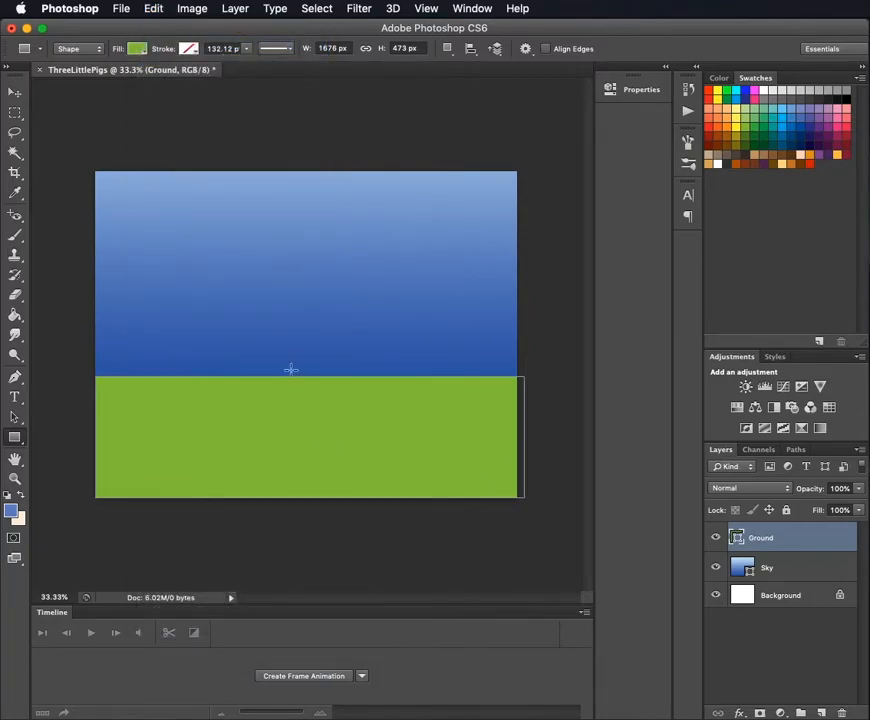
pyautogui.click(14, 91)
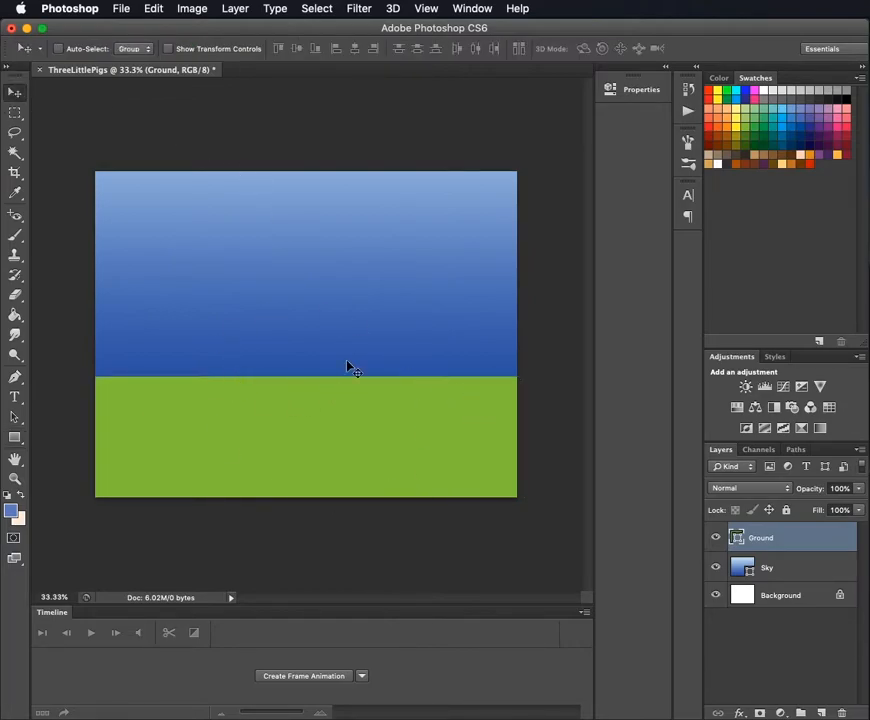
pyautogui.hotkey('ctrl', 'z')
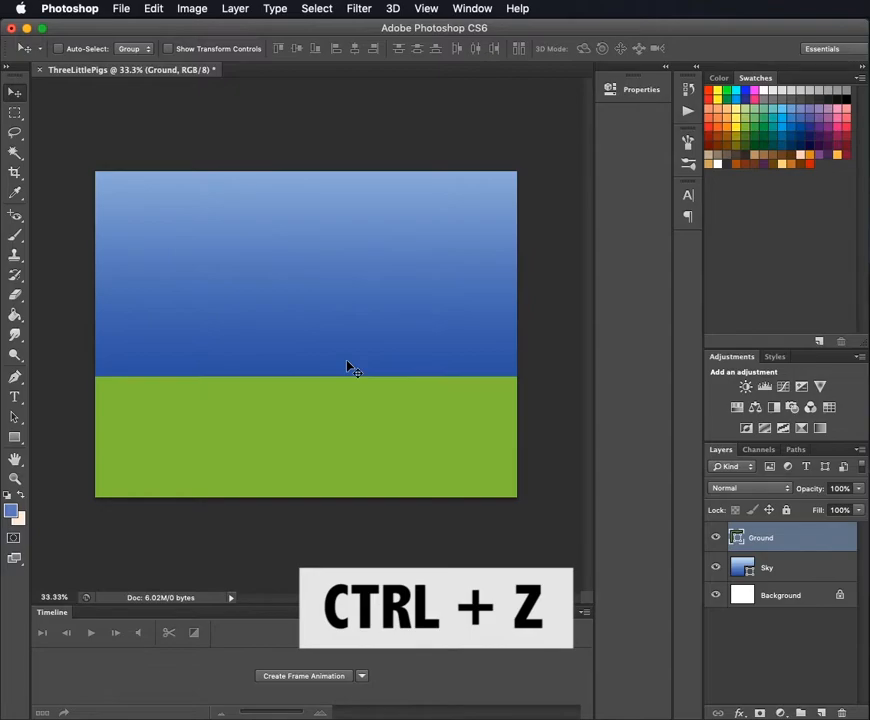
pyautogui.hotkey('ctrl', 'alt', 'z')
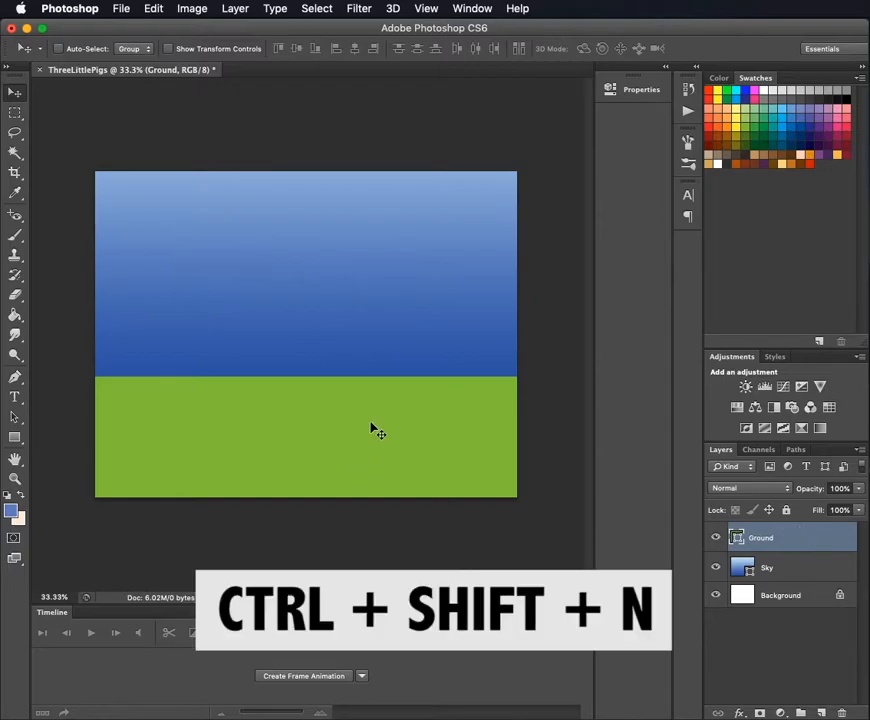
# - Add a new layer named LittlePigHouse1 above the Ground layer
pyautogui.hotkey('ctrl', 'shift', 'n')
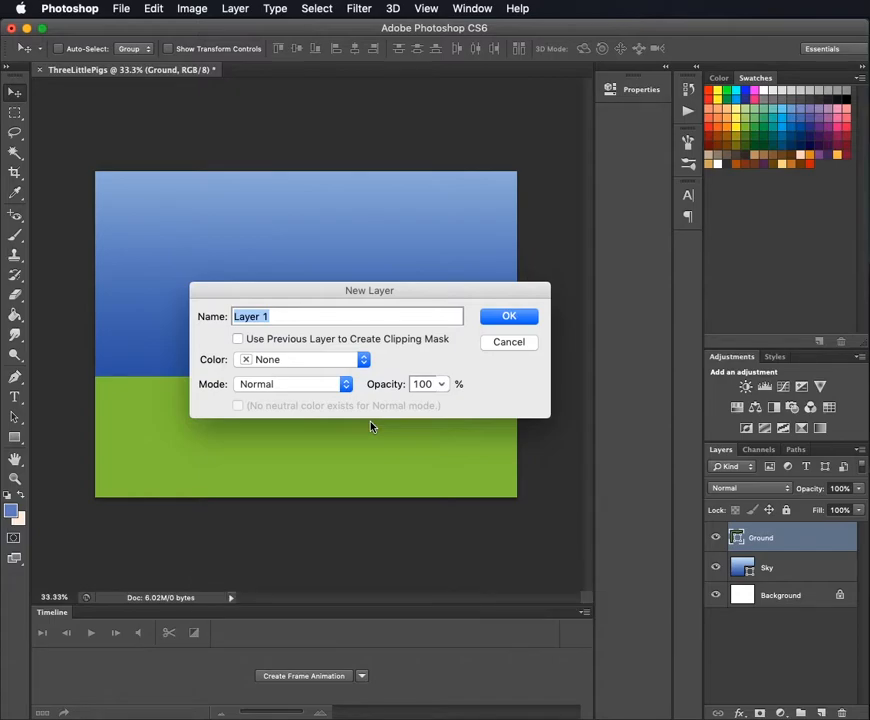
pyautogui.write('LittlePigHouse1')
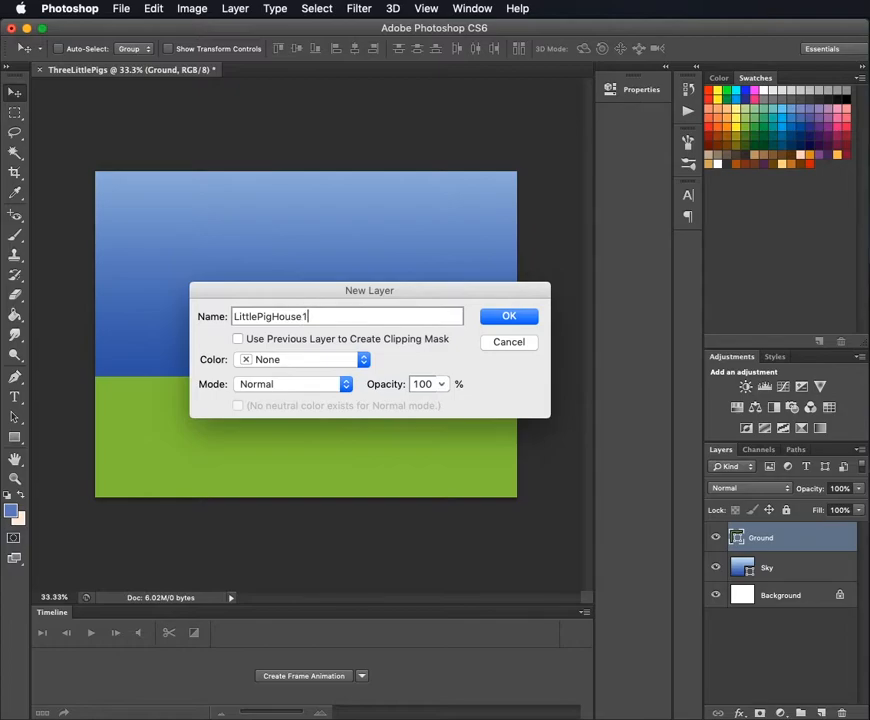
pyautogui.press('Return')
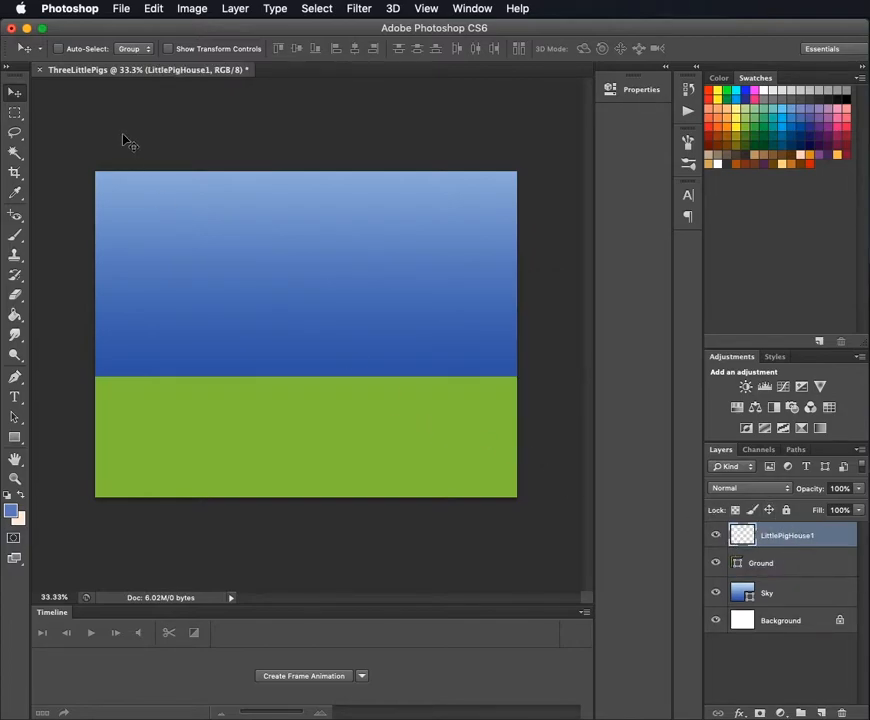
# - Draw a bright red house rectangle about 207 by 249 px standing on the ground's upper edge near the canvas's left side
pyautogui.click(17, 437)
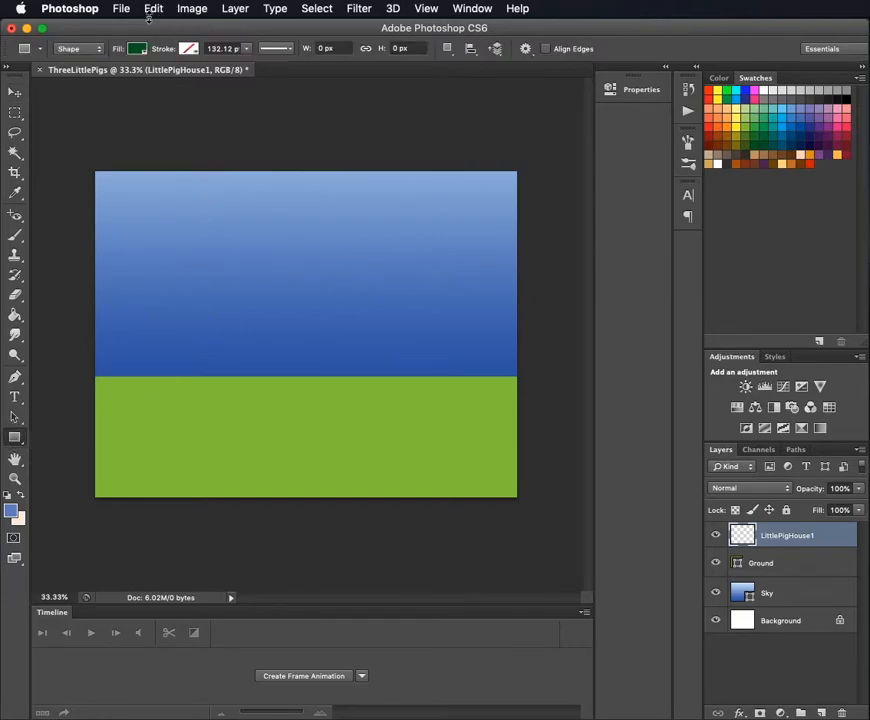
pyautogui.click(136, 50)
pyautogui.click(64, 164)
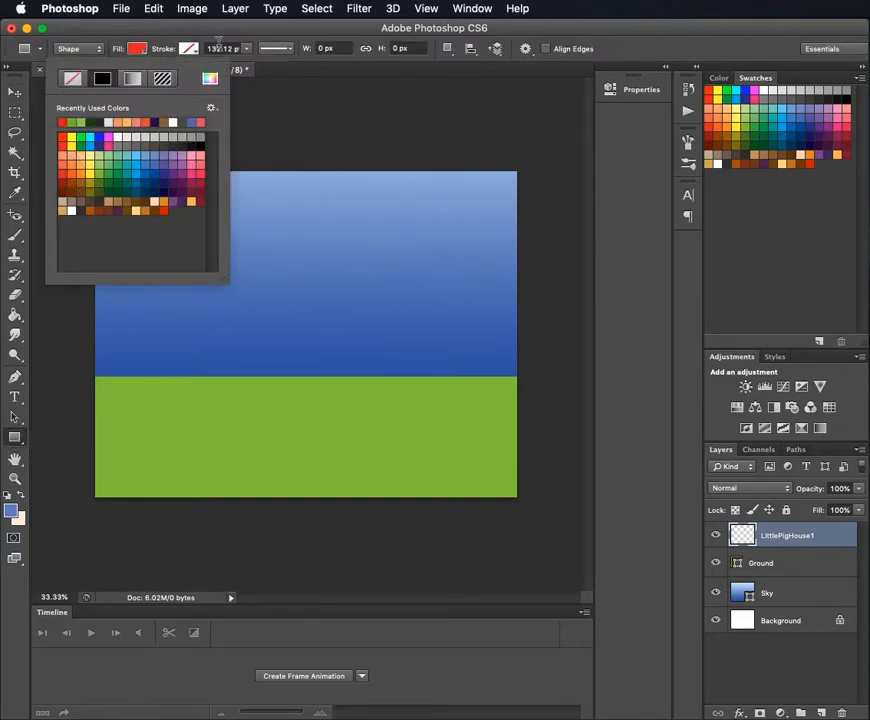
pyautogui.click(230, 33)
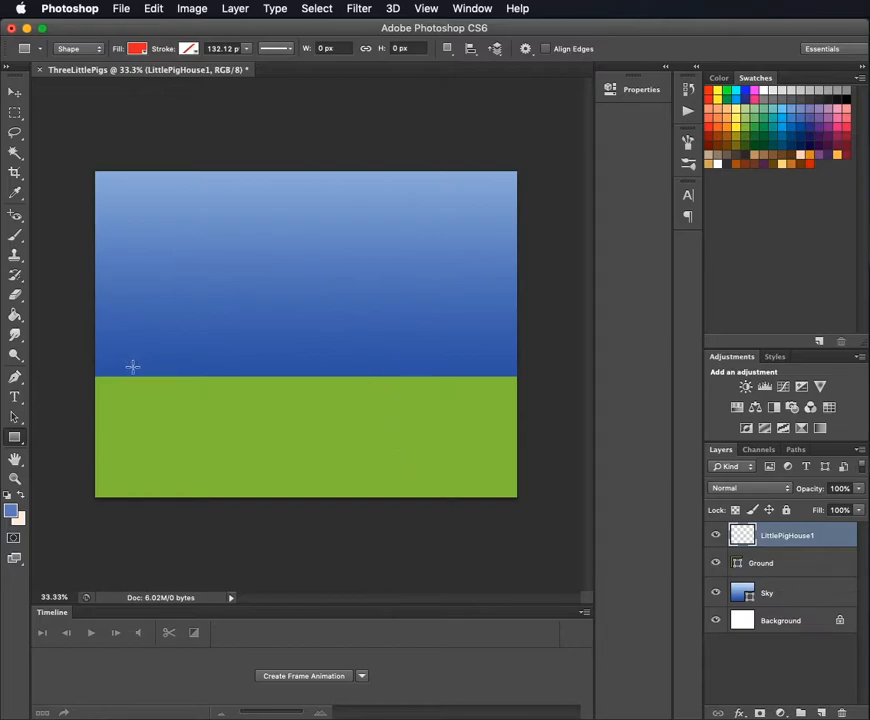
pyautogui.moveTo(111, 376); pyautogui.dragTo(164, 314)
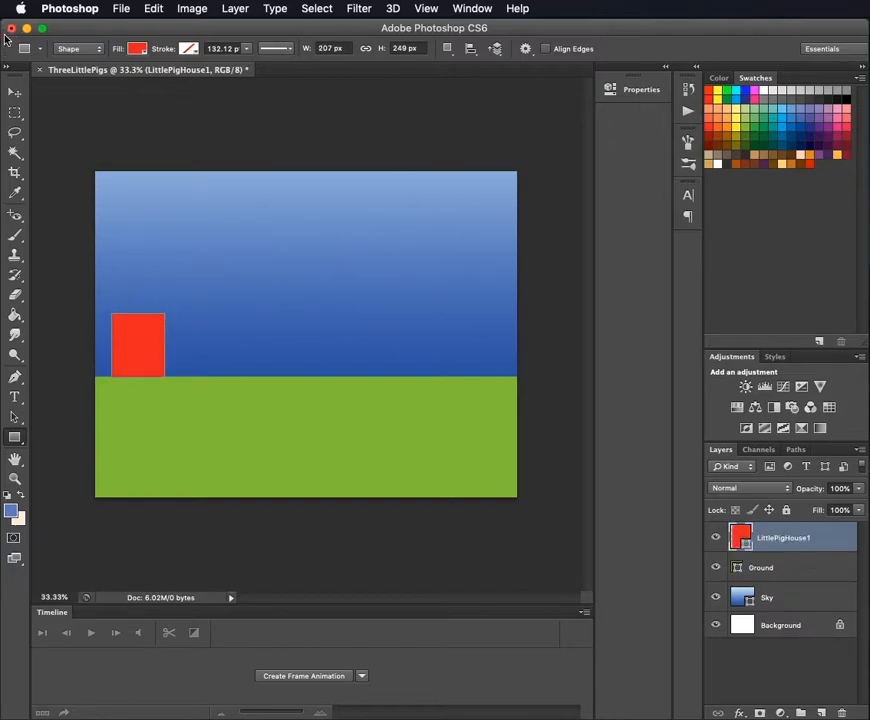
pyautogui.click(15, 92)
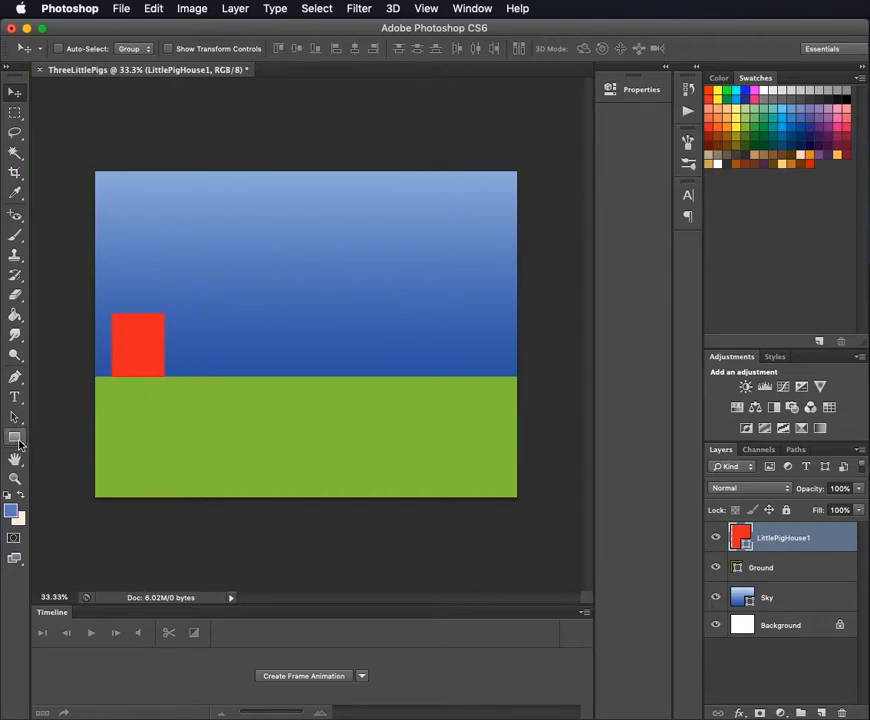
# - Change the house rectangle's fill to a lighter orange-red
pyautogui.click(786, 540)
pyautogui.click(15, 437)
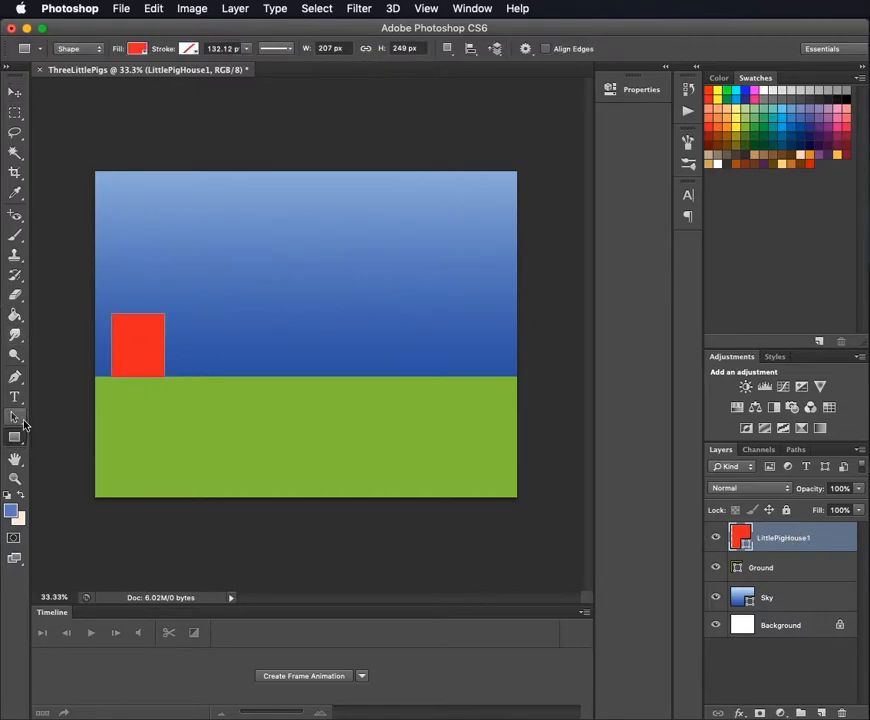
pyautogui.click(137, 48)
pyautogui.click(64, 162)
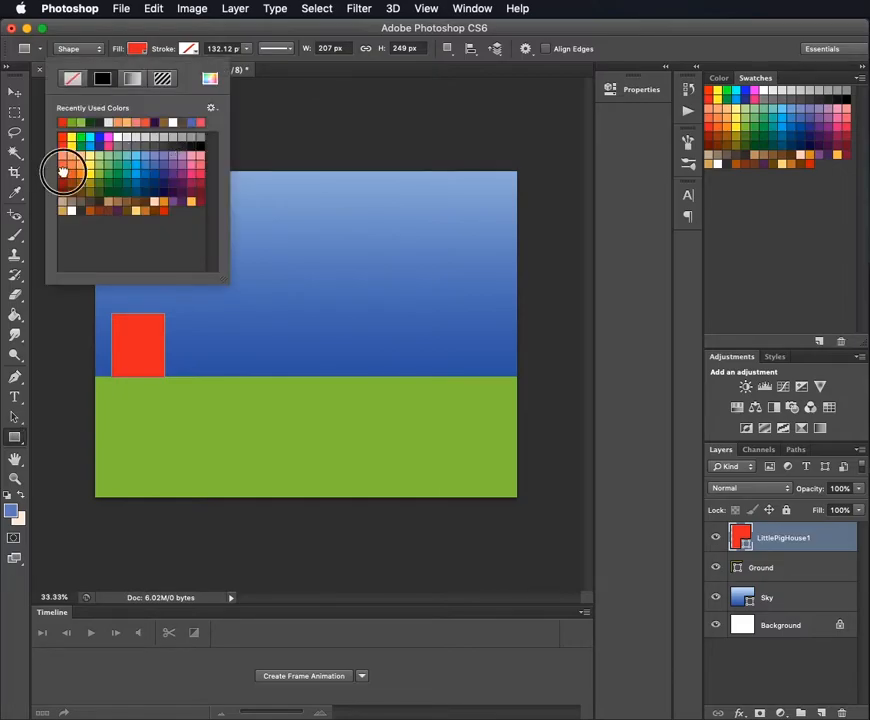
pyautogui.click(486, 27)
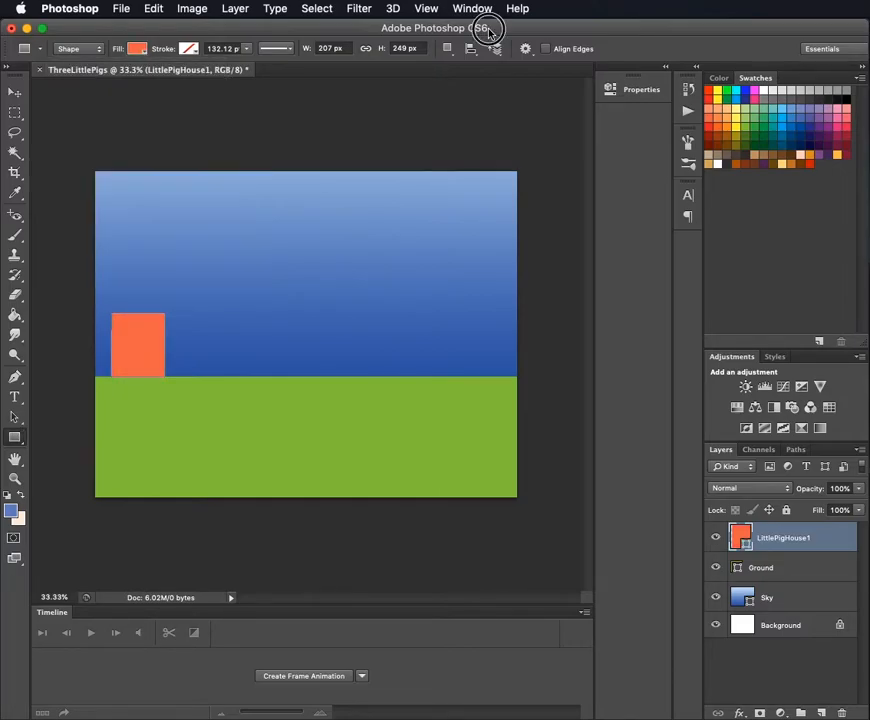
pyautogui.click(15, 92)
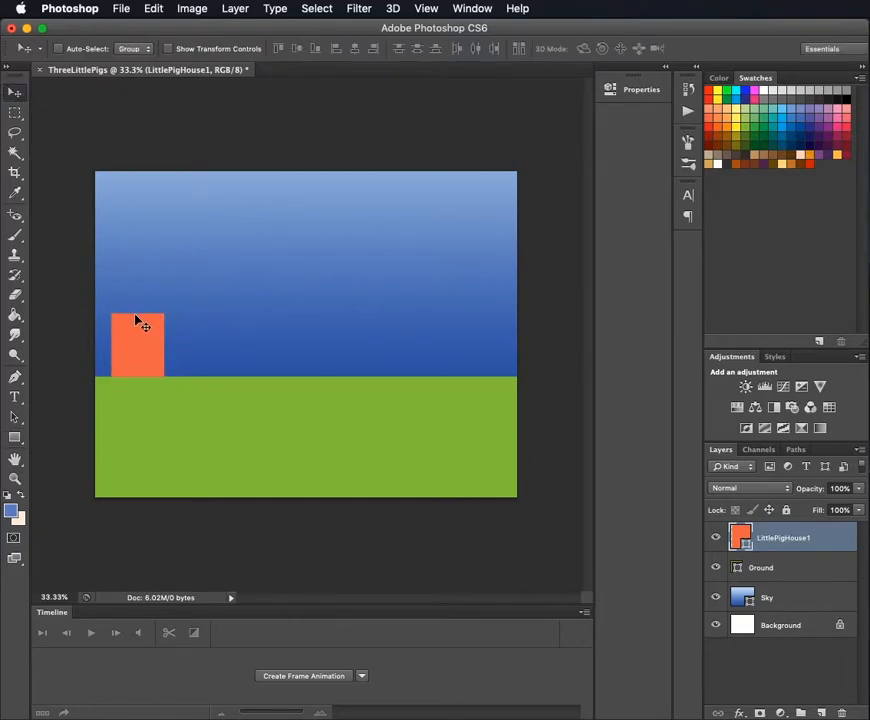
# - Add a new layer named Roof above the LittlePigHouse1 layer
pyautogui.click(822, 712)
pyautogui.write('Roof')
pyautogui.press('Return')
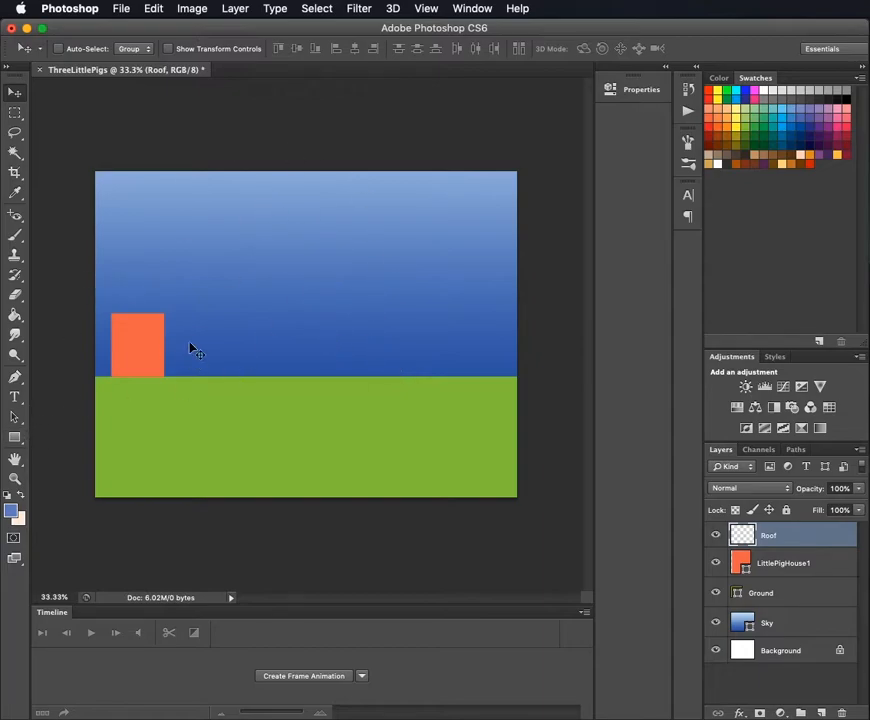
# - Set the Polygon tool to 3 sides for the roof shape
pyautogui.click(14, 437)
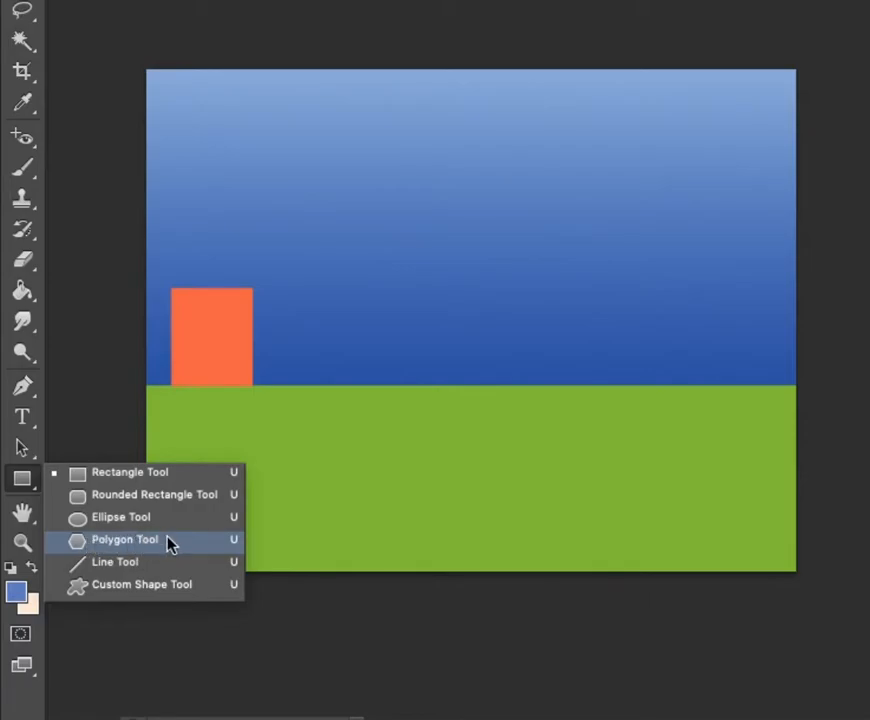
pyautogui.click(142, 546)
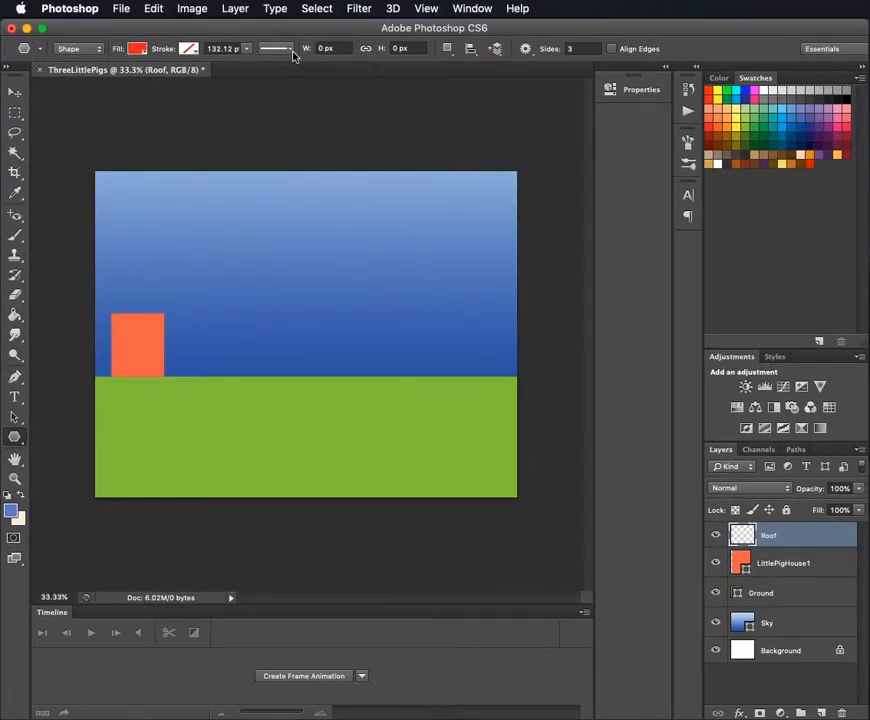
pyautogui.click(588, 49)
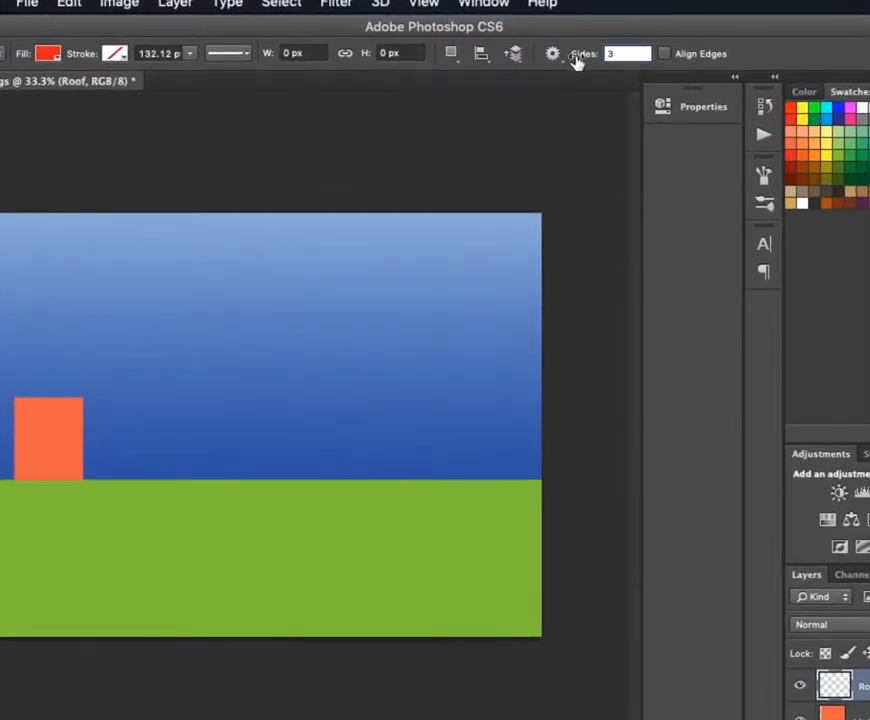
pyautogui.click(590, 56)
pyautogui.write('5')
pyautogui.click(589, 57)
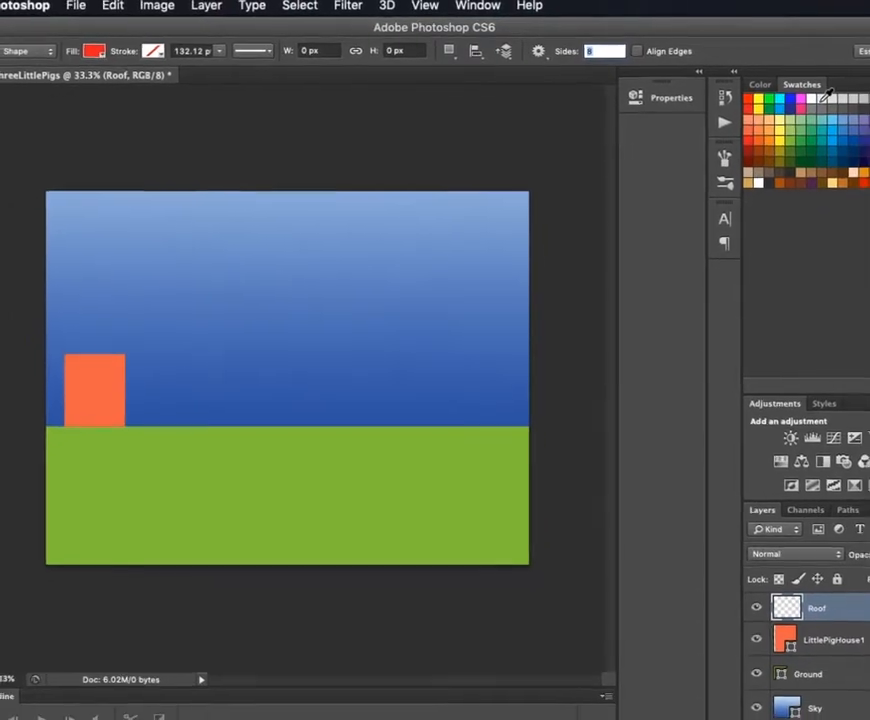
pyautogui.write('3')
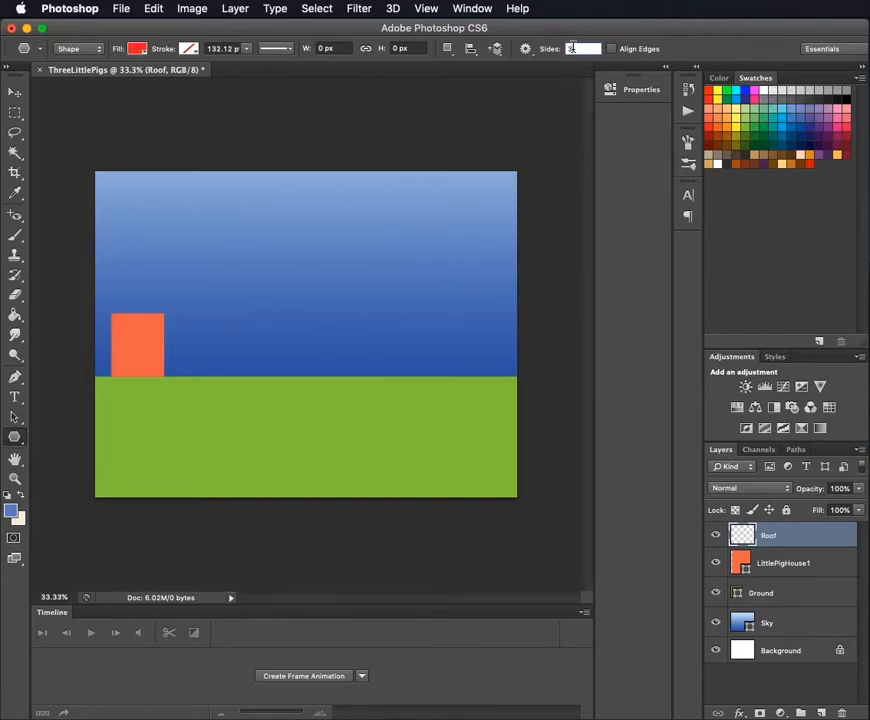
# - Draw a grayish-brown triangle about 472 by 408 px with its base level over the house
pyautogui.click(134, 50)
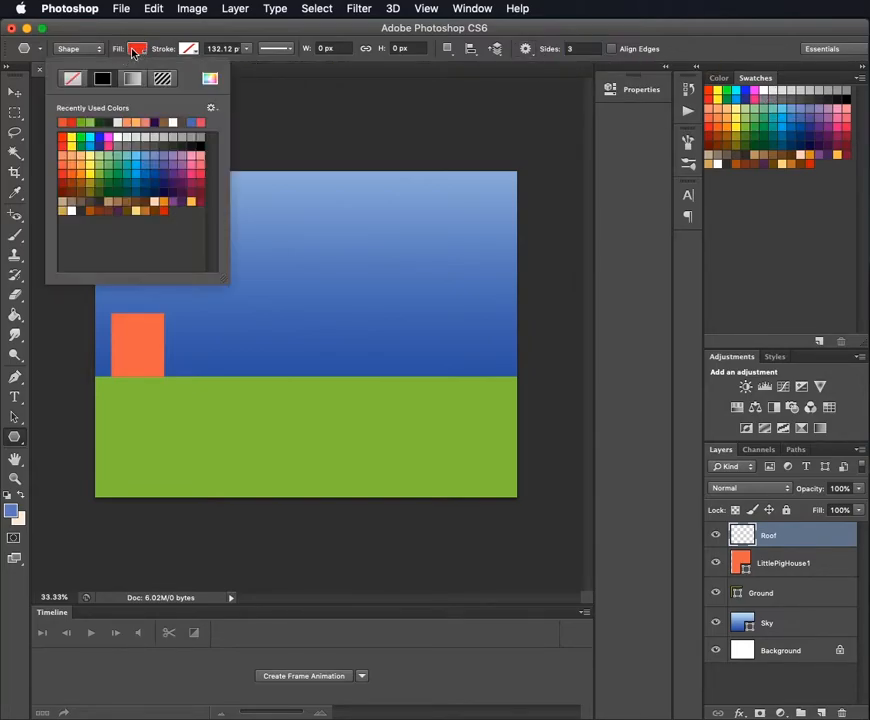
pyautogui.click(81, 202)
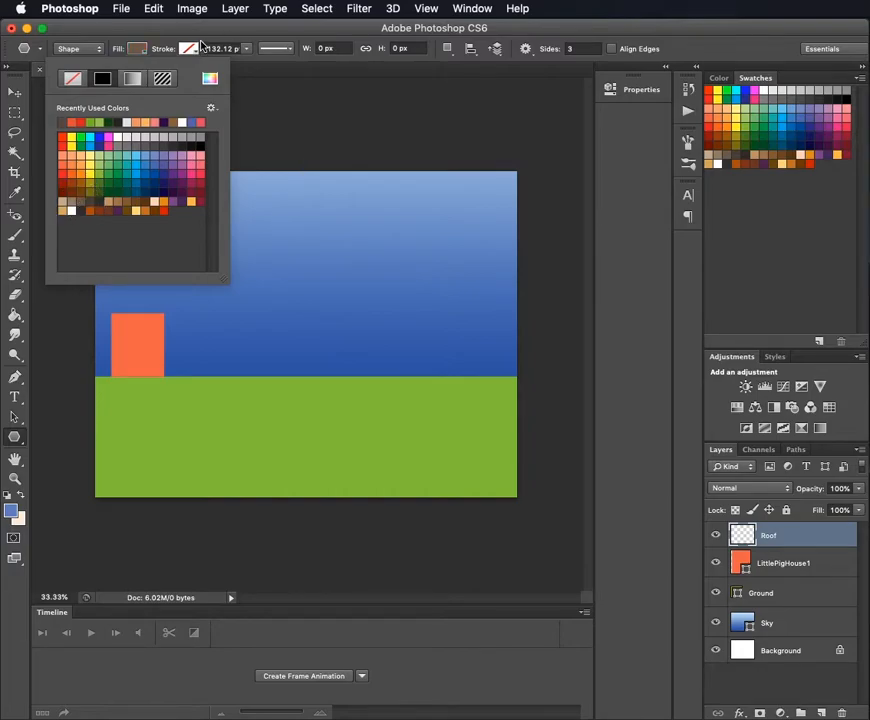
pyautogui.click(197, 31)
pyautogui.moveTo(109, 314); pyautogui.dragTo(140, 244)
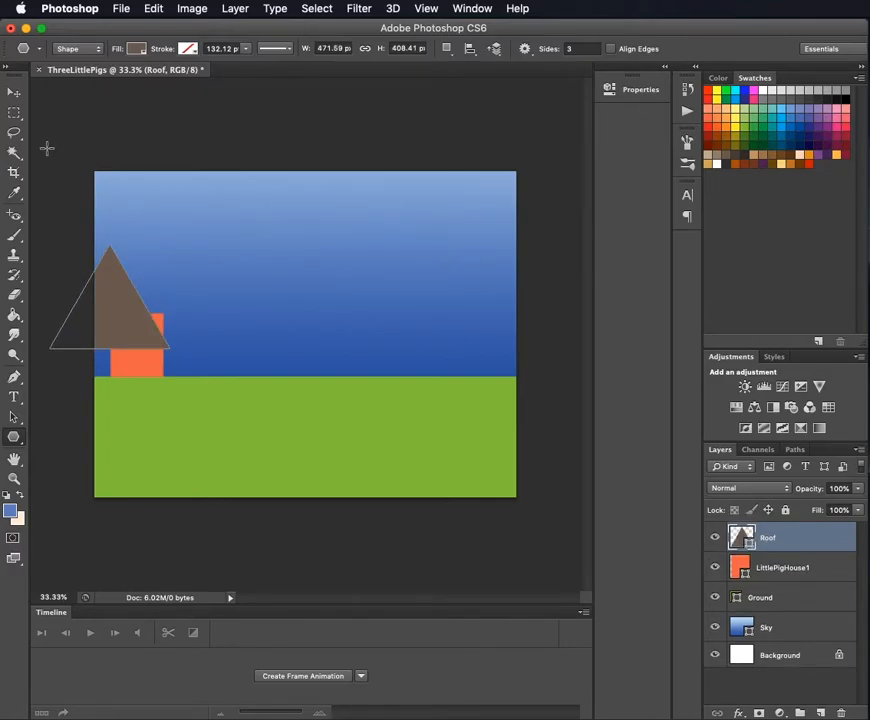
# - Scale the roof triangle down to about 62% and place it centred on the house's top edge
pyautogui.click(14, 91)
pyautogui.moveTo(122, 320); pyautogui.dragTo(174, 288)
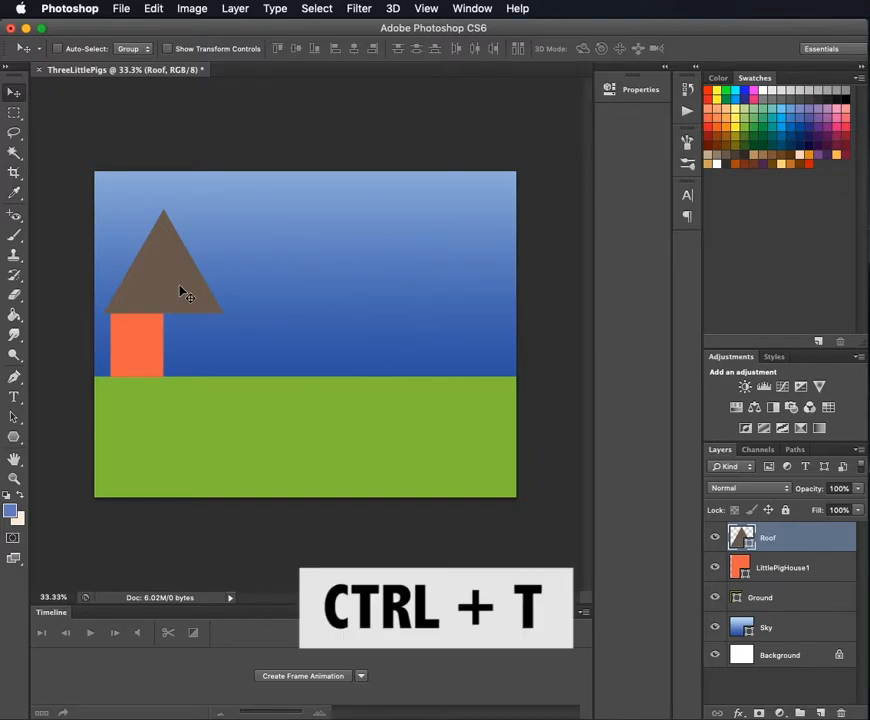
pyautogui.hotkey('ctrl', 't')
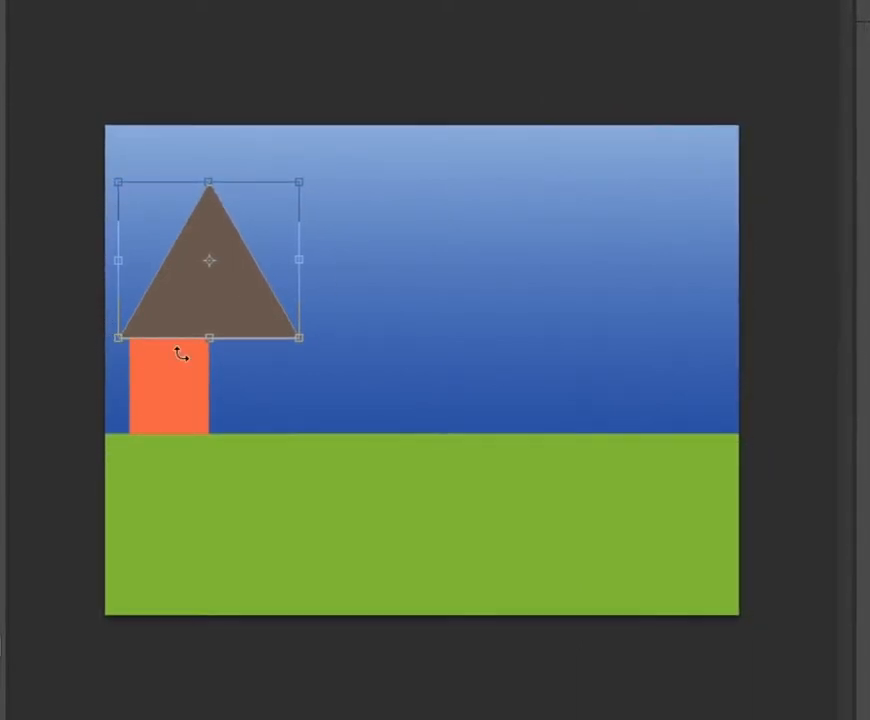
pyautogui.moveTo(298, 182); pyautogui.dragTo(272, 303)
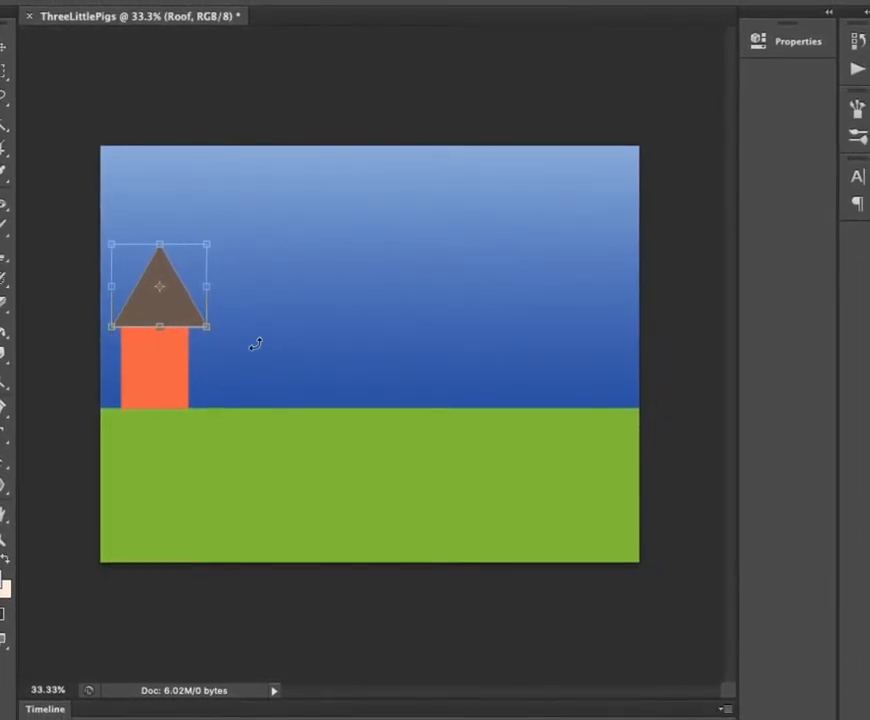
pyautogui.moveTo(233, 353)
pyautogui.mouseDown()
pyautogui.moveTo(280, 305)
pyautogui.moveTo(235, 354)
pyautogui.mouseUp()
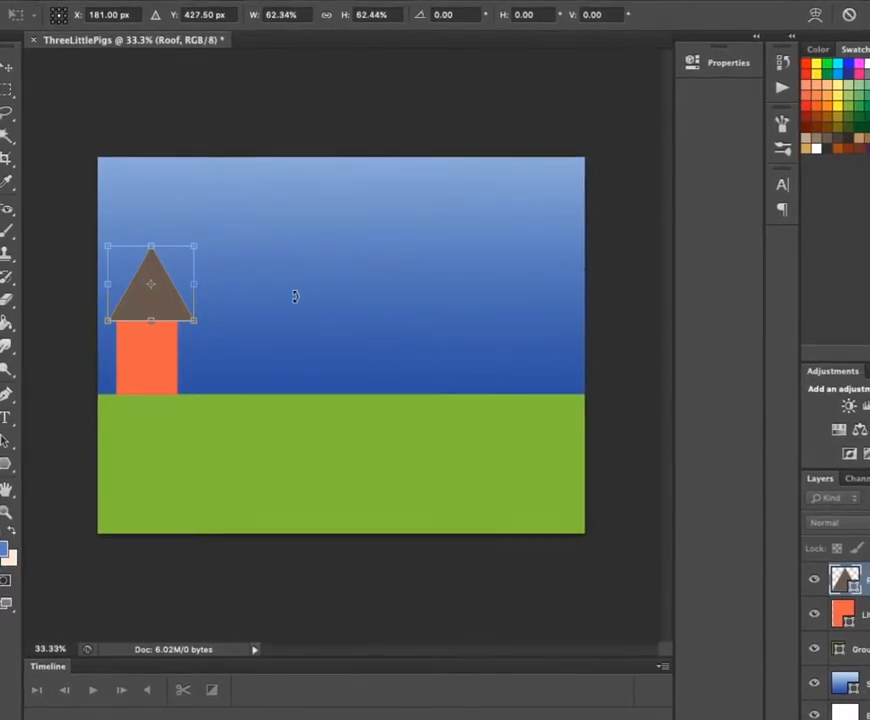
pyautogui.press('Return')
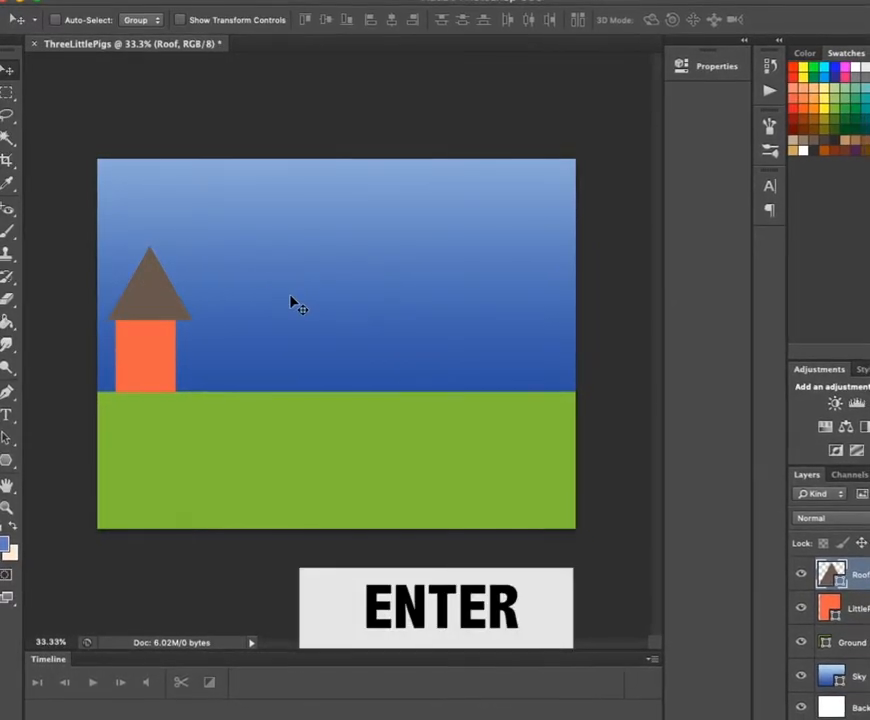
pyautogui.moveTo(156, 305); pyautogui.dragTo(150, 301)
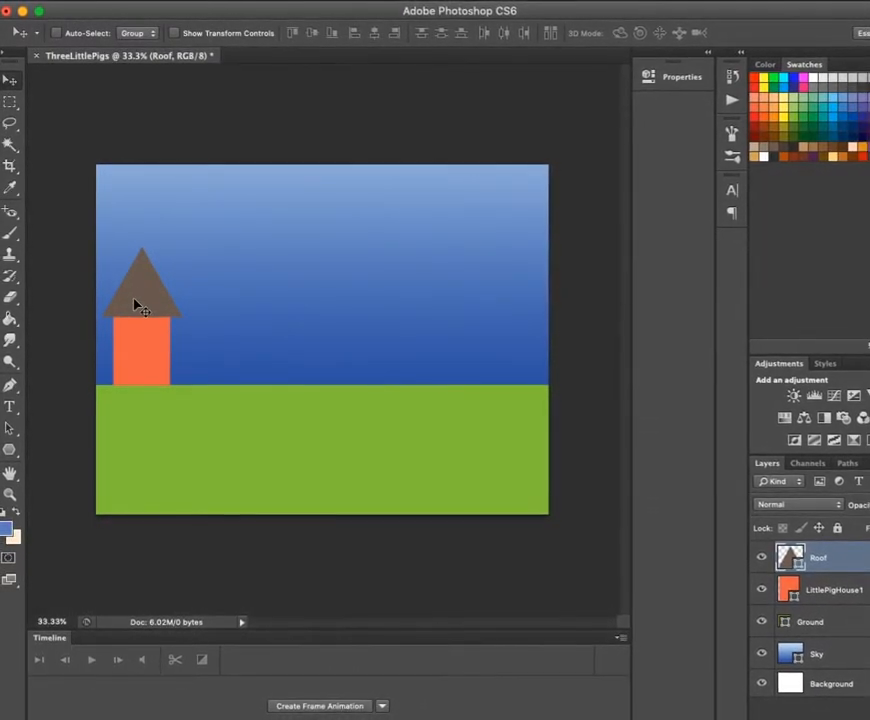
# - Try lowering the roof triangle's peak with Free Transform and undo the change
pyautogui.hotkey('ctrl', 't')
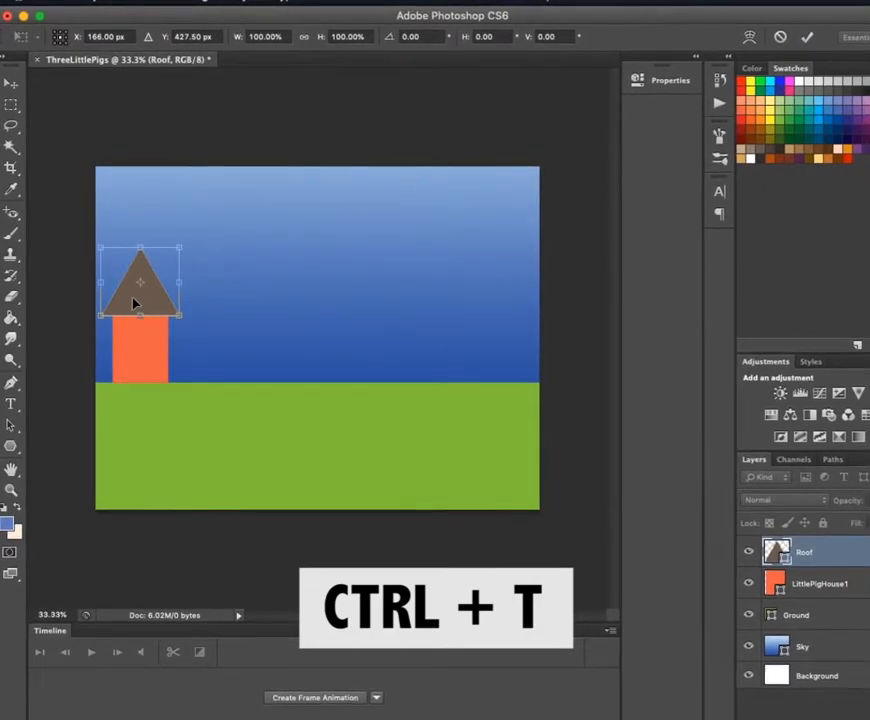
pyautogui.moveTo(139, 251); pyautogui.dragTo(138, 263)
pyautogui.press('super+z')
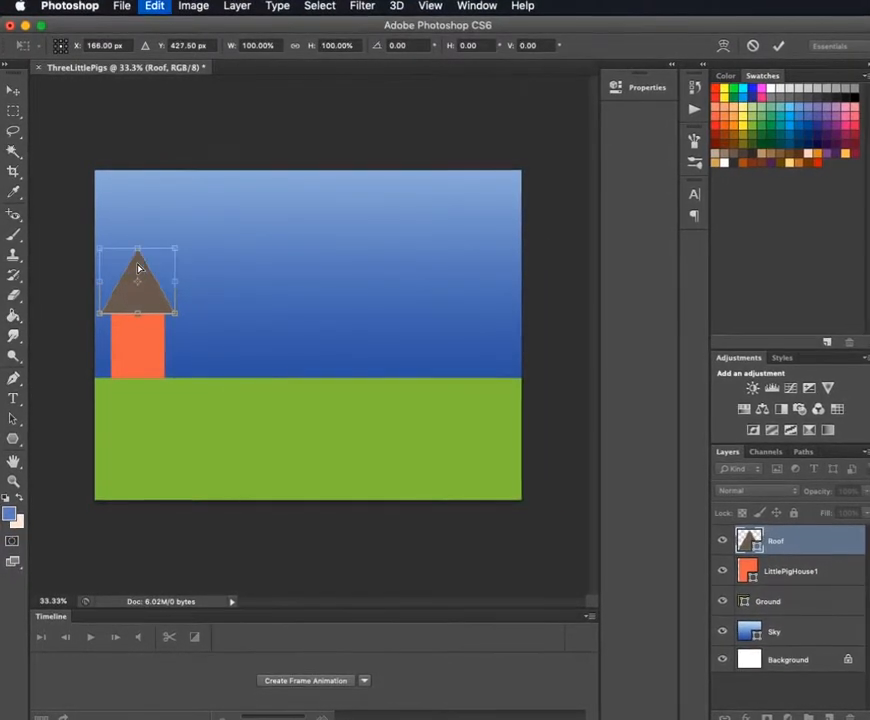
pyautogui.press('Return')
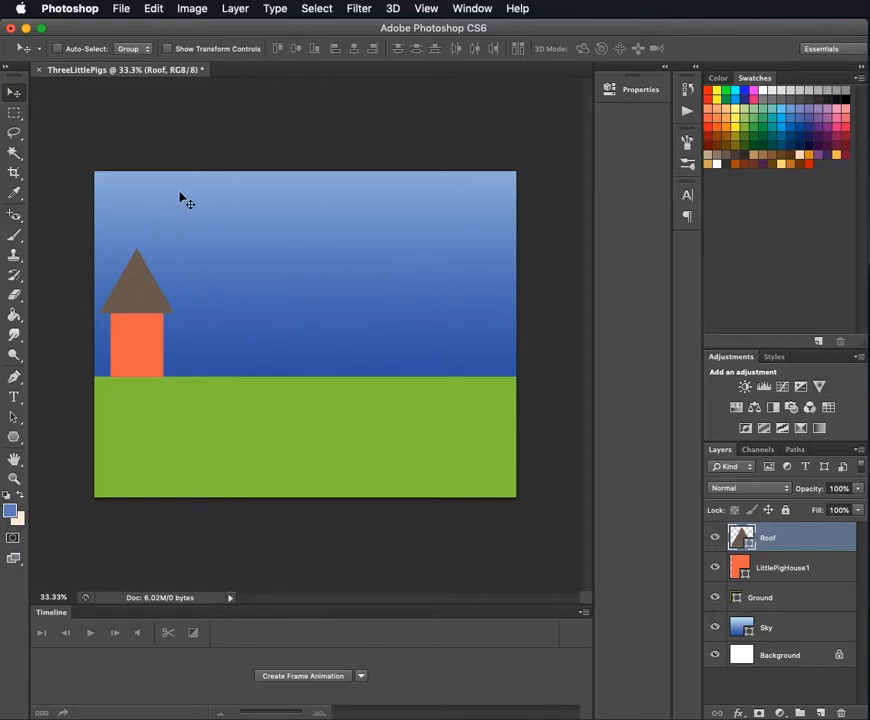
# - Flatten the roof triangle to about 175 px high with Free Transform Path, keeping its base on the house
pyautogui.click(153, 10)
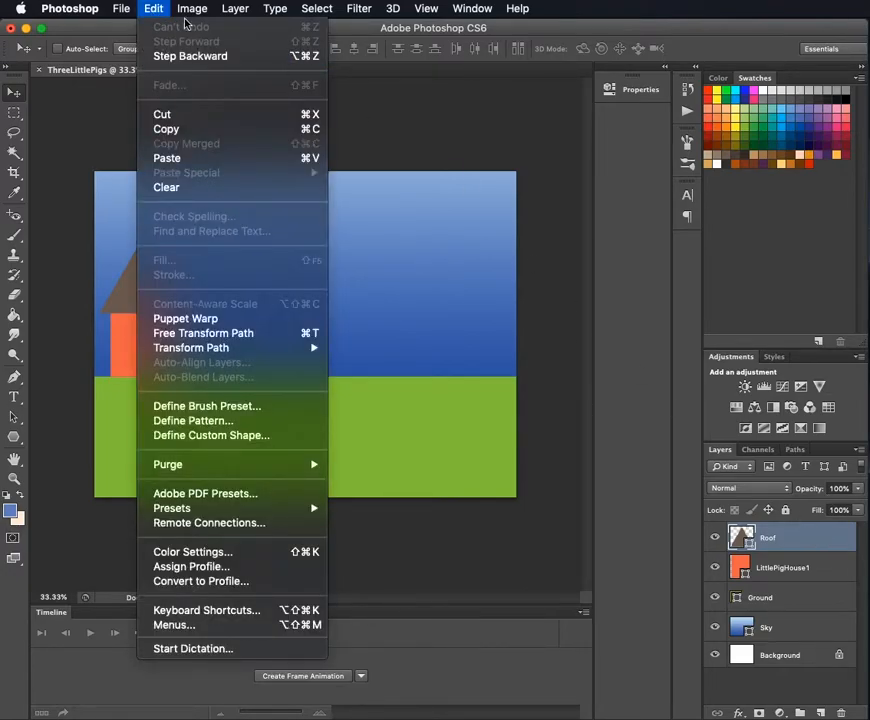
pyautogui.click(271, 335)
pyautogui.moveTo(135, 246); pyautogui.dragTo(133, 296)
pyautogui.press('Return')
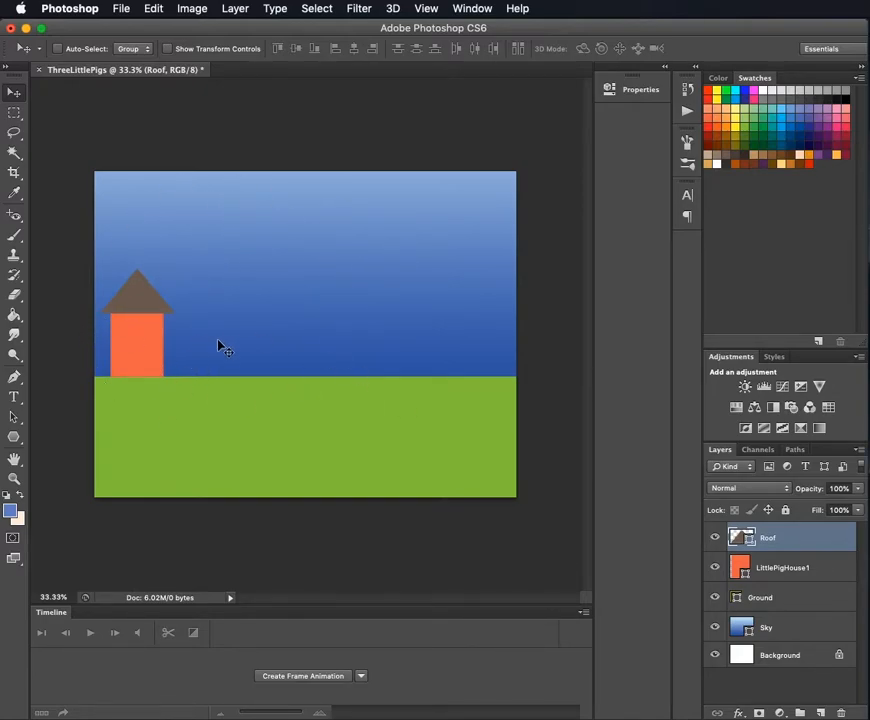
# - Draw a window square about 69 by 69 px on the right part of the house and fill it white
pyautogui.moveTo(20, 438); pyautogui.dragTo(20, 438)
pyautogui.click(49, 433)
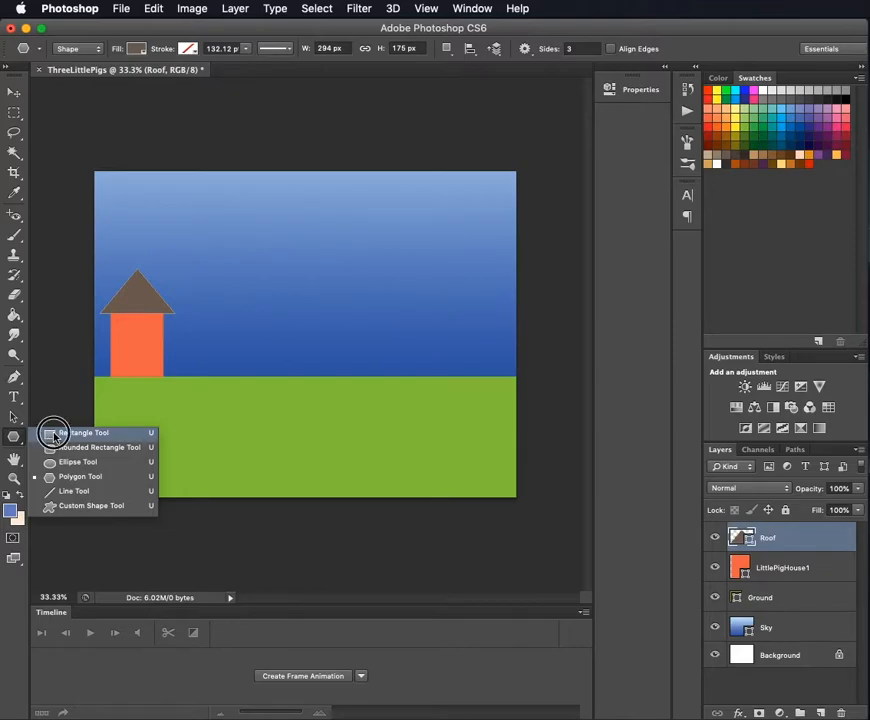
pyautogui.moveTo(140, 335); pyautogui.dragTo(157, 354)
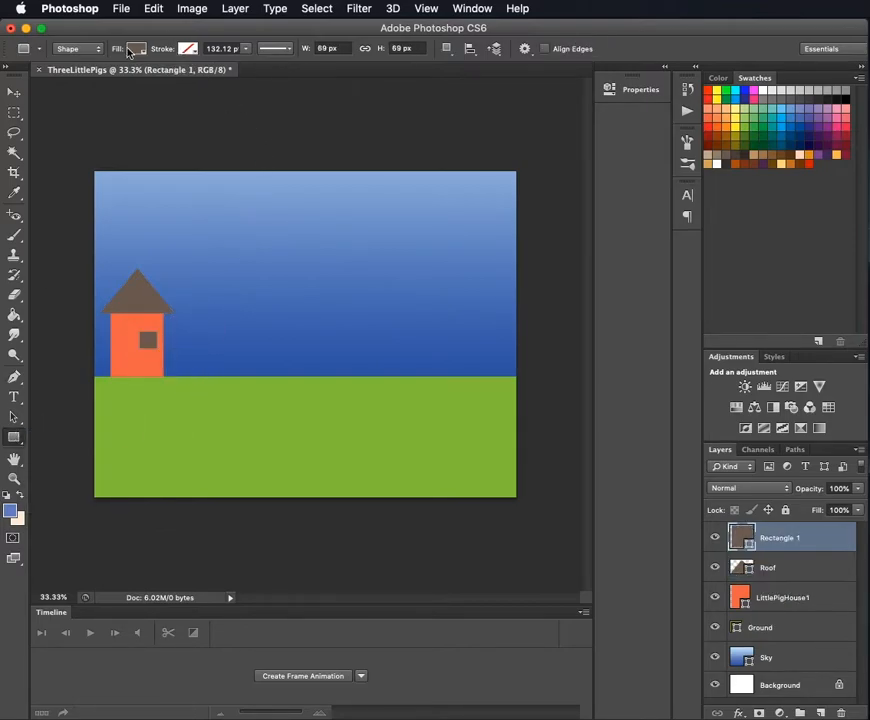
pyautogui.click(134, 49)
pyautogui.click(120, 135)
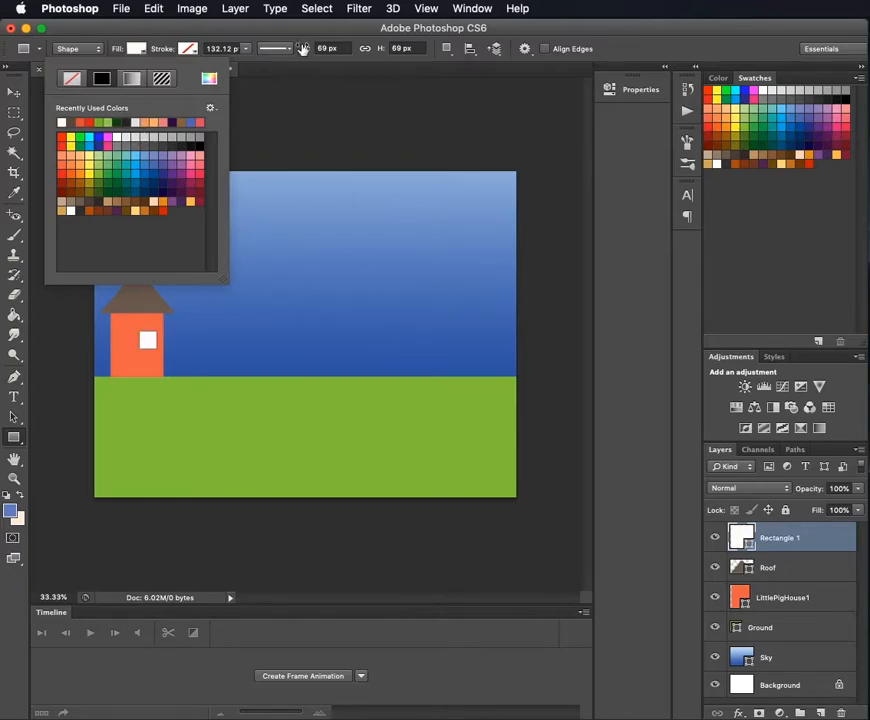
pyautogui.click(540, 30)
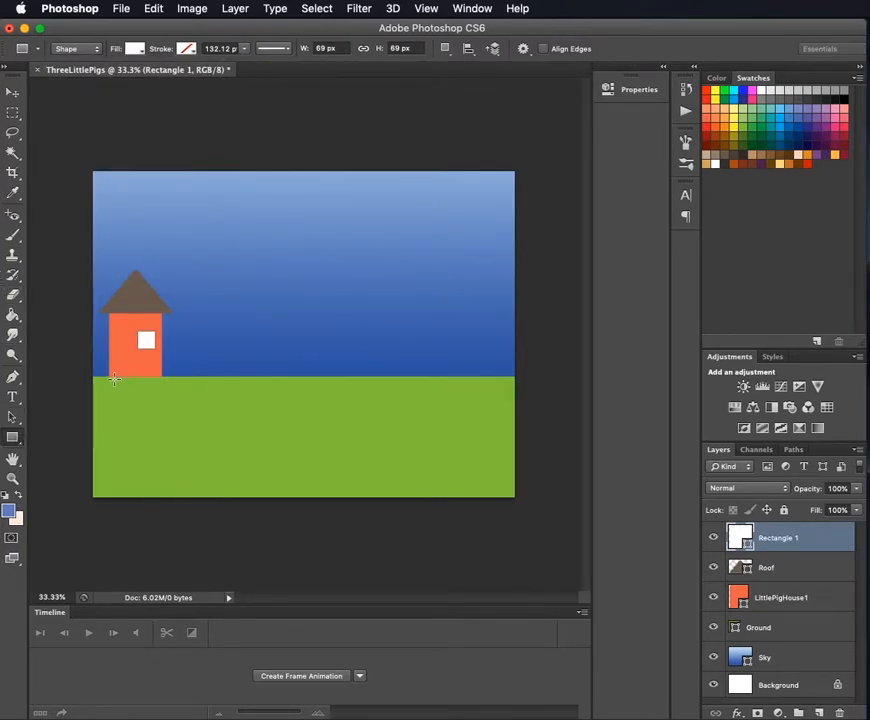
# - Draw a door rectangle about 69 by 185 px left of the window, starting at the ground, and fill it grayish brown
pyautogui.moveTo(116, 377); pyautogui.dragTo(133, 331)
pyautogui.click(136, 49)
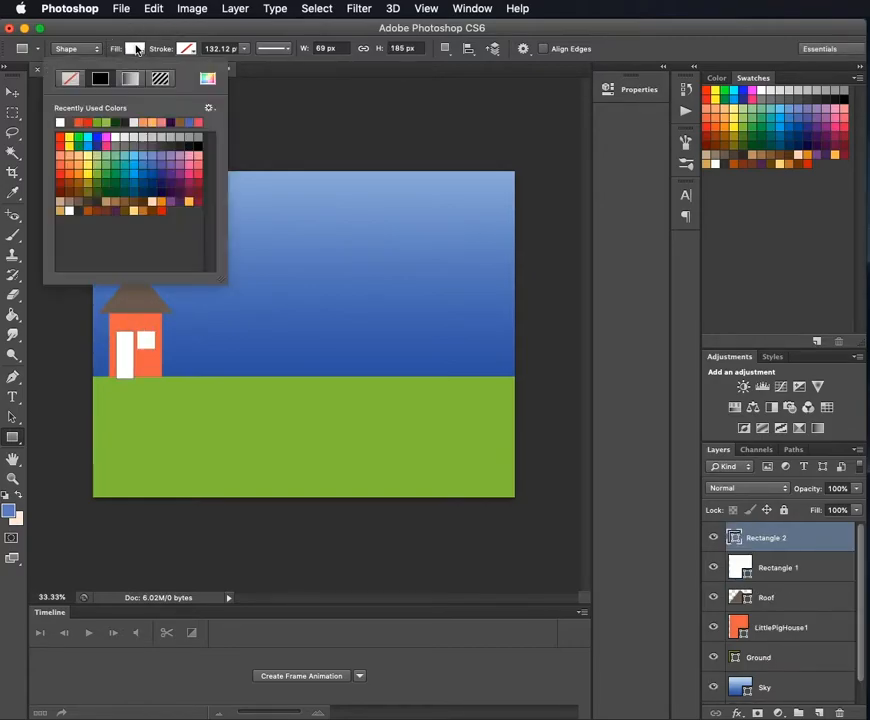
pyautogui.click(80, 202)
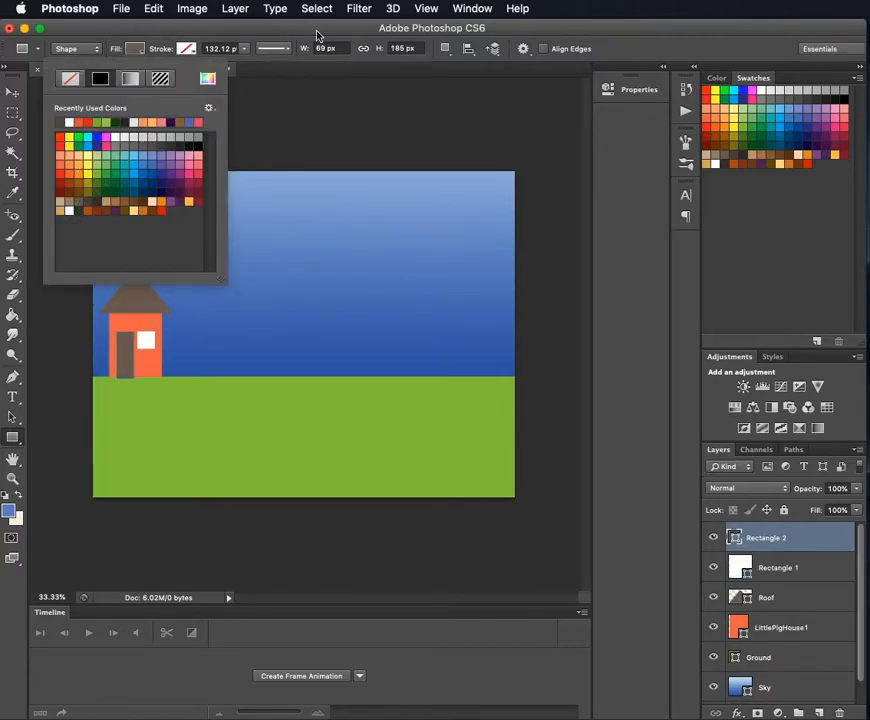
# - Change the door's fill to brown and nudge it slightly so its base lines up with the bottom of the house
pyautogui.click(136, 201)
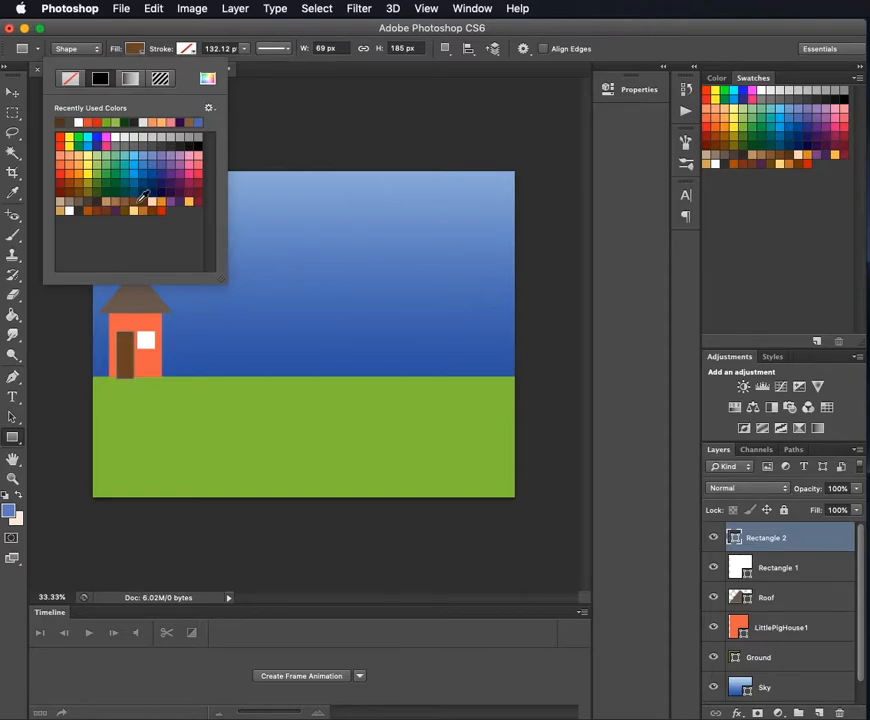
pyautogui.press('Return')
pyautogui.press('v')
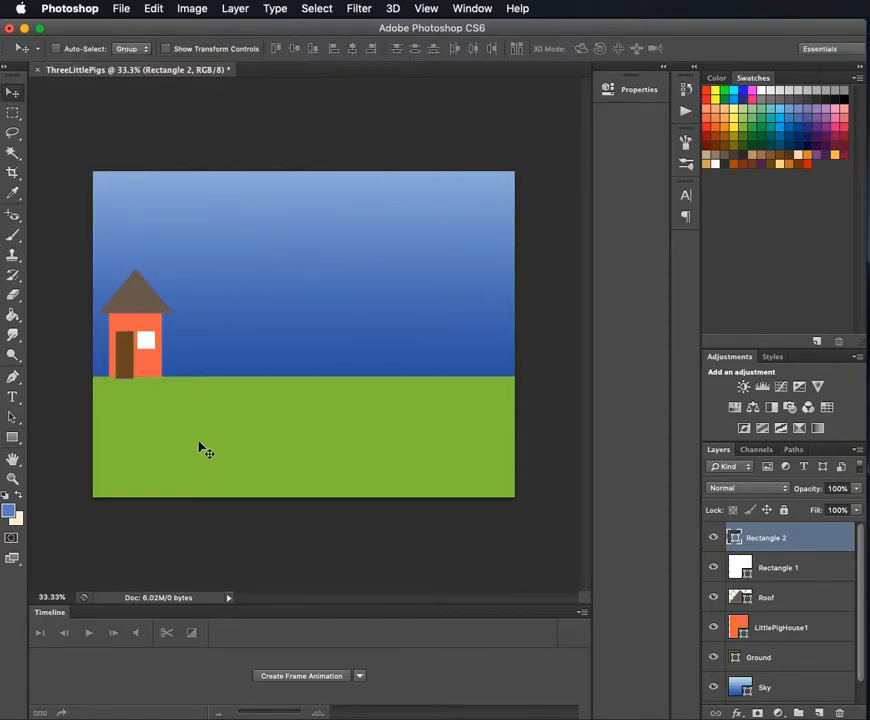
pyautogui.moveTo(130, 369); pyautogui.dragTo(130, 368)
# - Create a layer group directly above the LittlePigHouse1 layer and name it "Little Pig House 1"
pyautogui.scroll(-1, 771, 577)
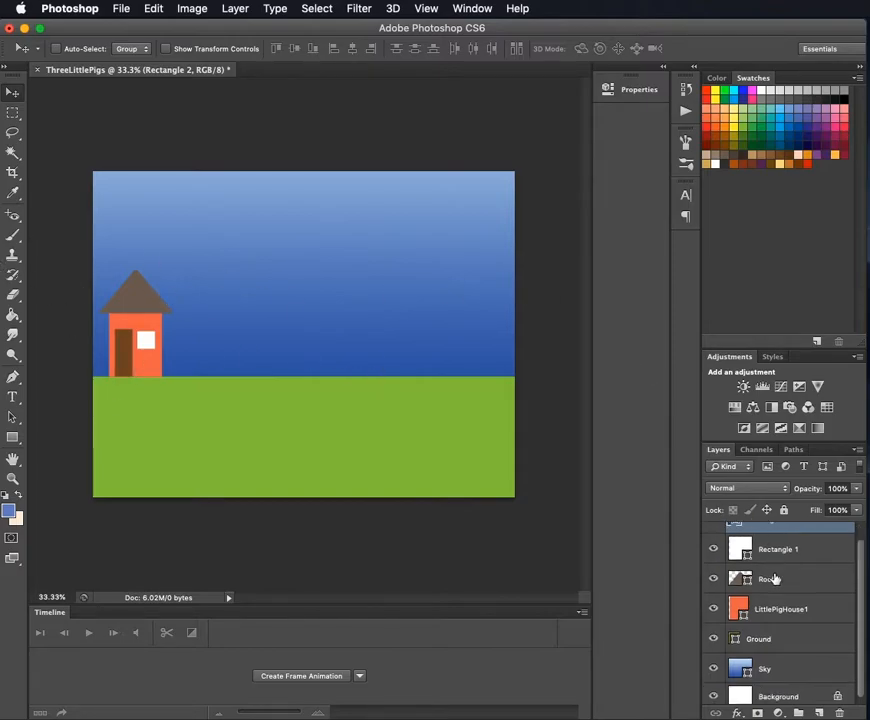
pyautogui.click(785, 615)
pyautogui.scroll(1, 786, 605)
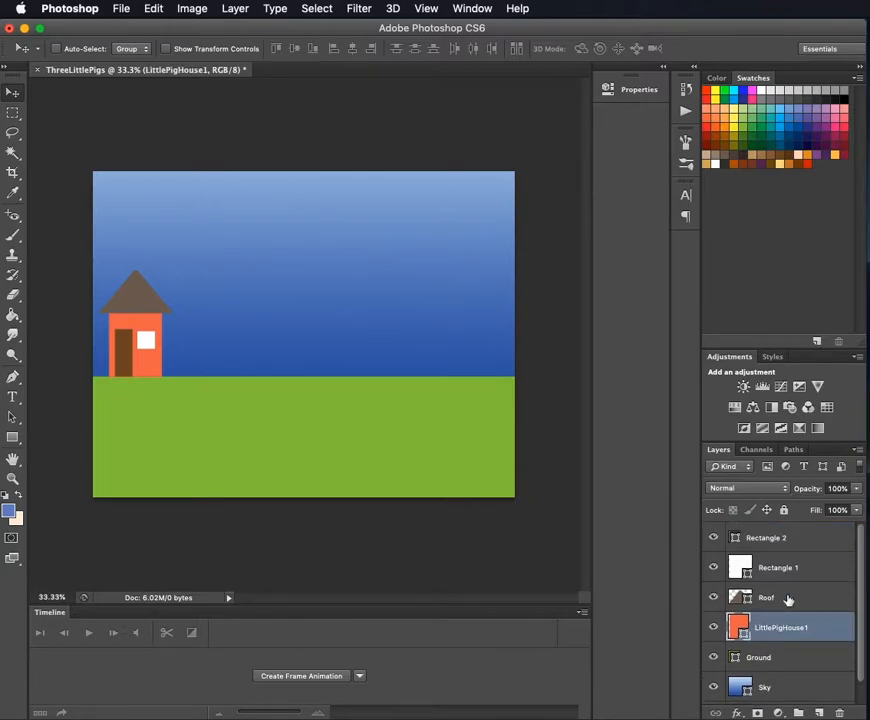
pyautogui.click(771, 537)
pyautogui.click(782, 620)
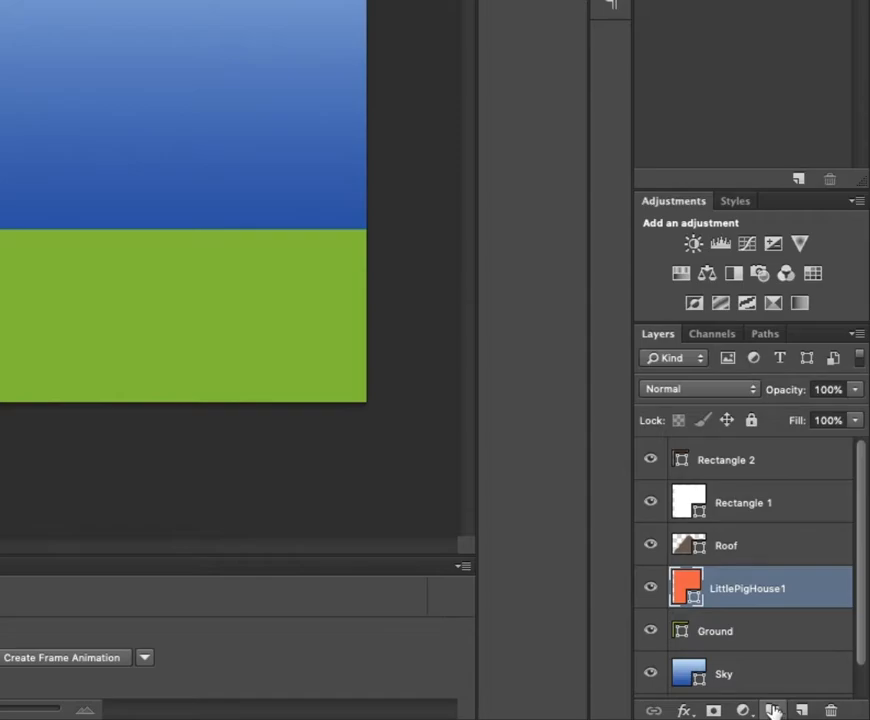
pyautogui.click(771, 710)
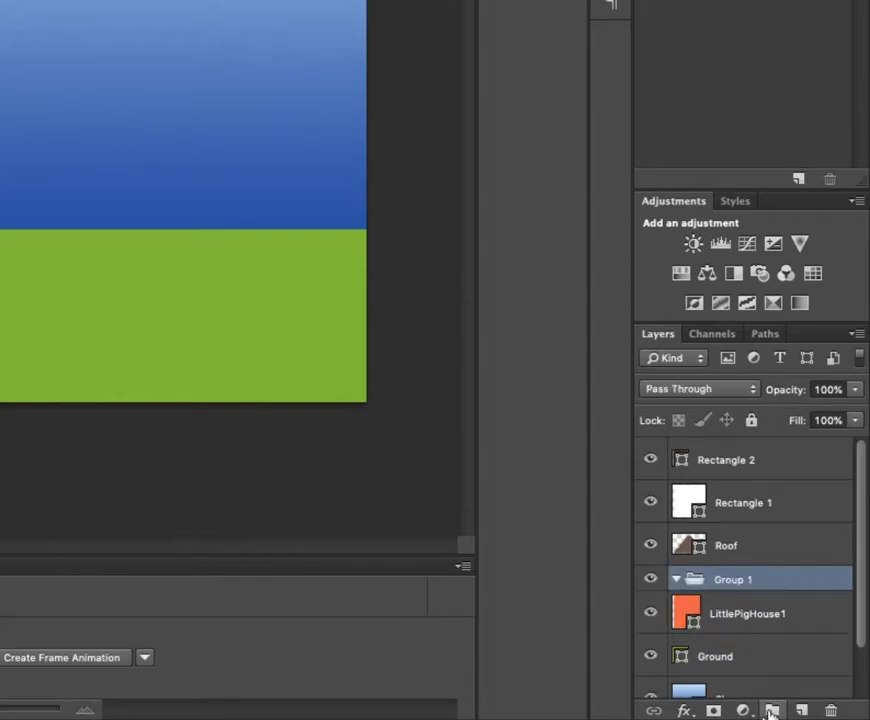
pyautogui.doubleClick(725, 584)
pyautogui.write('Lit')
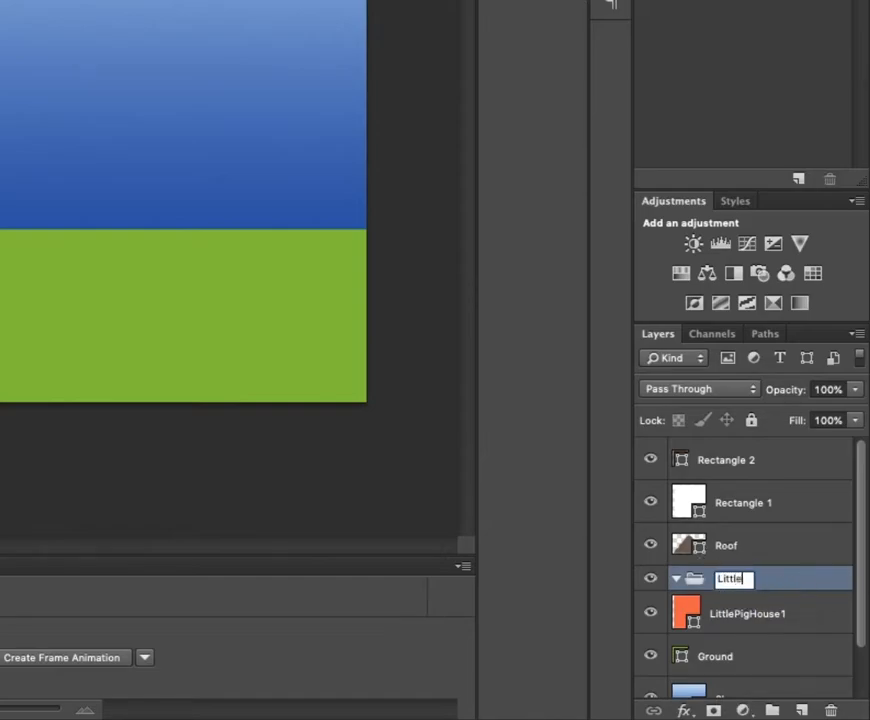
pyautogui.write('tle Pig House 1')
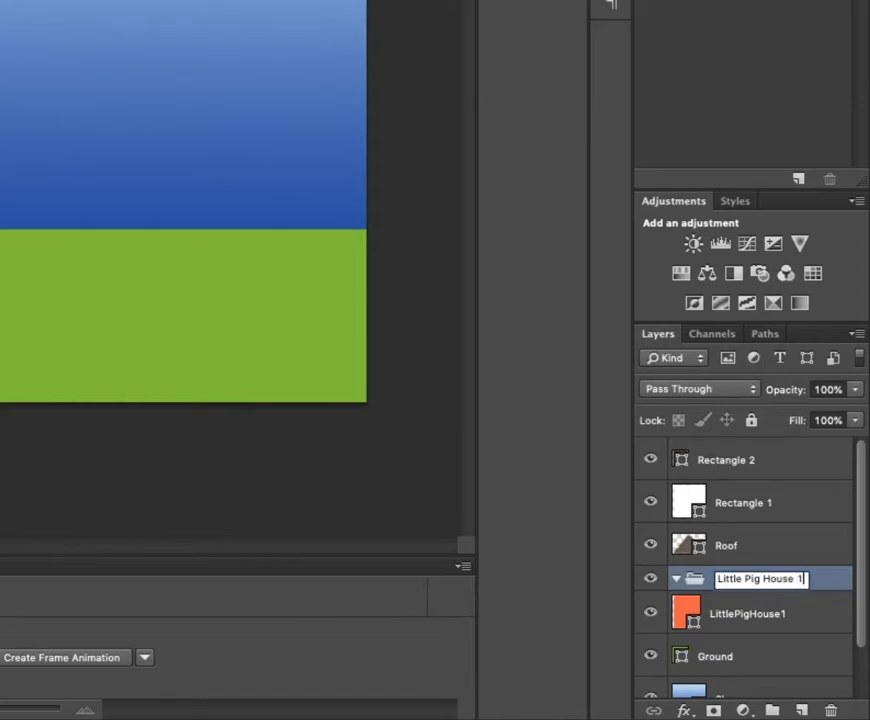
pyautogui.press('Return')
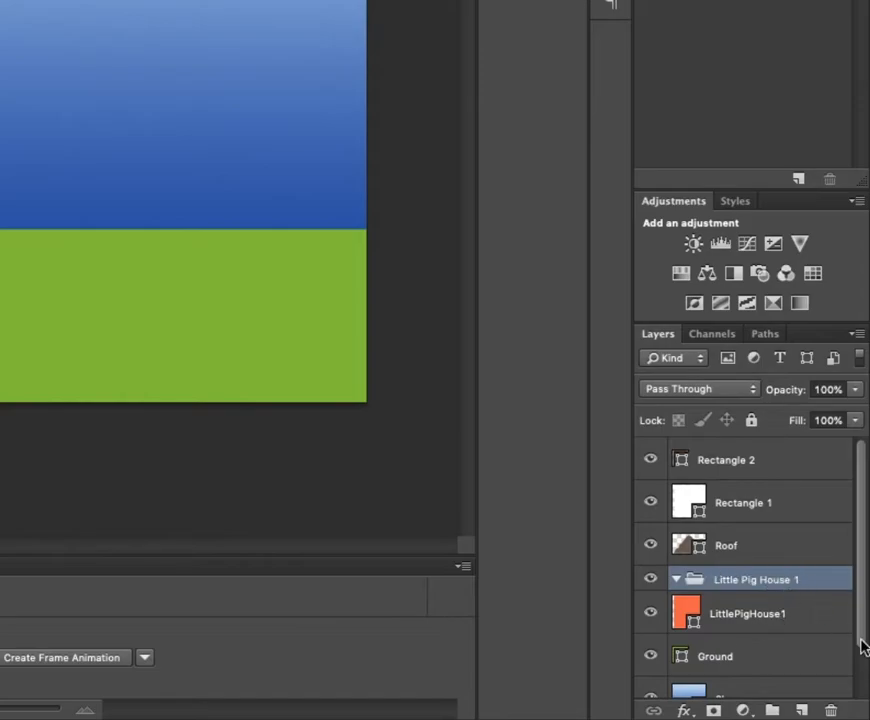
# - Move the house body, roof, window and door layers into the Little Pig House 1 group and check it by toggling its visibility
pyautogui.moveTo(750, 621); pyautogui.dragTo(735, 588)
pyautogui.moveTo(703, 501); pyautogui.dragTo(718, 628)
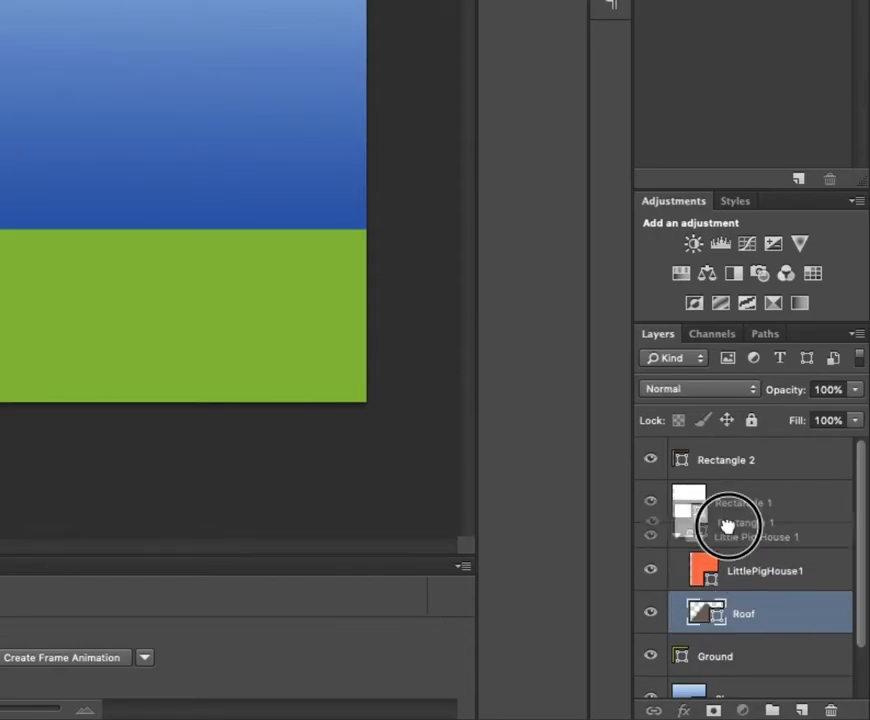
pyautogui.moveTo(736, 488); pyautogui.dragTo(679, 472)
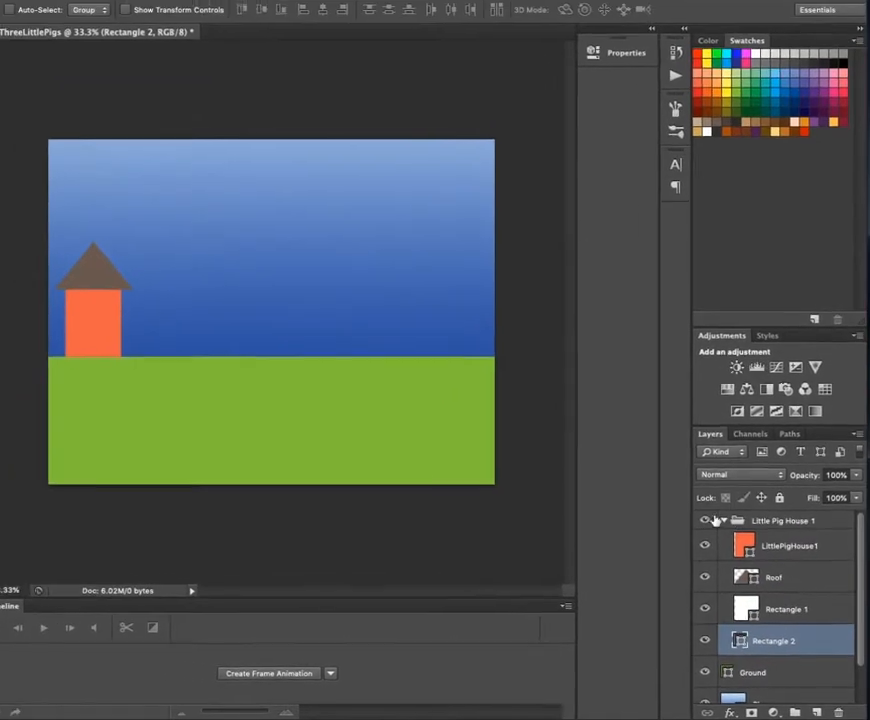
pyautogui.click(705, 520)
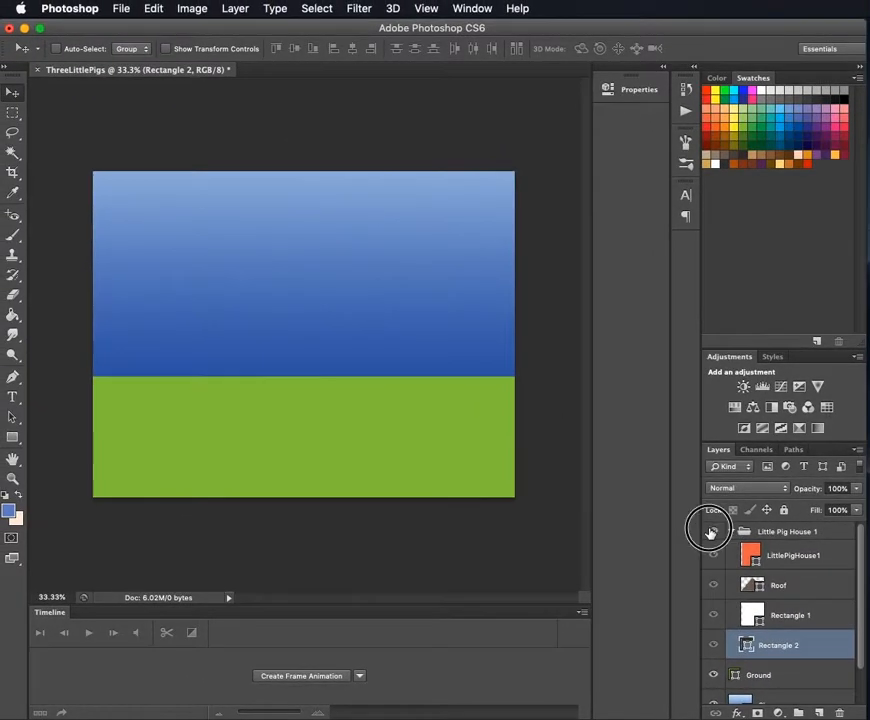
pyautogui.click(705, 520)
pyautogui.click(705, 520)
pyautogui.click(705, 520)
pyautogui.click(712, 532)
pyautogui.click(712, 532)
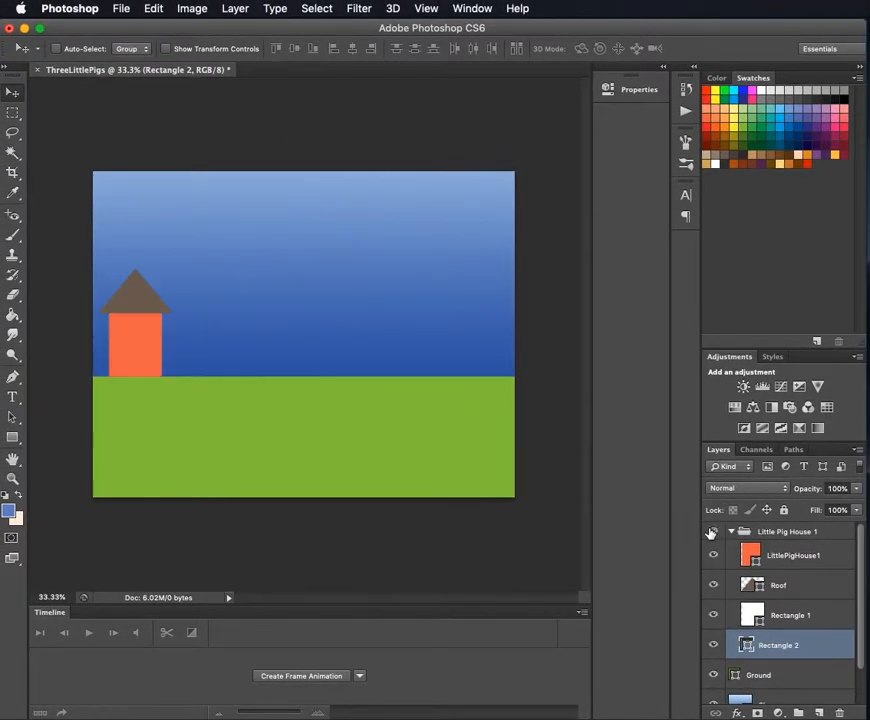
# - Move the Roof layer to the top of the Little Pig House 1 group, above the house body layer
pyautogui.click(821, 560)
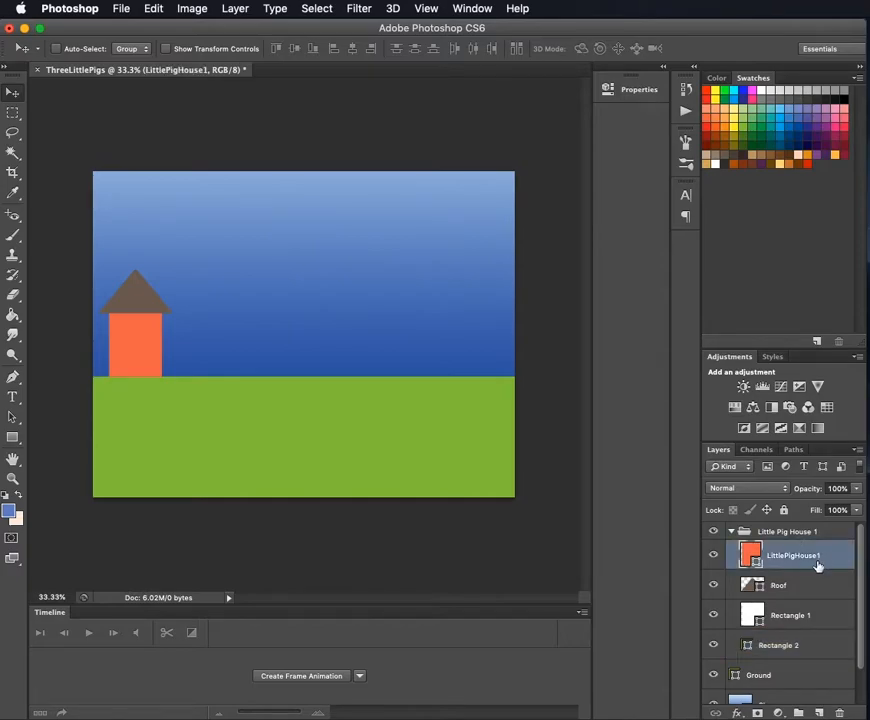
pyautogui.click(804, 590)
pyautogui.click(806, 620)
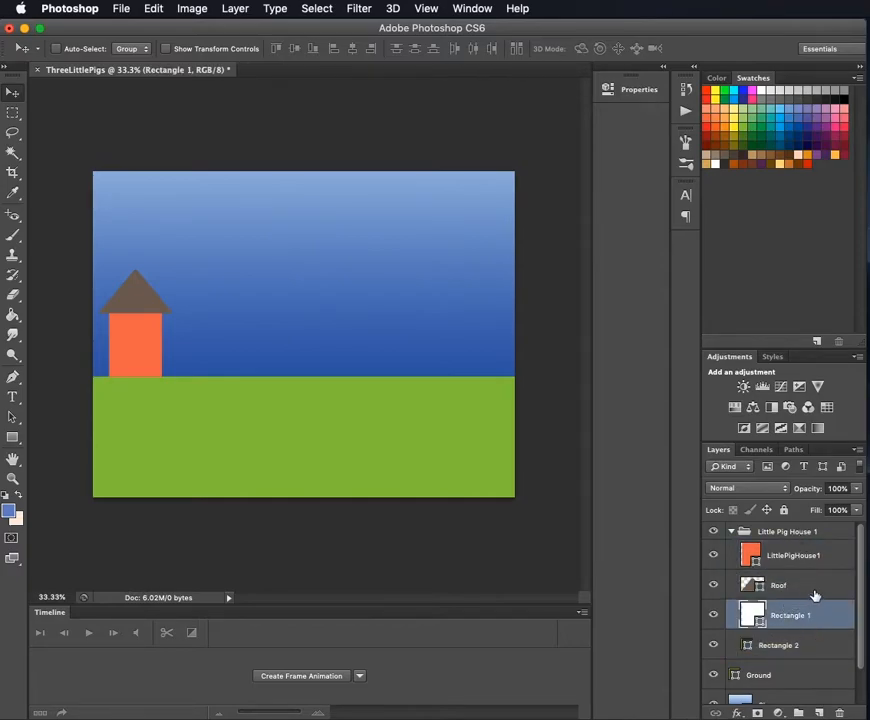
pyautogui.moveTo(795, 592); pyautogui.dragTo(806, 549)
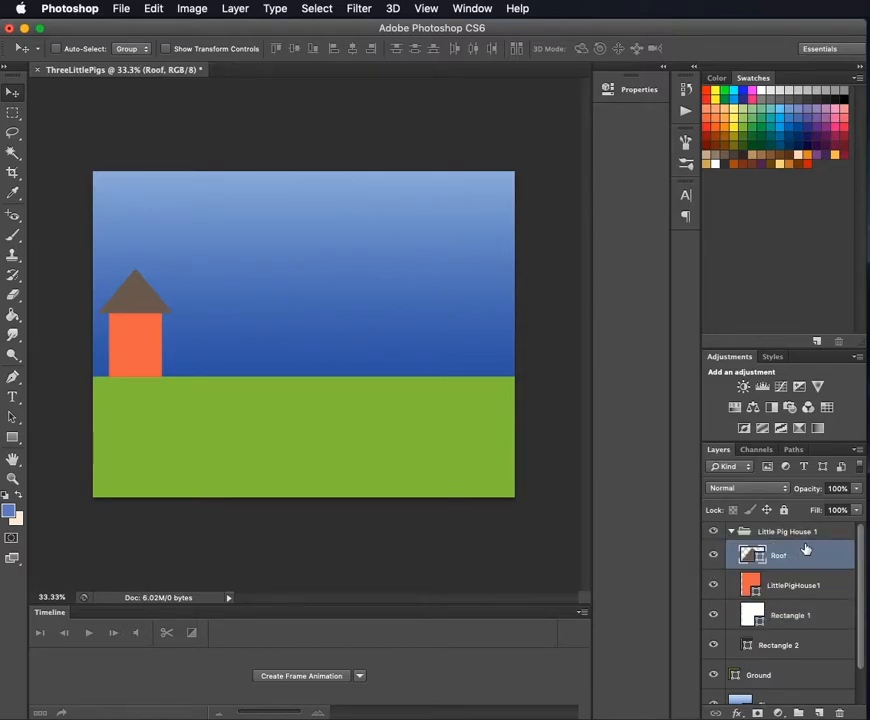
# - Rename the Rectangle 1 layer "Window" and place it and the door's Rectangle 2 layer between Roof and LittlePigHouse1
pyautogui.doubleClick(797, 616)
pyautogui.write('W')
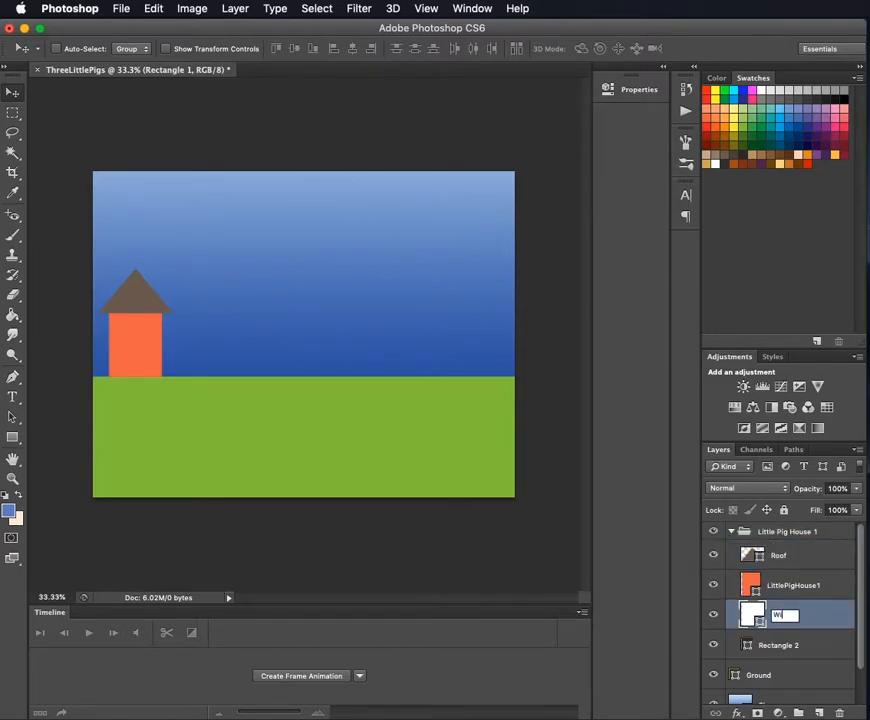
pyautogui.write('indow')
pyautogui.press('Return')
pyautogui.moveTo(812, 620); pyautogui.dragTo(808, 577)
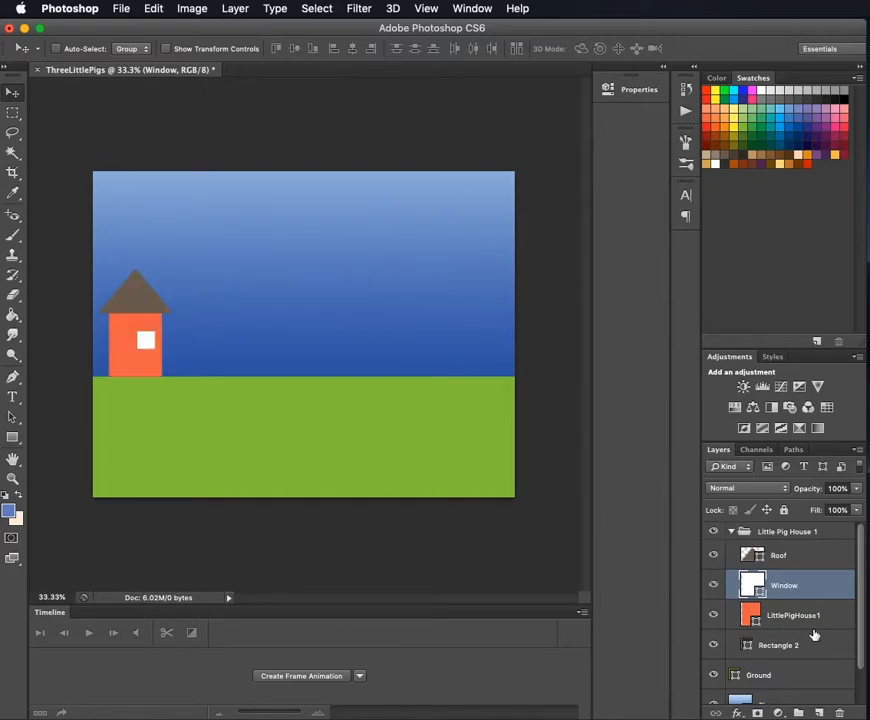
pyautogui.moveTo(812, 650); pyautogui.dragTo(778, 603)
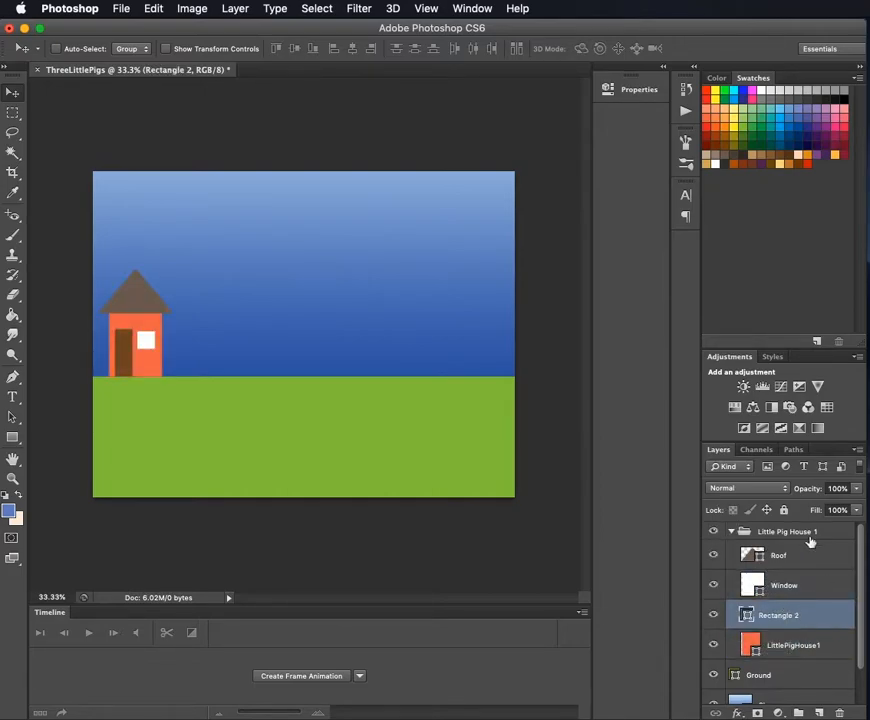
# - Check the Little Pig House 1 group by toggling its visibility, collapsing and expanding it, and viewing its available options
pyautogui.click(714, 531)
pyautogui.click(715, 533)
pyautogui.click(715, 532)
pyautogui.click(715, 532)
pyautogui.click(715, 532)
pyautogui.click(715, 532)
pyautogui.click(715, 532)
pyautogui.click(731, 533)
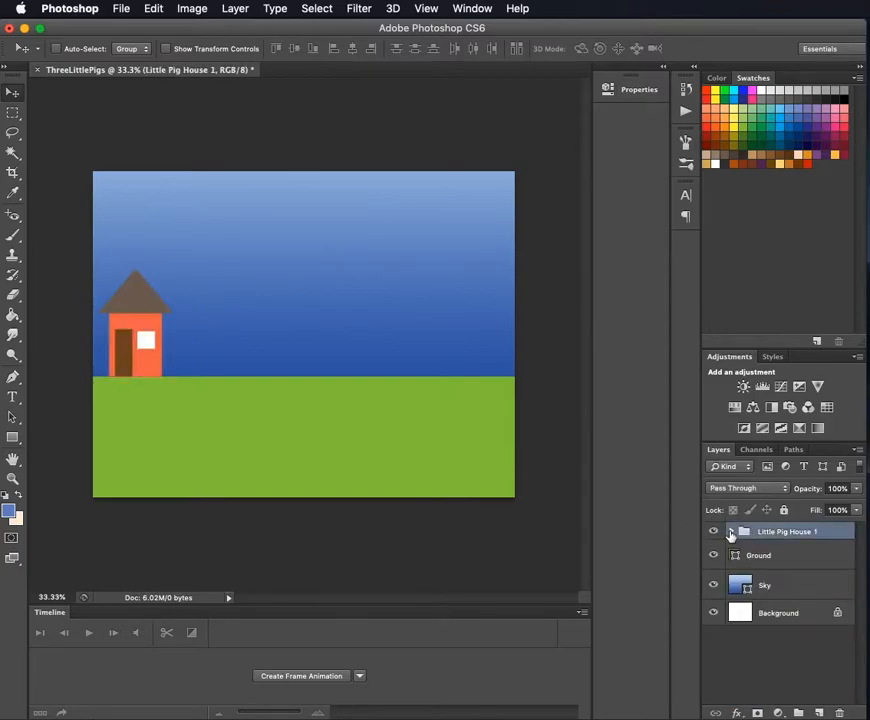
pyautogui.click(732, 533)
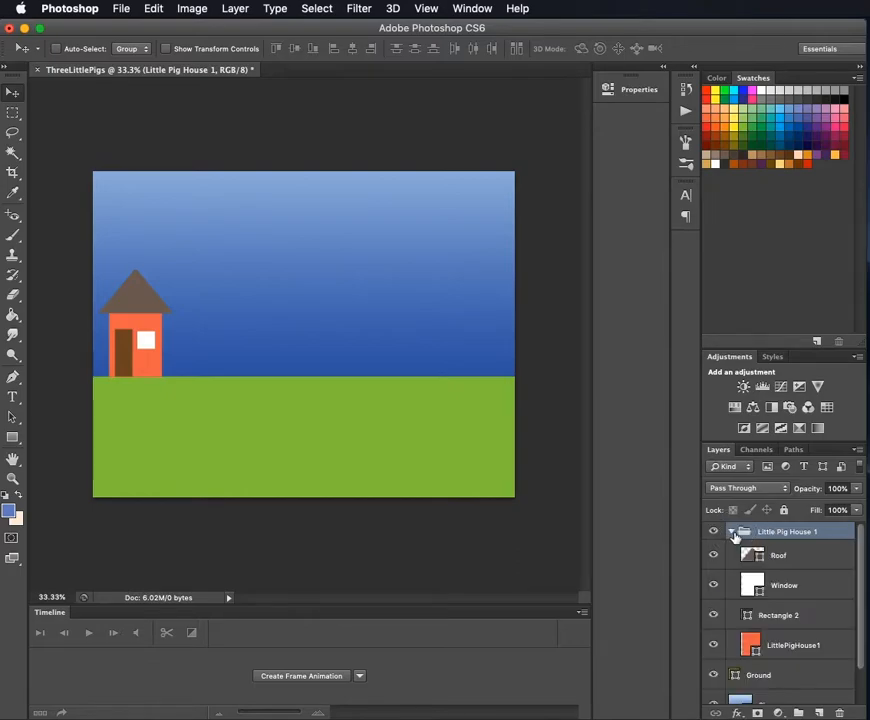
pyautogui.click(732, 533)
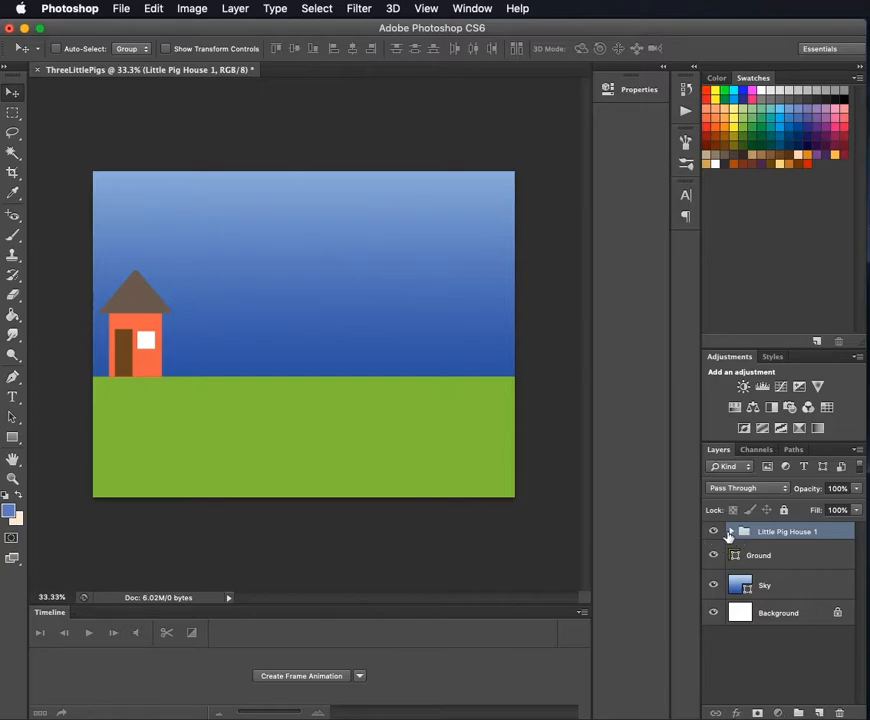
pyautogui.click(732, 533)
pyautogui.click(732, 533)
pyautogui.click(714, 533)
pyautogui.click(715, 533)
pyautogui.click(715, 533)
pyautogui.click(715, 533)
pyautogui.click(715, 533)
pyautogui.click(715, 533)
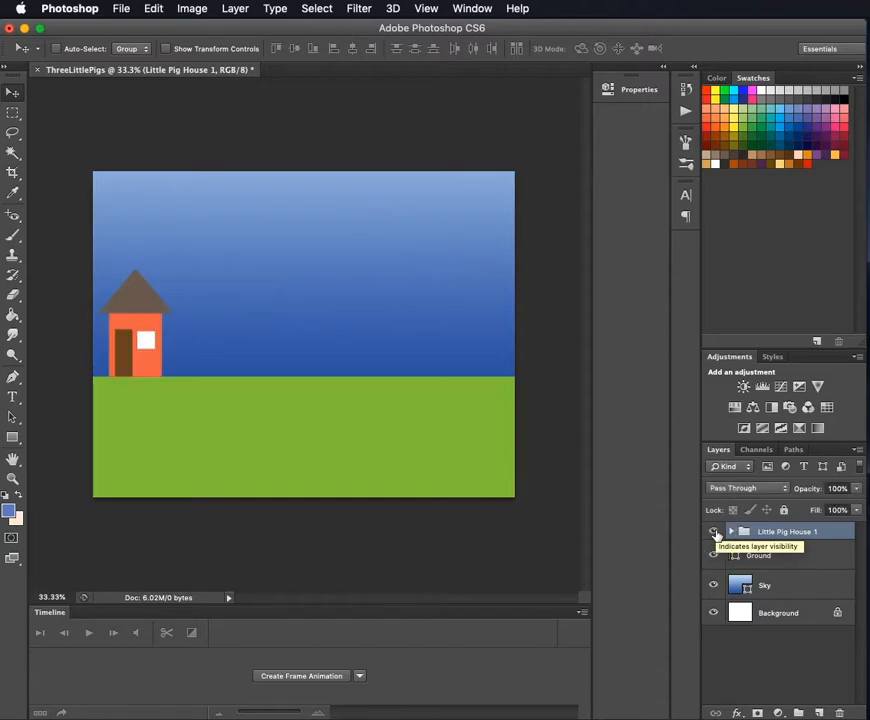
pyautogui.rightClick(773, 535)
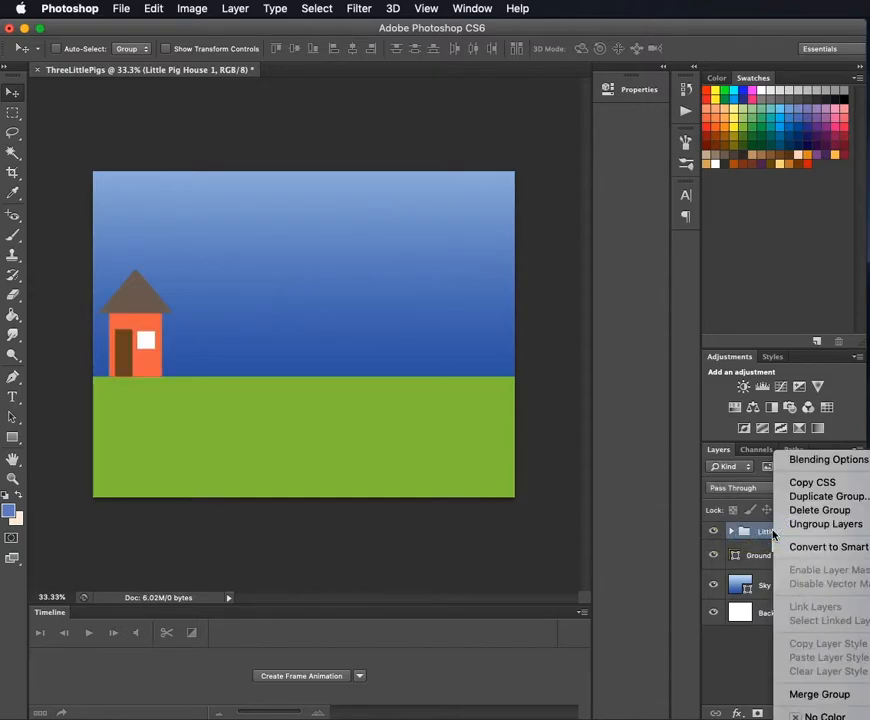
pyautogui.click(772, 536)
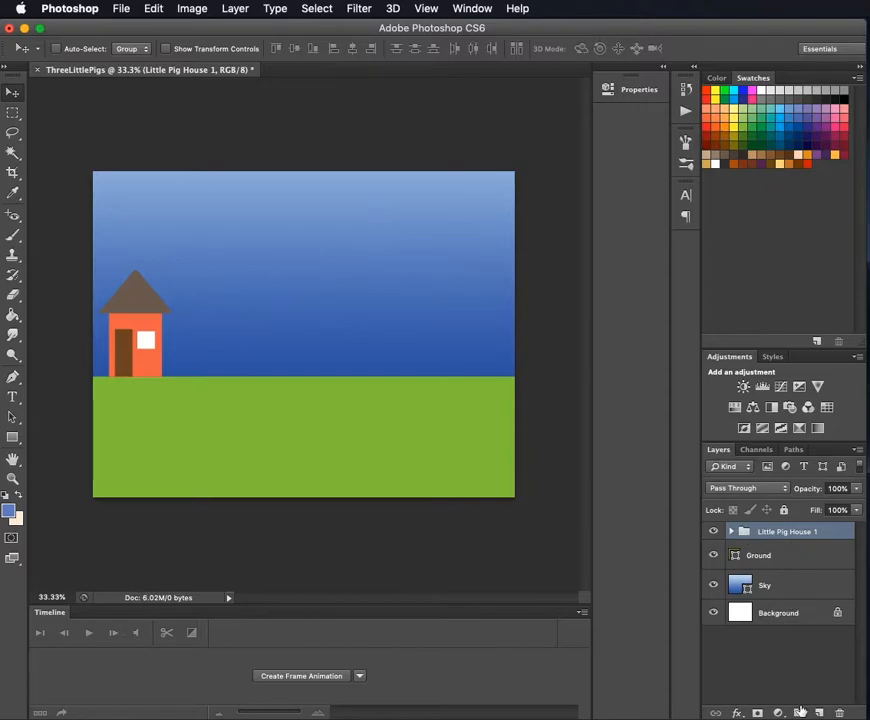
# - Create a new layer group above Little Pig House 1 and name it "Little Pig House 2"
pyautogui.click(799, 712)
pyautogui.doubleClick(773, 532)
pyautogui.write('Litt')
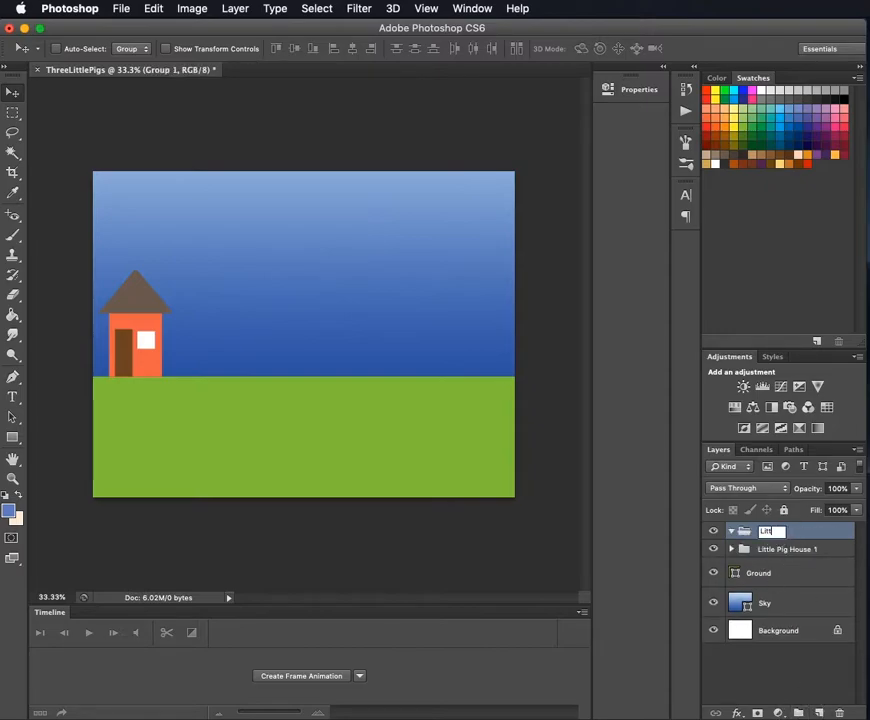
pyautogui.write('le Pig House 2')
pyautogui.press('Return')
# - Duplicate the Roof, Window, Rectangle 2 and LittlePigHouse1 layers of the Little Pig House 1 group within the ThreeLittlePigs document
pyautogui.click(775, 549)
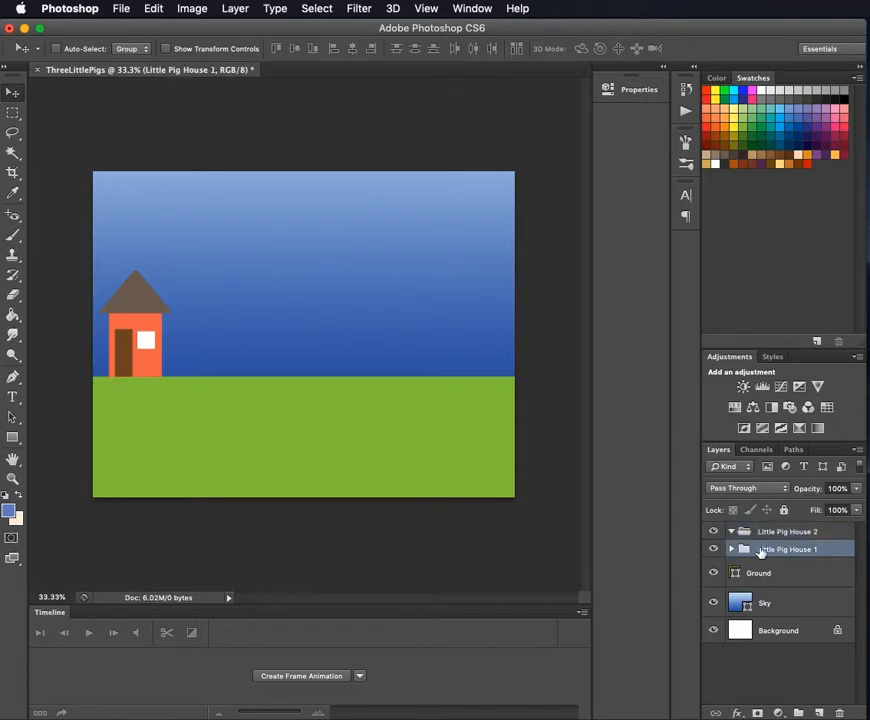
pyautogui.click(731, 549)
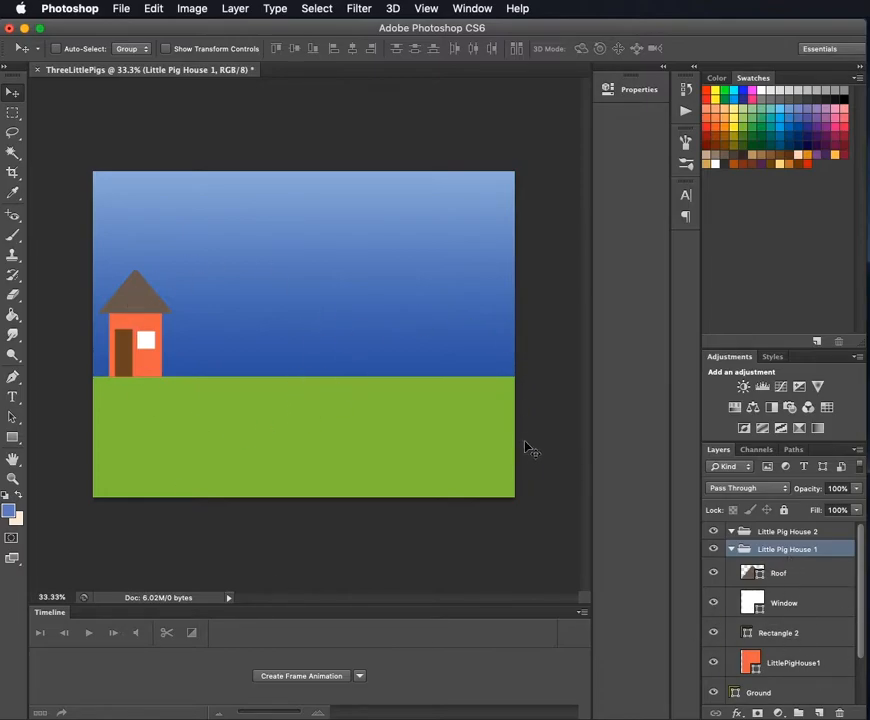
pyautogui.scroll(-1, 784, 670)
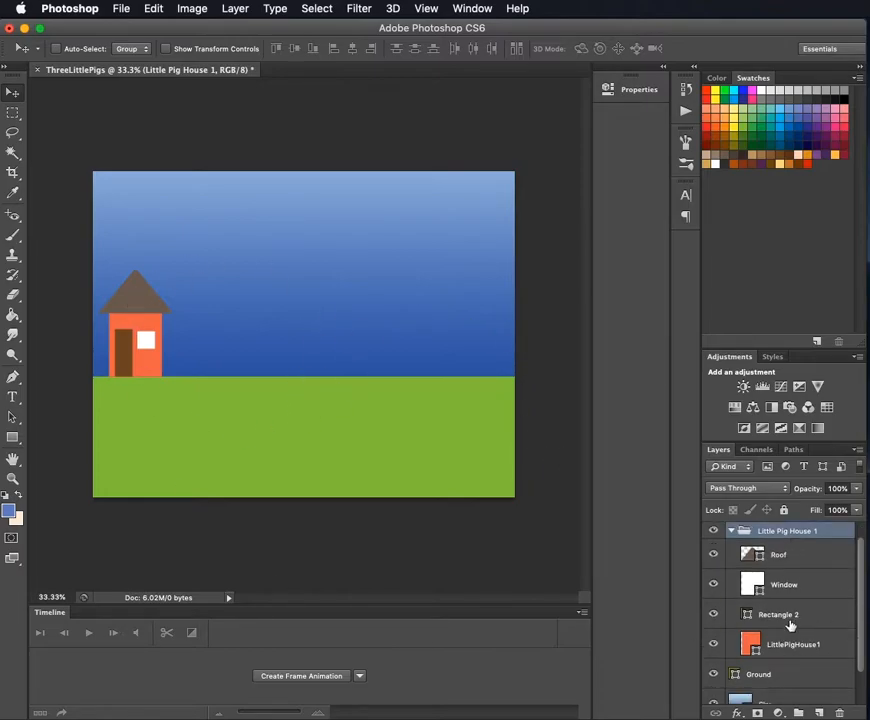
pyautogui.click(788, 648)
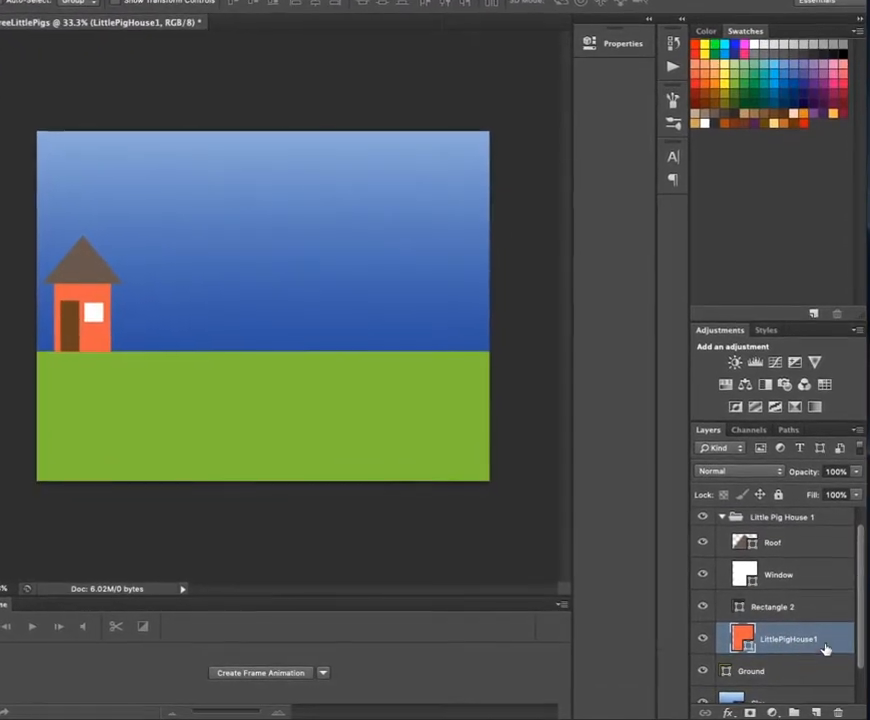
pyautogui.scroll(1, 803, 543)
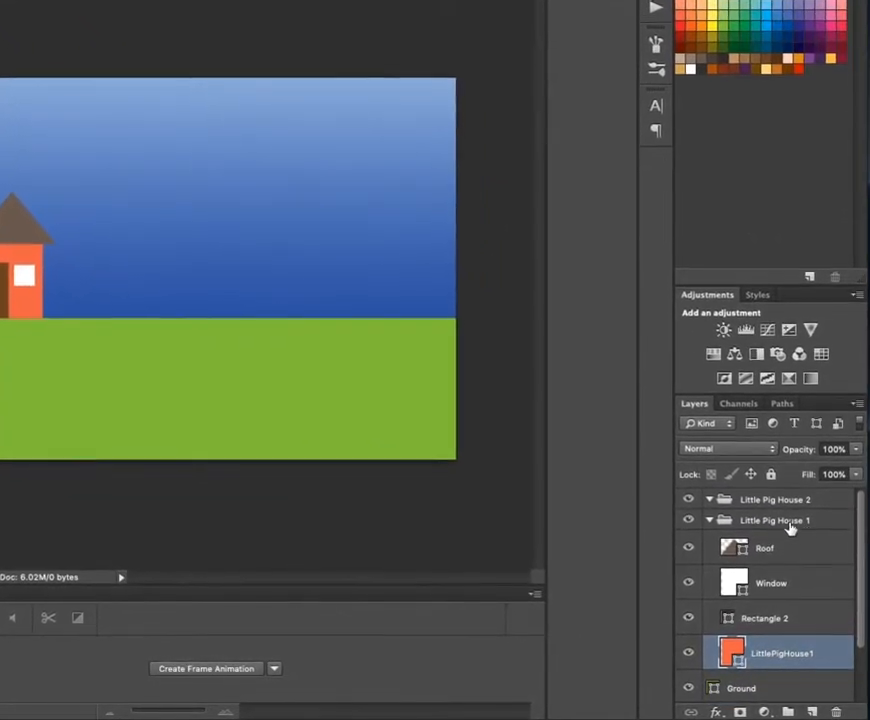
pyautogui.click(709, 520)
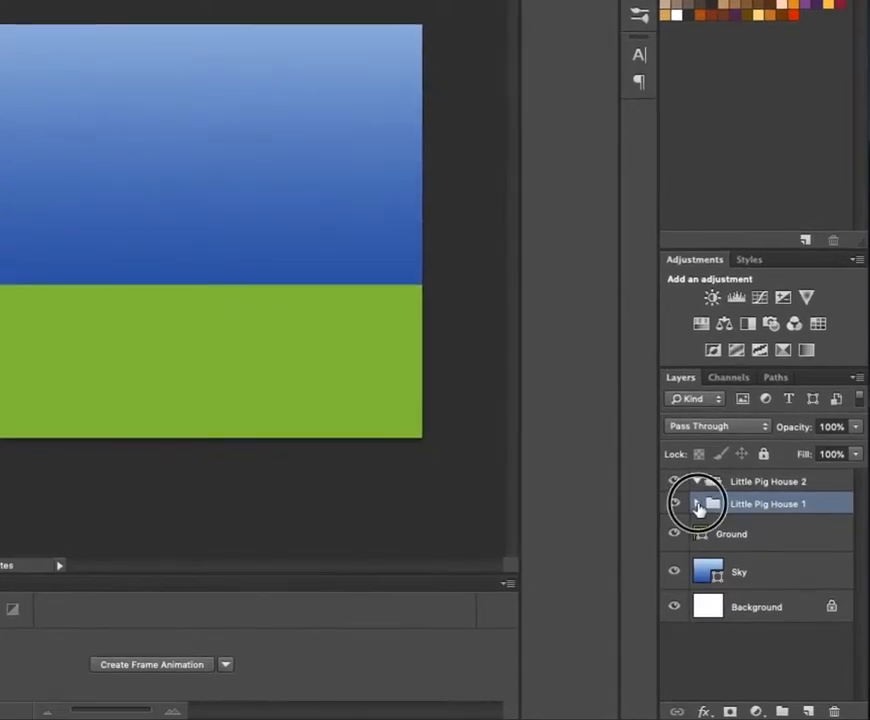
pyautogui.click(698, 506)
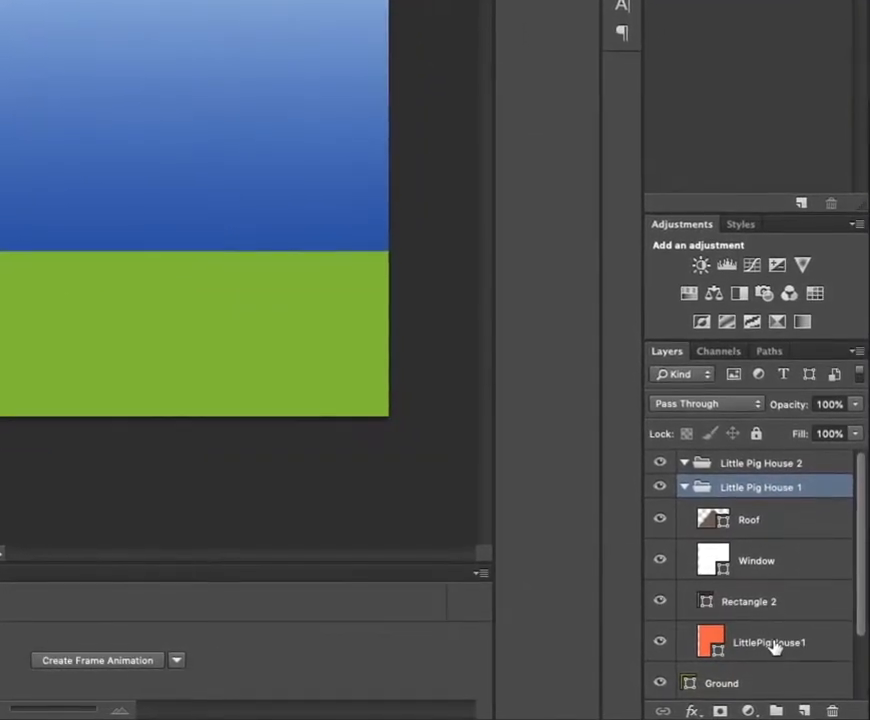
pyautogui.keyDown('shift'); pyautogui.click(775, 645); pyautogui.keyUp('shift')
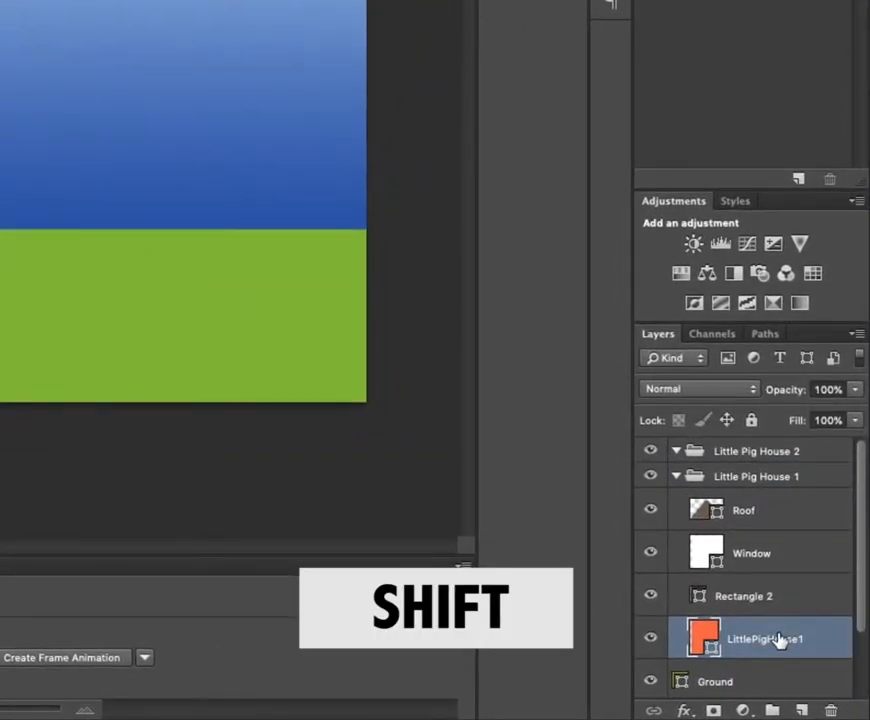
pyautogui.keyDown('shift'); pyautogui.click(759, 513); pyautogui.keyUp('shift')
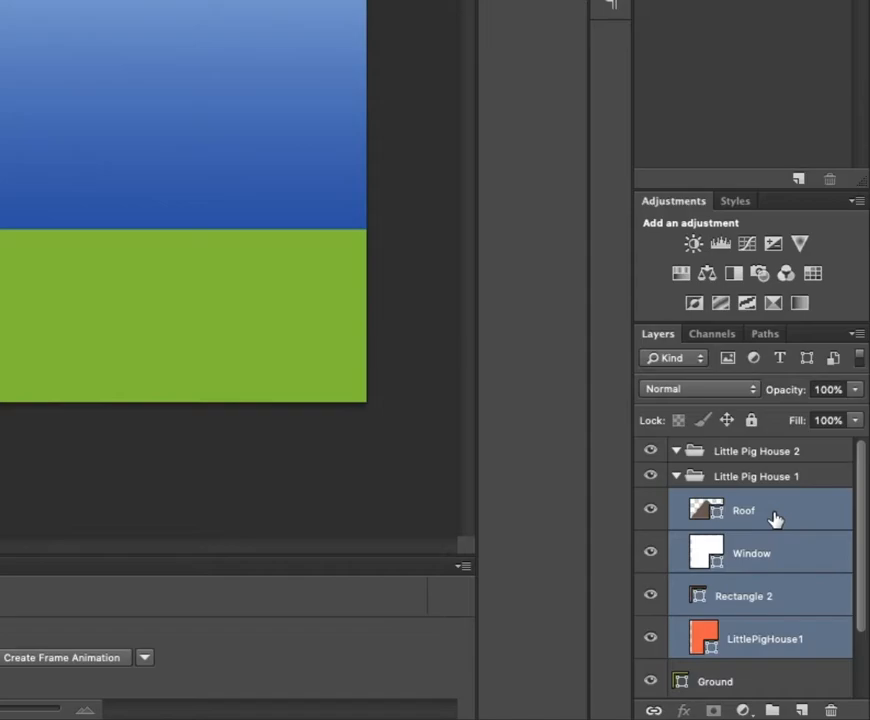
pyautogui.keyDown('ctrl'); pyautogui.rightClick(773, 518); pyautogui.keyUp('ctrl')
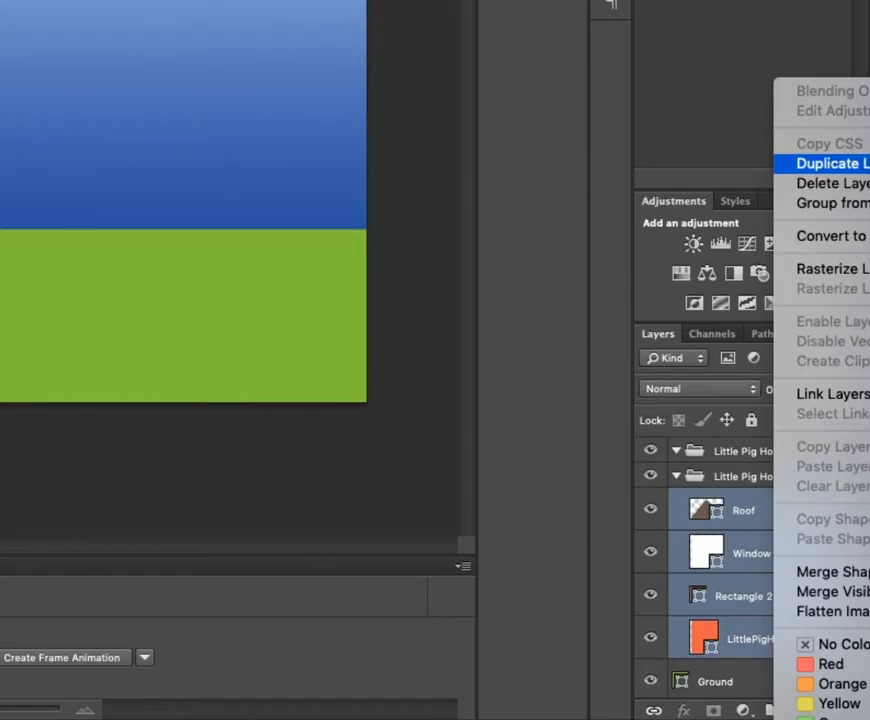
pyautogui.click(840, 163)
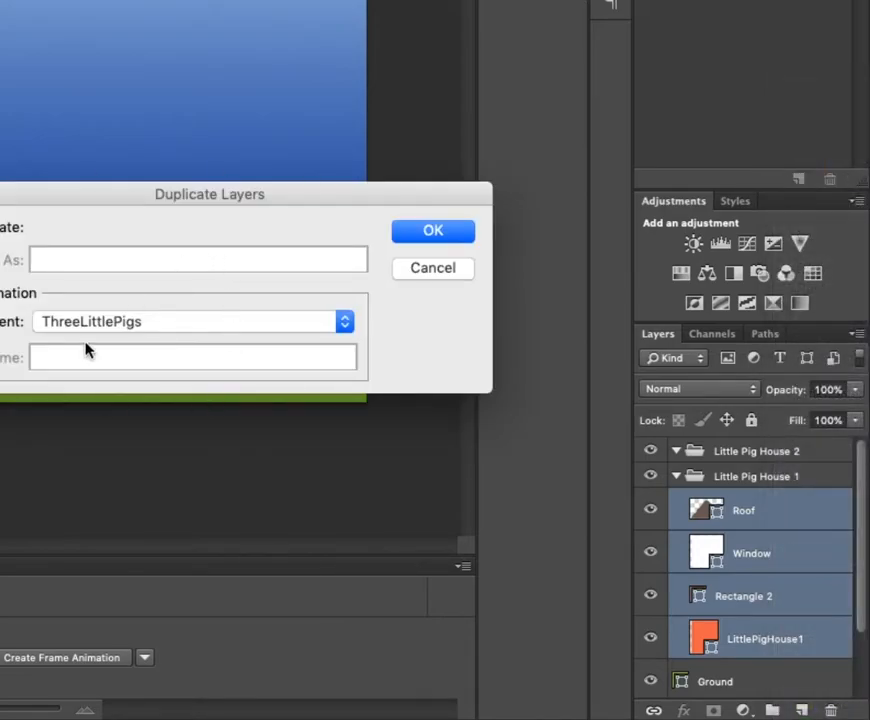
pyautogui.click(434, 236)
pyautogui.scroll(-5, 769, 577)
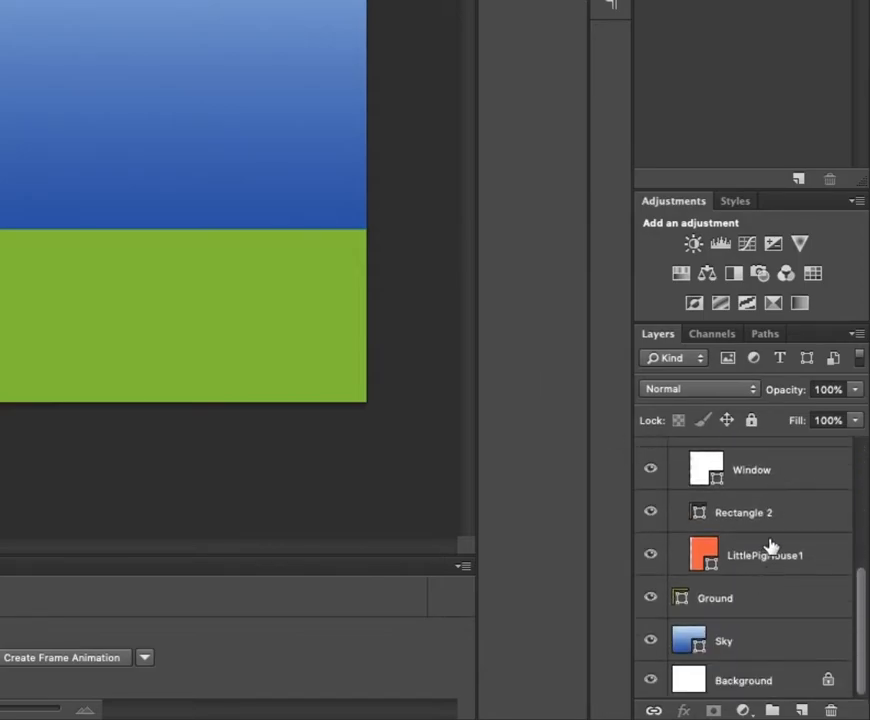
pyautogui.scroll(2, 770, 555)
pyautogui.scroll(3, 769, 579)
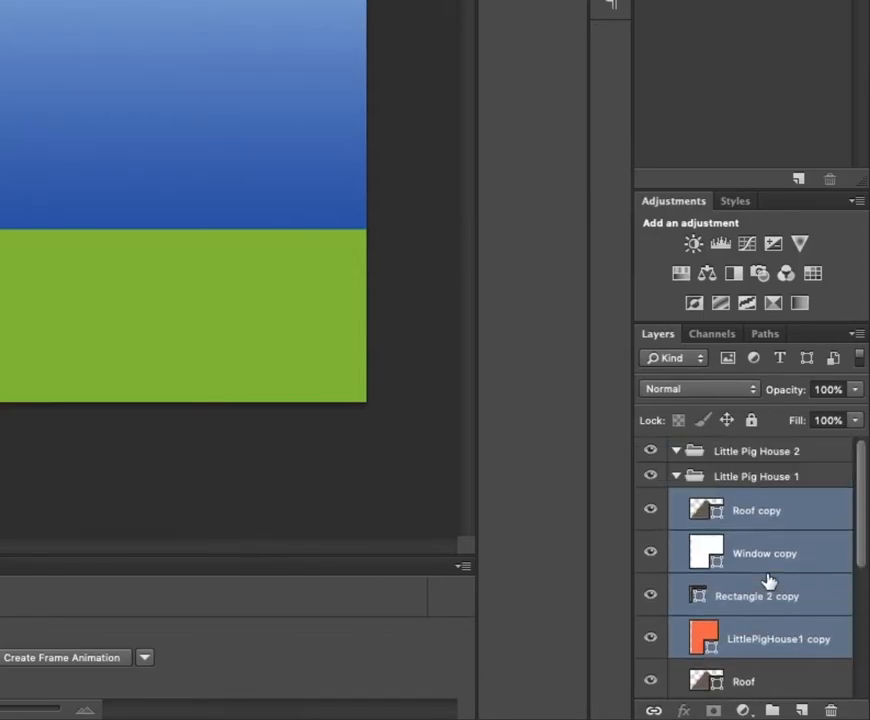
# - Place the four copied house layers in the Little Pig House 2 group and move the copied house to the right of the first house
pyautogui.moveTo(697, 507); pyautogui.dragTo(700, 451)
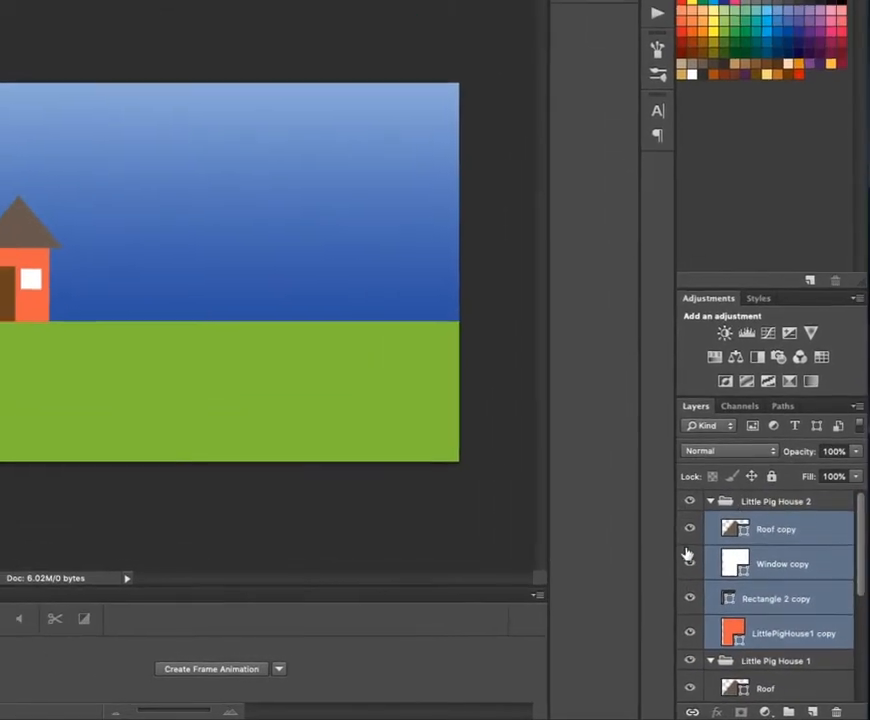
pyautogui.scroll(-2, 749, 664)
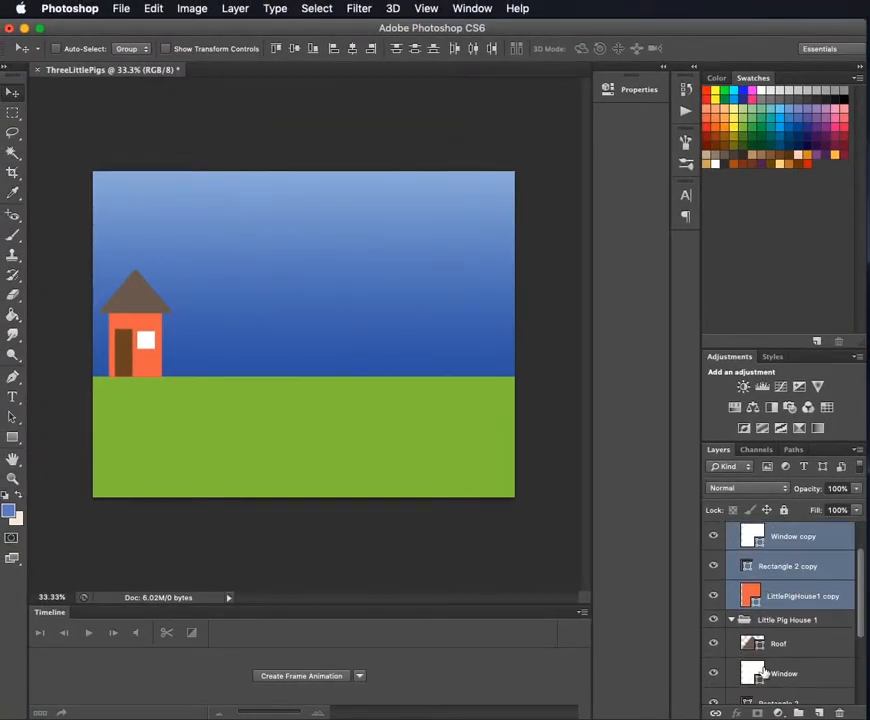
pyautogui.scroll(-2, 764, 676)
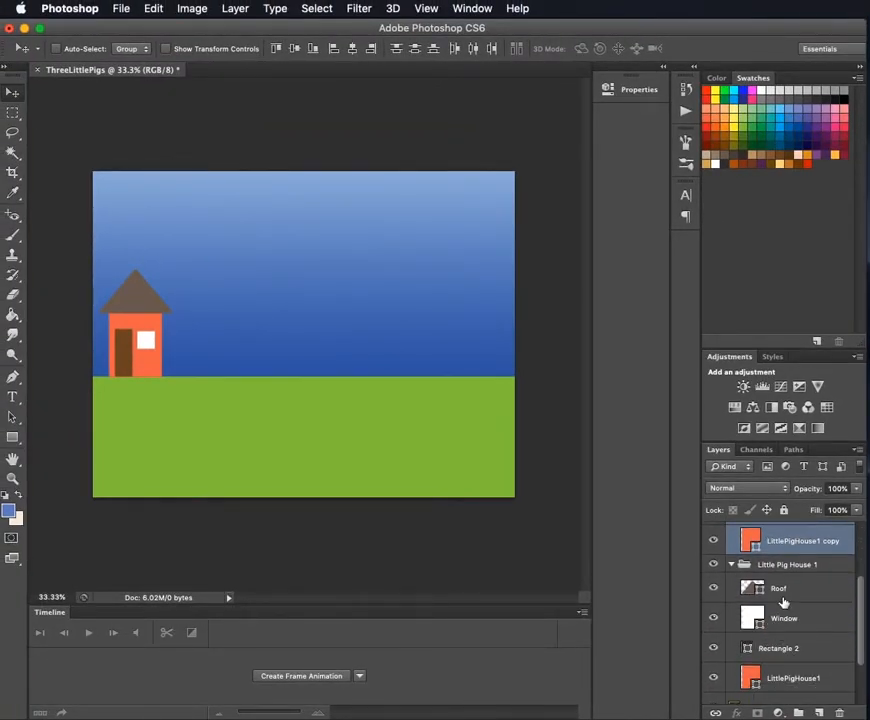
pyautogui.scroll(3, 784, 603)
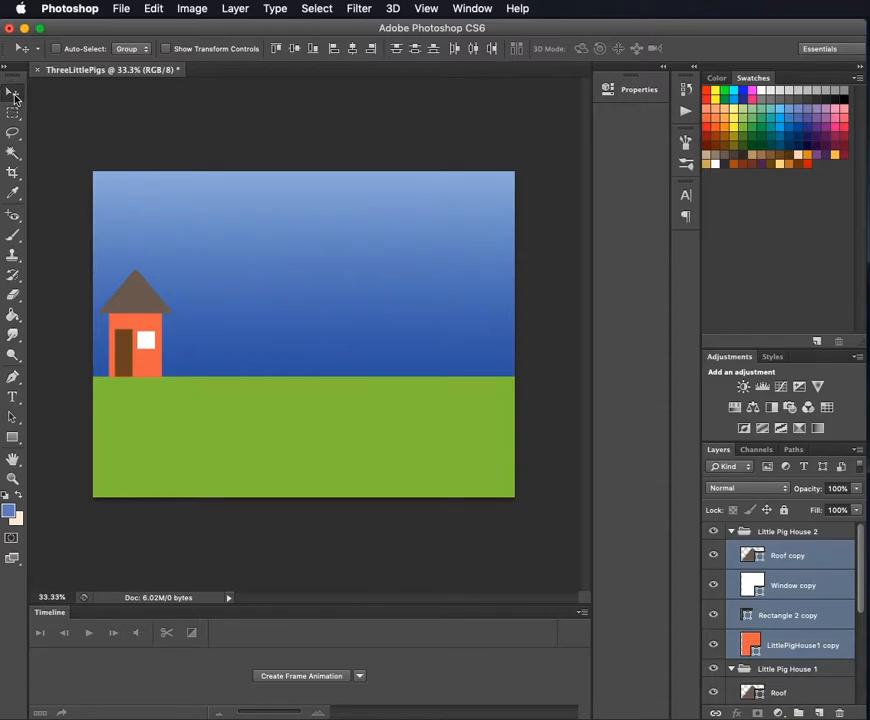
pyautogui.moveTo(144, 342); pyautogui.dragTo(224, 350)
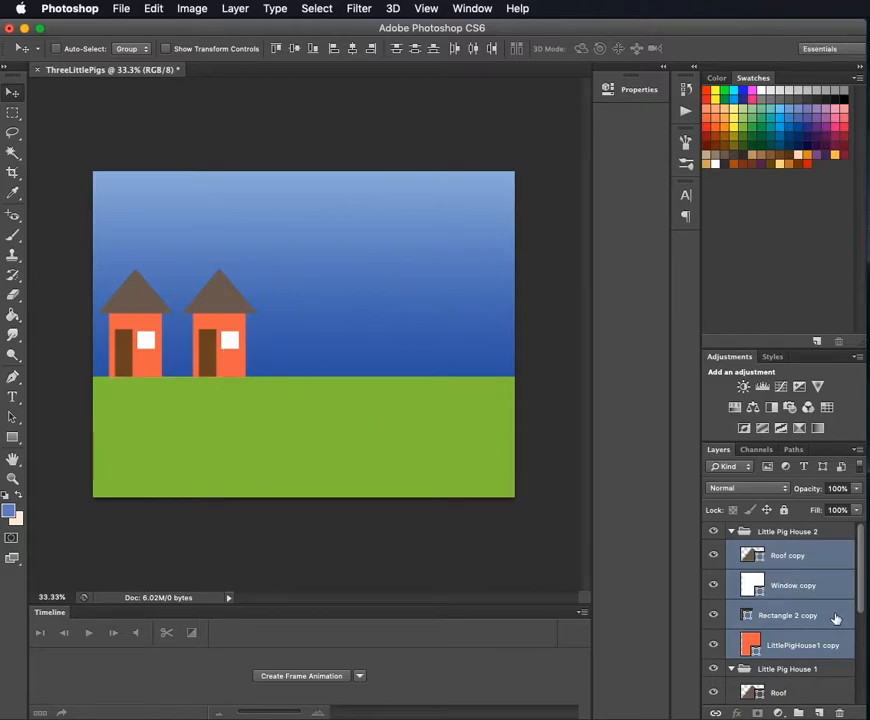
# - Rename the LittlePigHouse1 copy layer "LittlePigHouse2" and shorten the Rectangle 2 copy layer's name to "Rectangle"
pyautogui.doubleClick(826, 646)
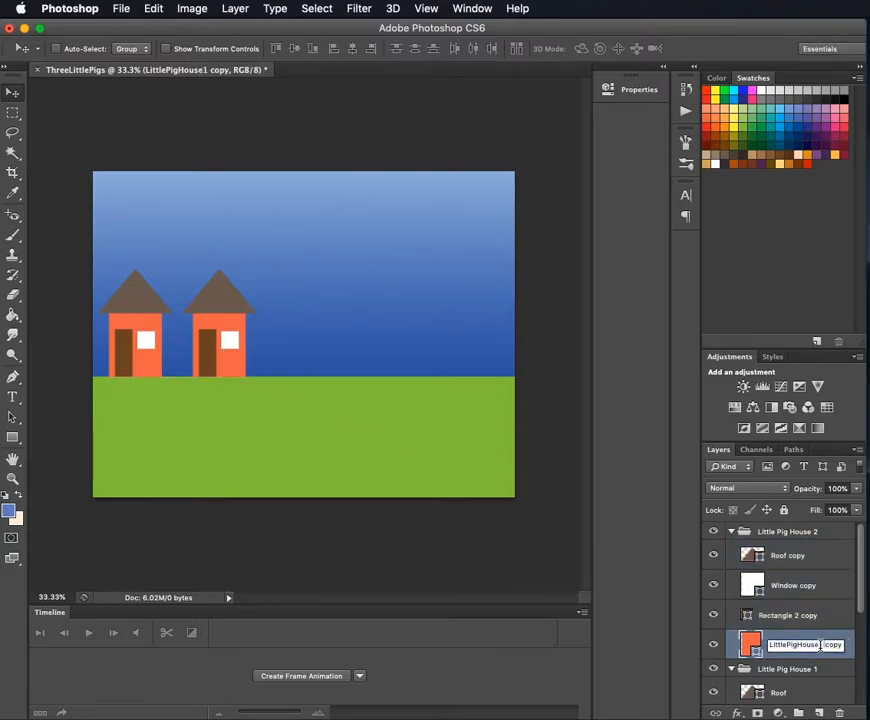
pyautogui.write('LittlePigHouse2')
pyautogui.doubleClick(790, 615)
pyautogui.moveTo(797, 615); pyautogui.dragTo(857, 621)
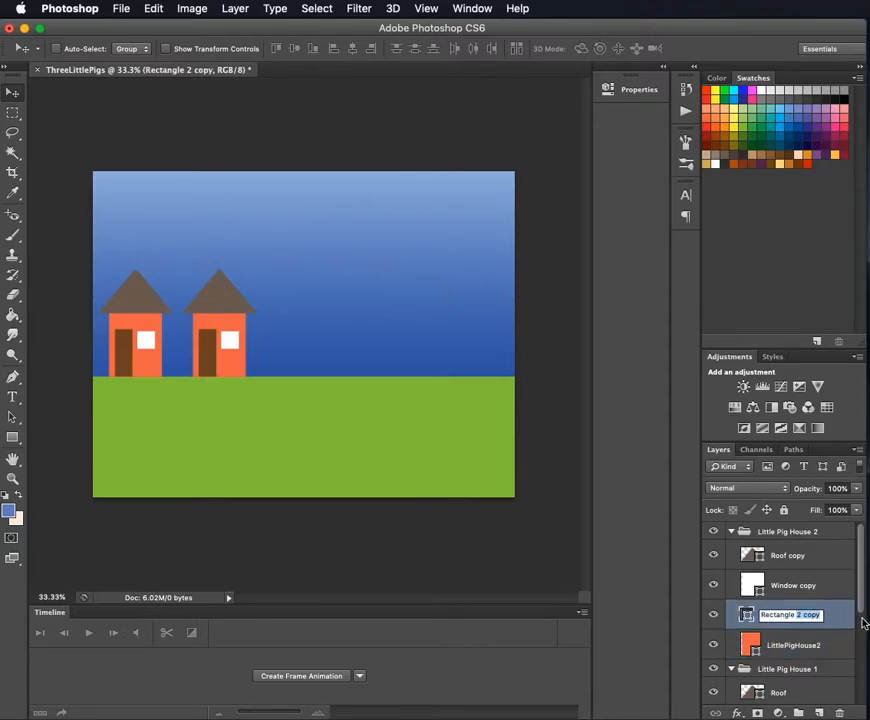
pyautogui.press('BackSpace')
# - Rename the Window copy layer "Window" and the Roof copy layer "Roof" in the Little Pig House 2 group
pyautogui.doubleClick(797, 585)
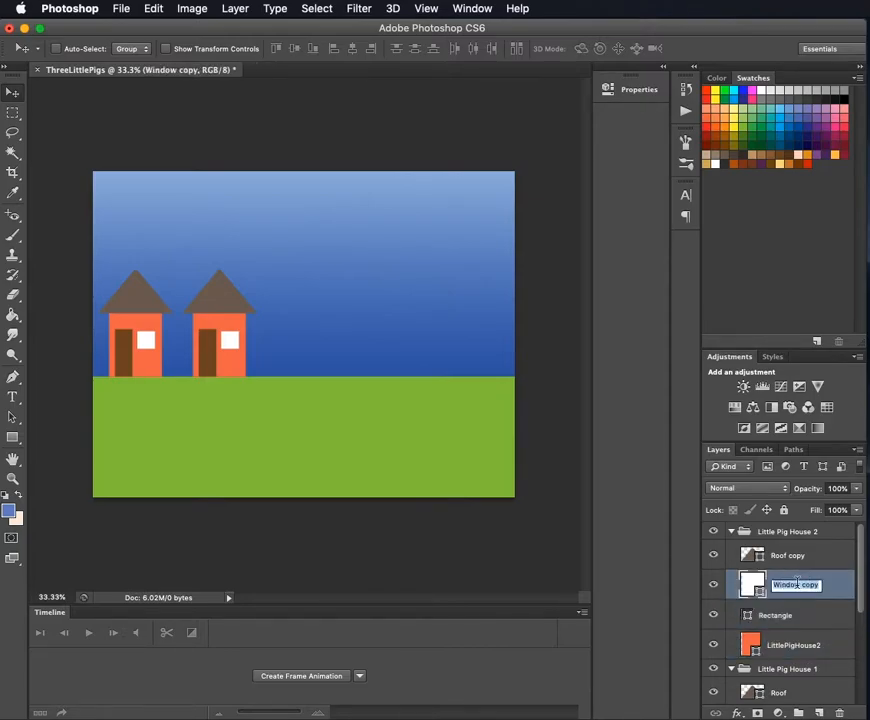
pyautogui.moveTo(799, 585); pyautogui.dragTo(855, 594)
pyautogui.press('BackSpace')
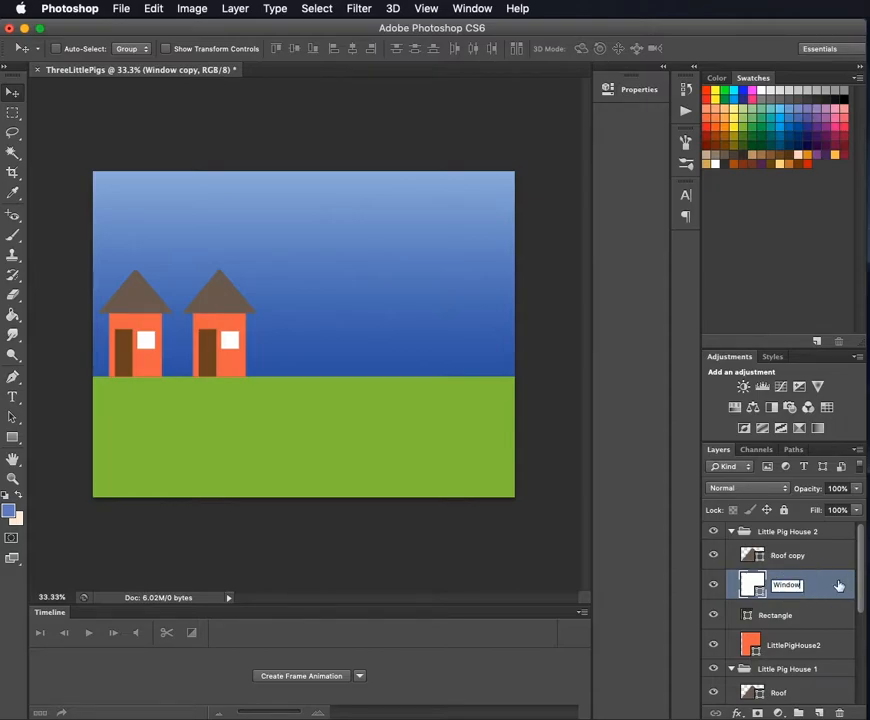
pyautogui.doubleClick(797, 556)
pyautogui.moveTo(790, 556); pyautogui.dragTo(854, 565)
pyautogui.press('BackSpace')
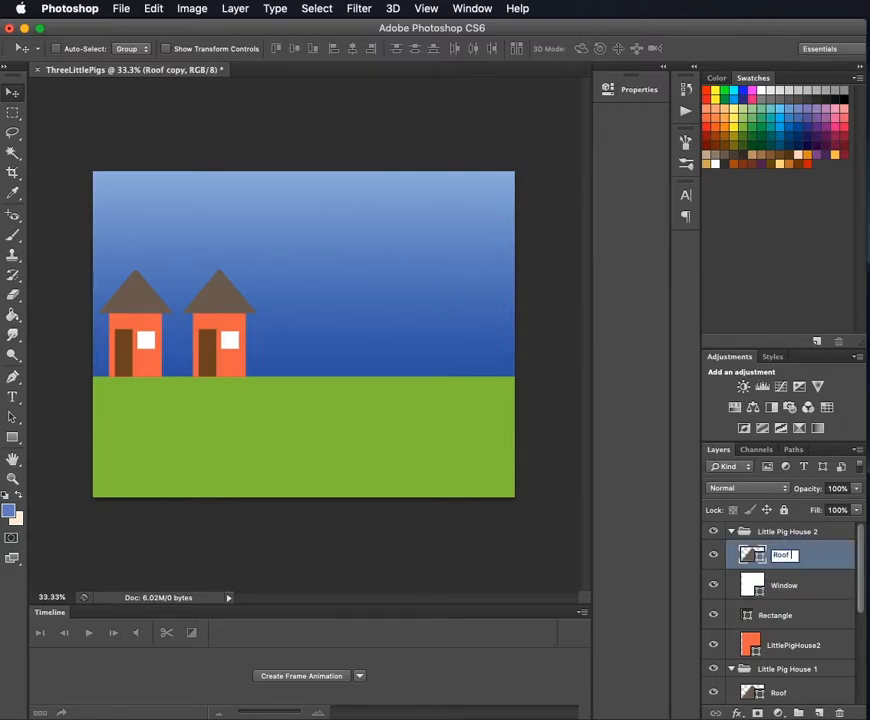
pyautogui.press('Return')
# - Change the fill of the LittlePigHouse2 shape to dark purple
pyautogui.click(790, 646)
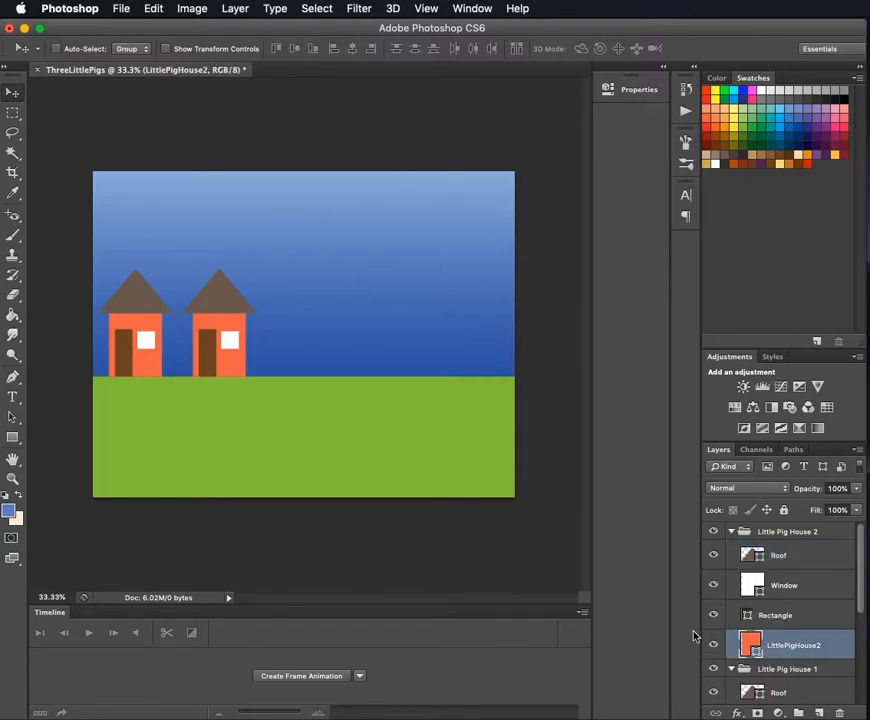
pyautogui.click(13, 437)
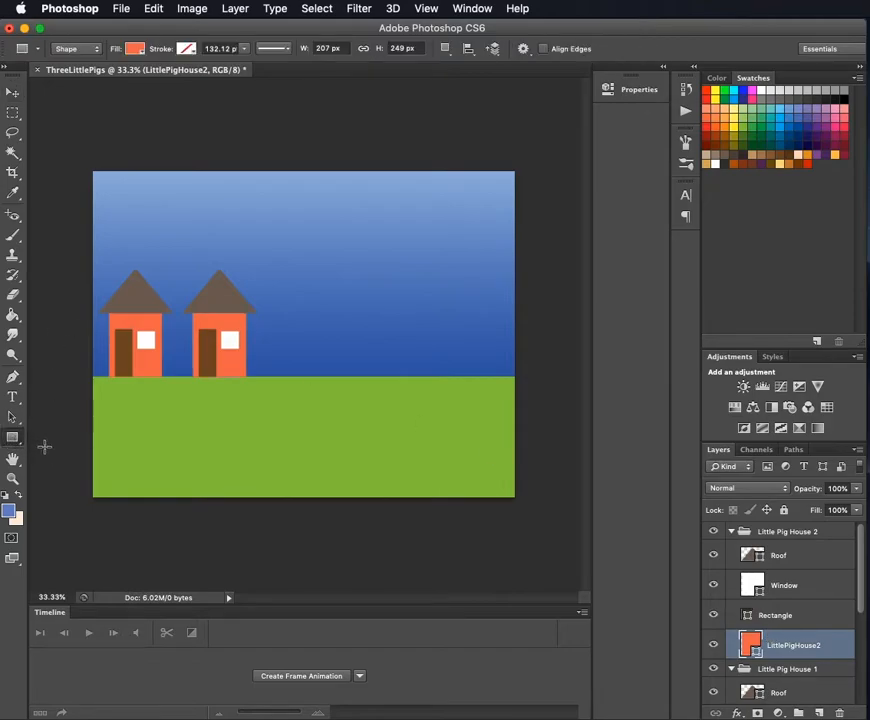
pyautogui.click(135, 49)
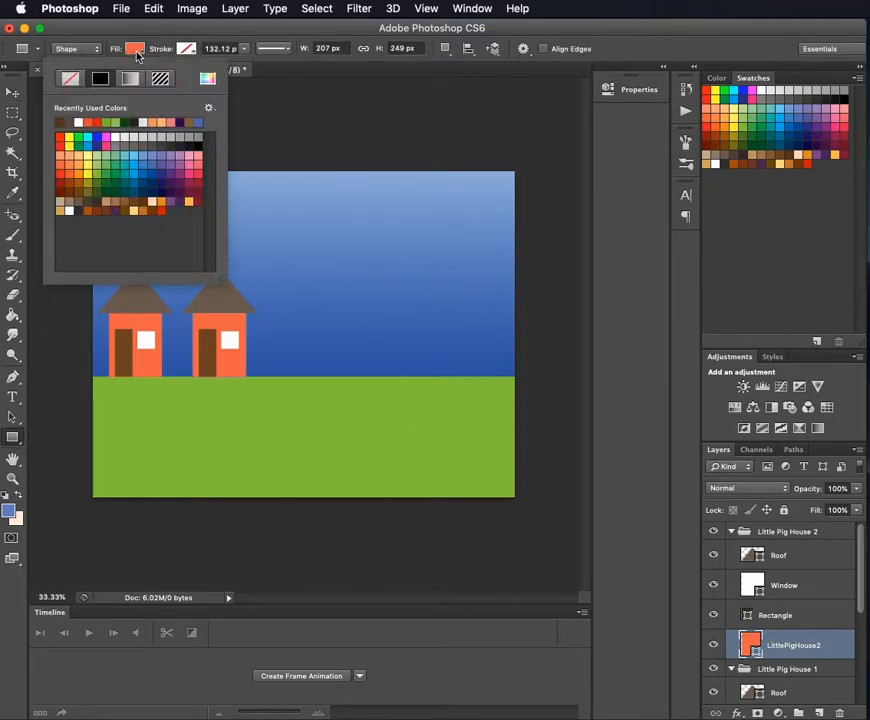
pyautogui.click(184, 169)
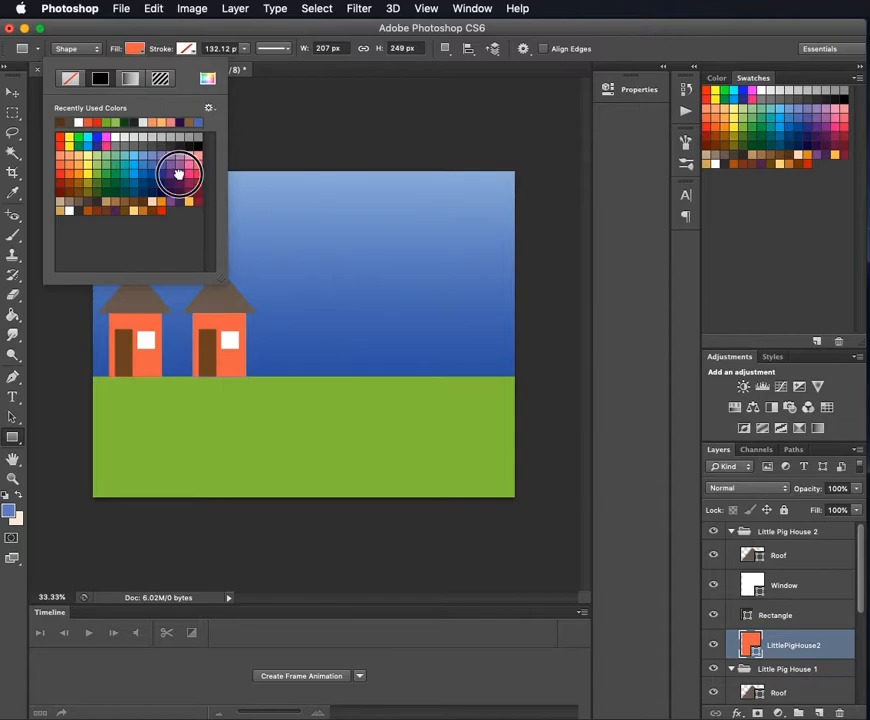
pyautogui.click(166, 188)
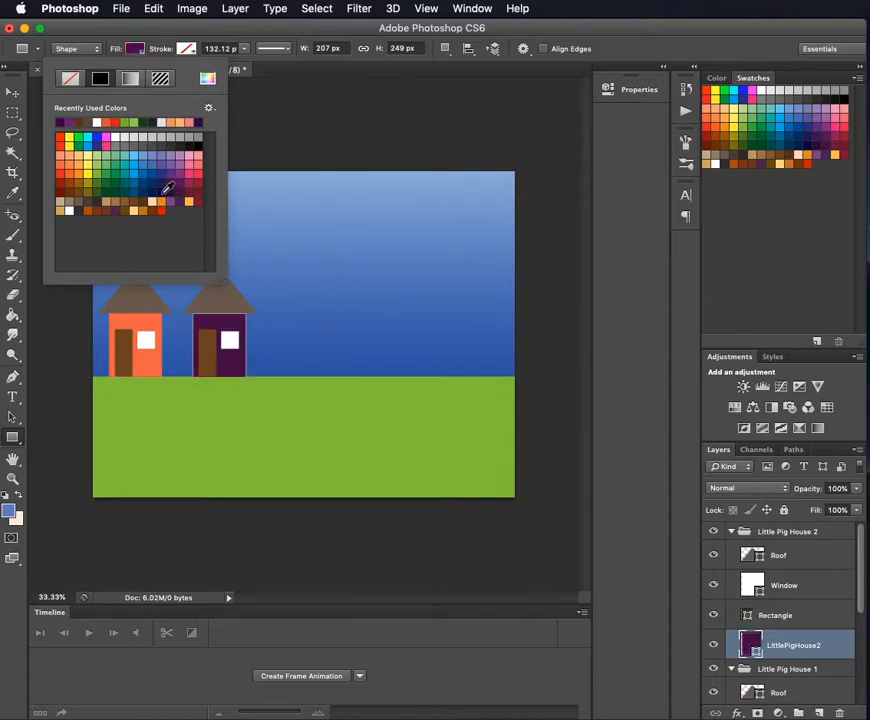
pyautogui.click(350, 27)
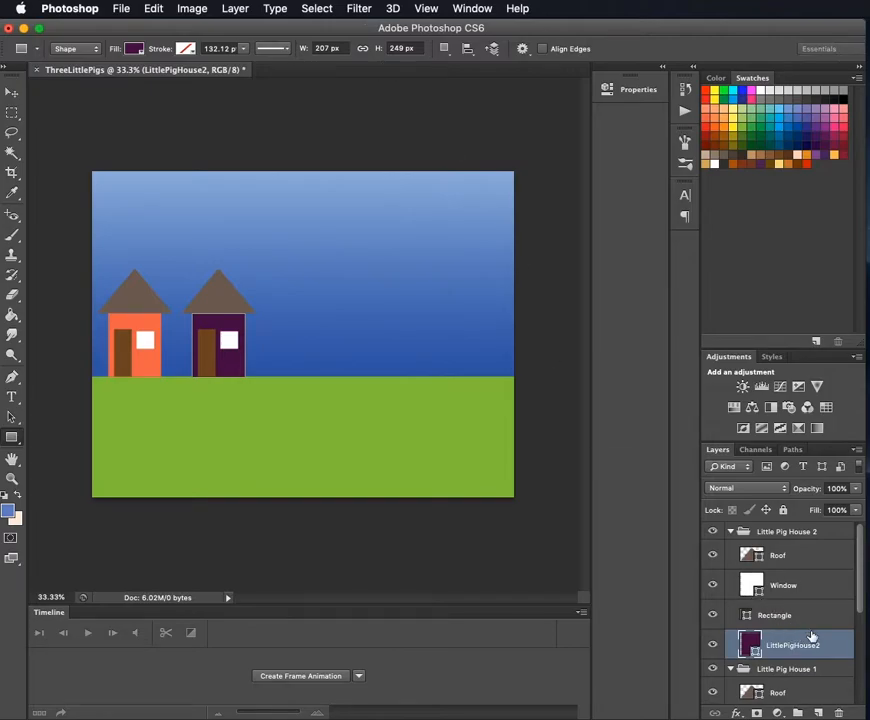
# - Change the fill of the second house's door, the Rectangle layer, to orange
pyautogui.click(775, 615)
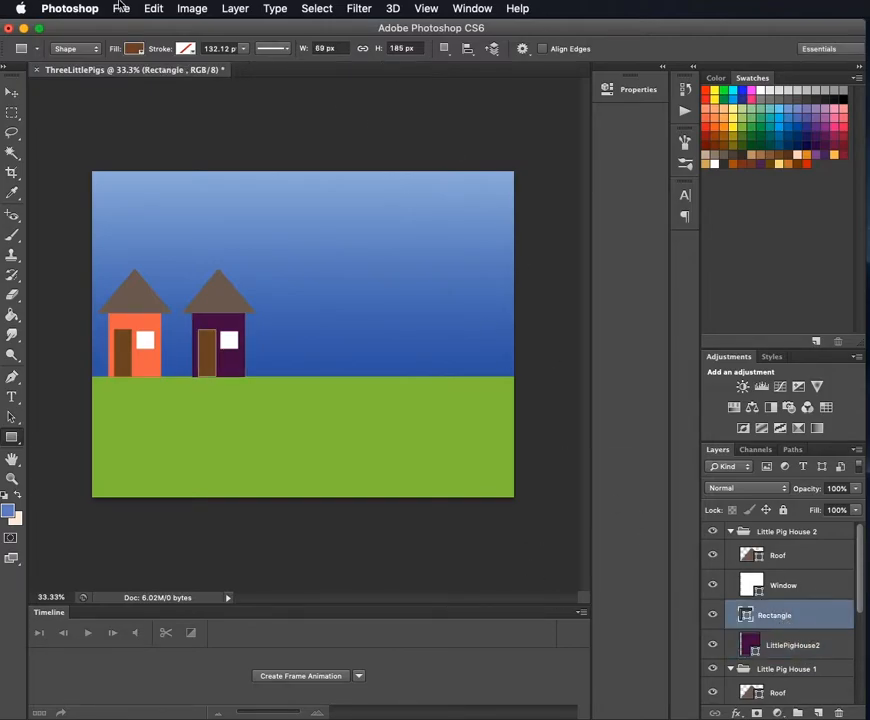
pyautogui.click(135, 49)
pyautogui.click(159, 197)
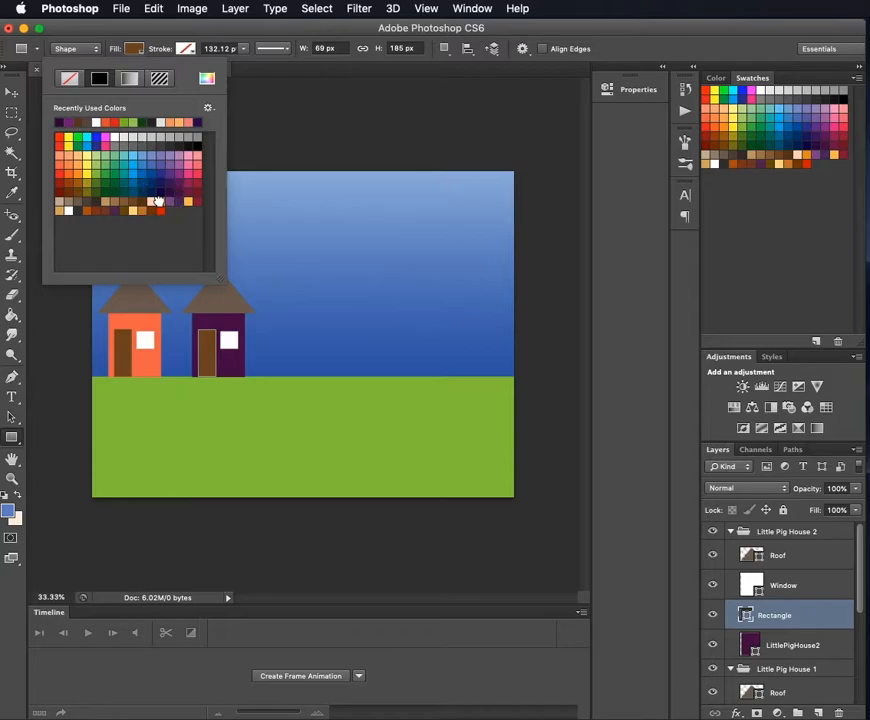
pyautogui.click(610, 22)
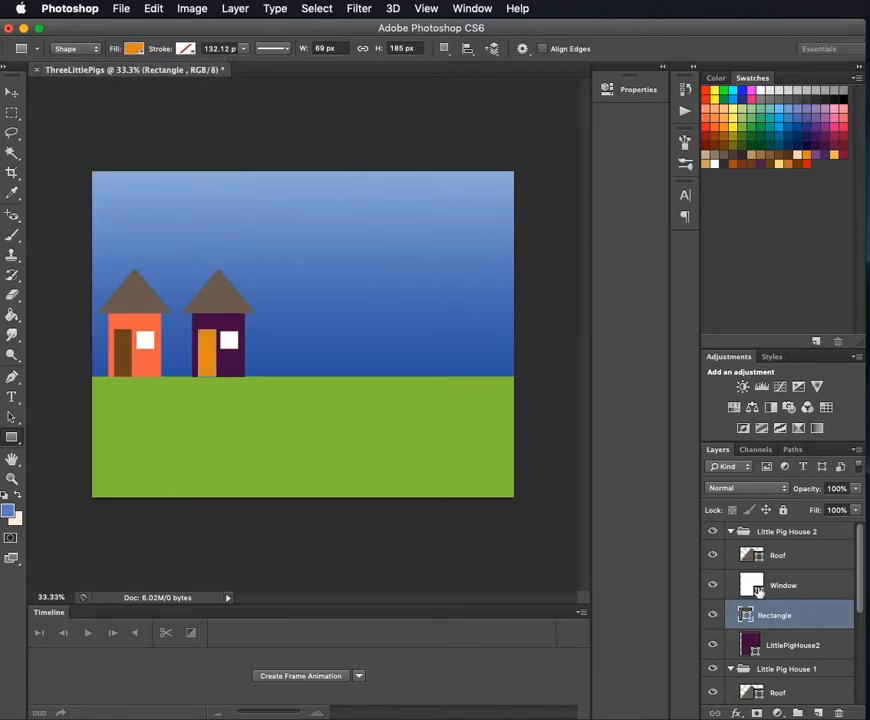
# - Change the fill of the second house's Roof shape to a very dark brown
pyautogui.click(812, 553)
pyautogui.click(134, 49)
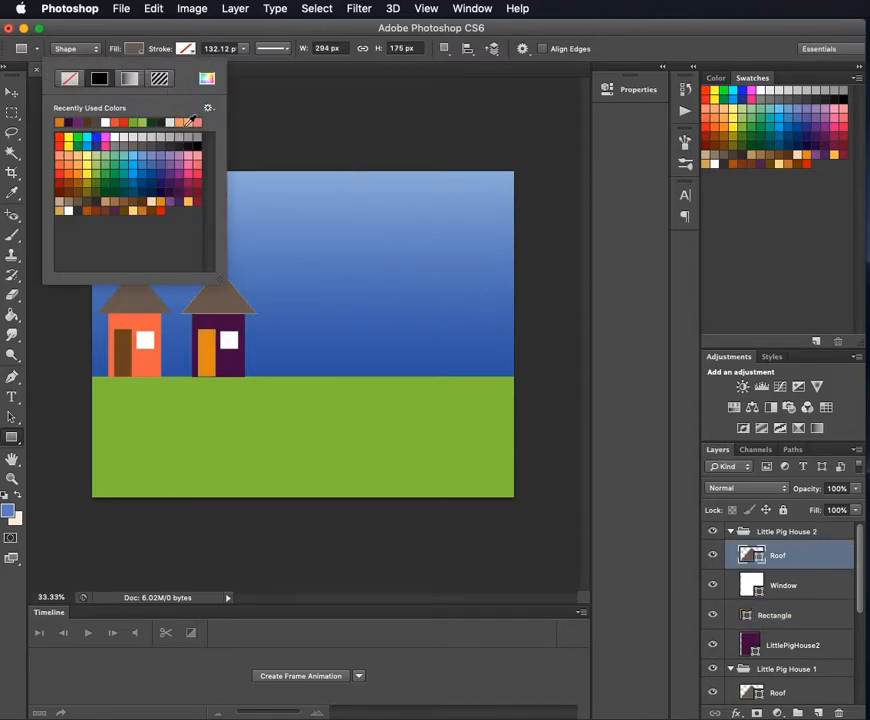
pyautogui.click(101, 196)
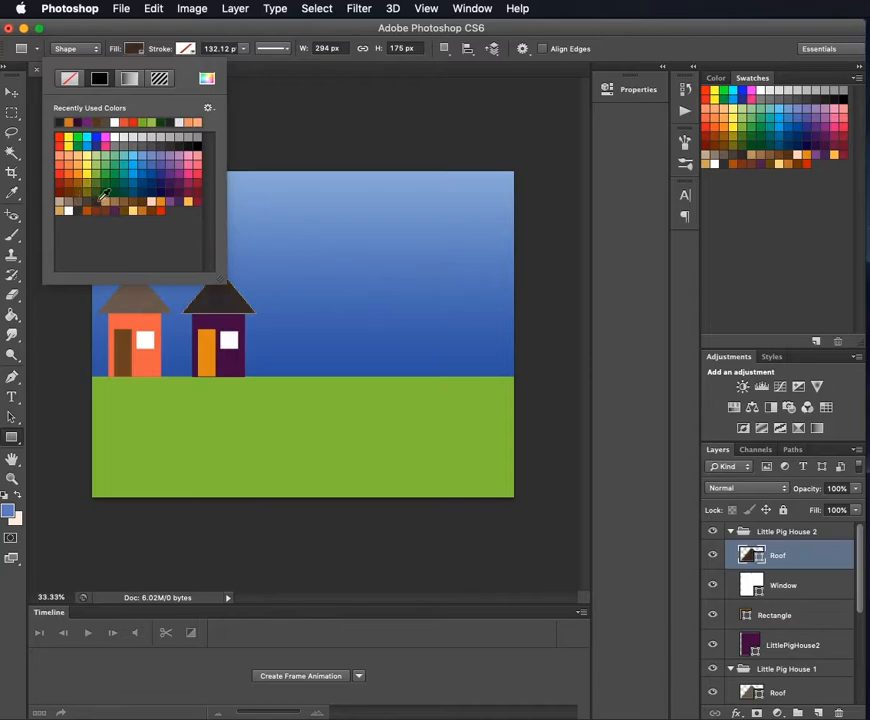
pyautogui.click(556, 24)
# - Switch to the Move tool and collapse the Little Pig House 2 and Little Pig House 1 groups
pyautogui.click(11, 93)
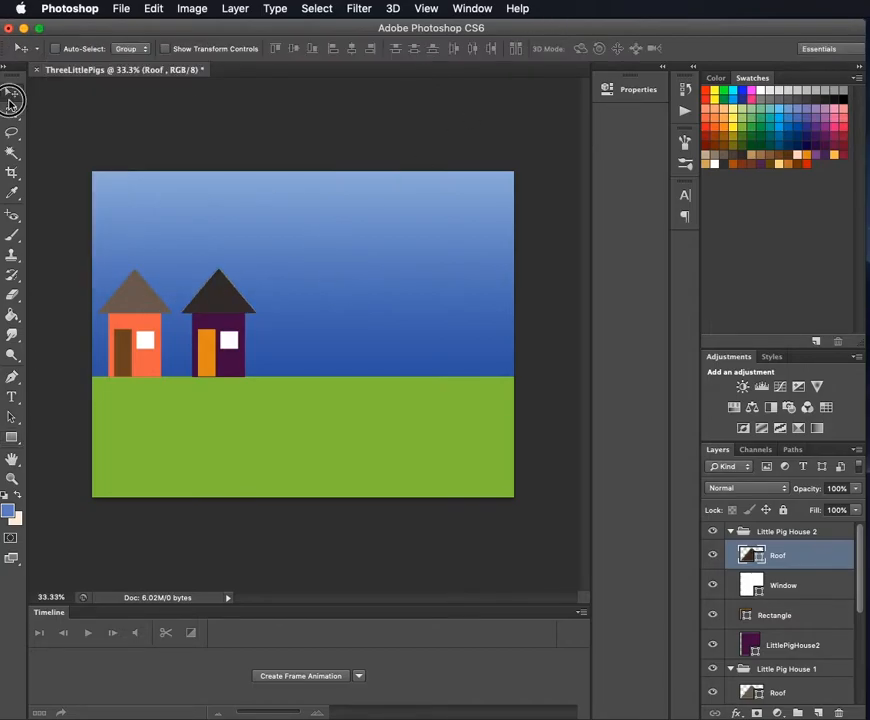
pyautogui.click(731, 533)
pyautogui.click(838, 533)
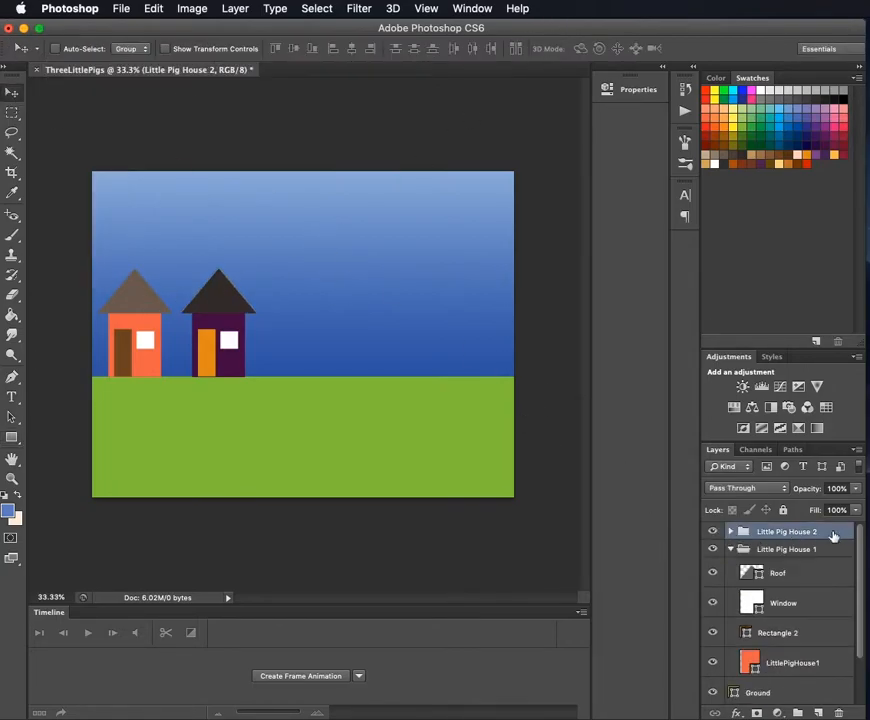
pyautogui.click(731, 549)
pyautogui.click(765, 549)
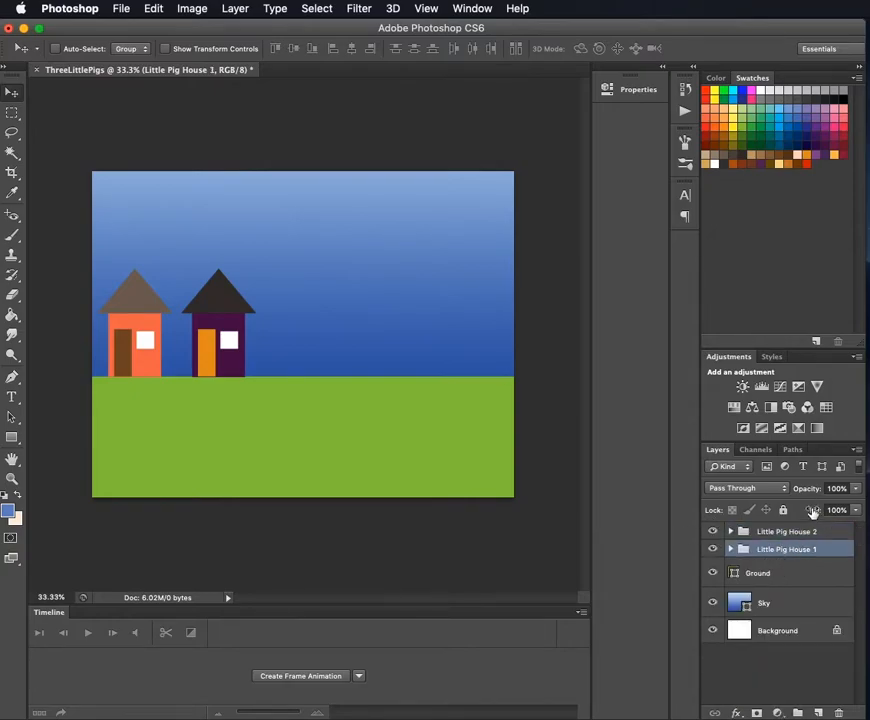
# - Examine the Little Pig House 1 group's layers, collapse it again and select the Little Pig House 2 group
pyautogui.click(800, 533)
pyautogui.click(731, 549)
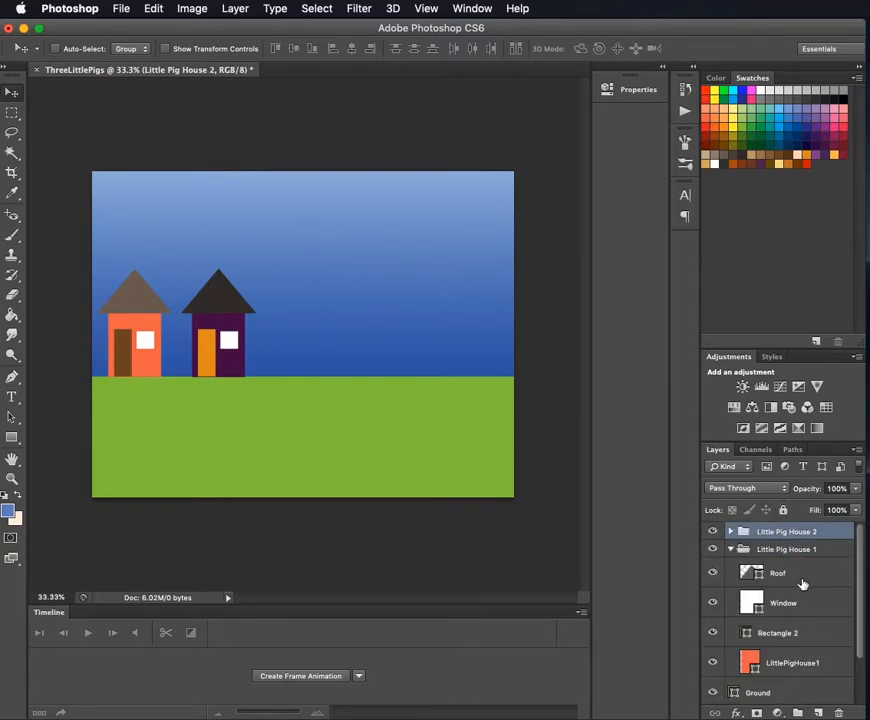
pyautogui.click(785, 574)
pyautogui.keyDown('shift'); pyautogui.click(785, 664); pyautogui.keyUp('shift')
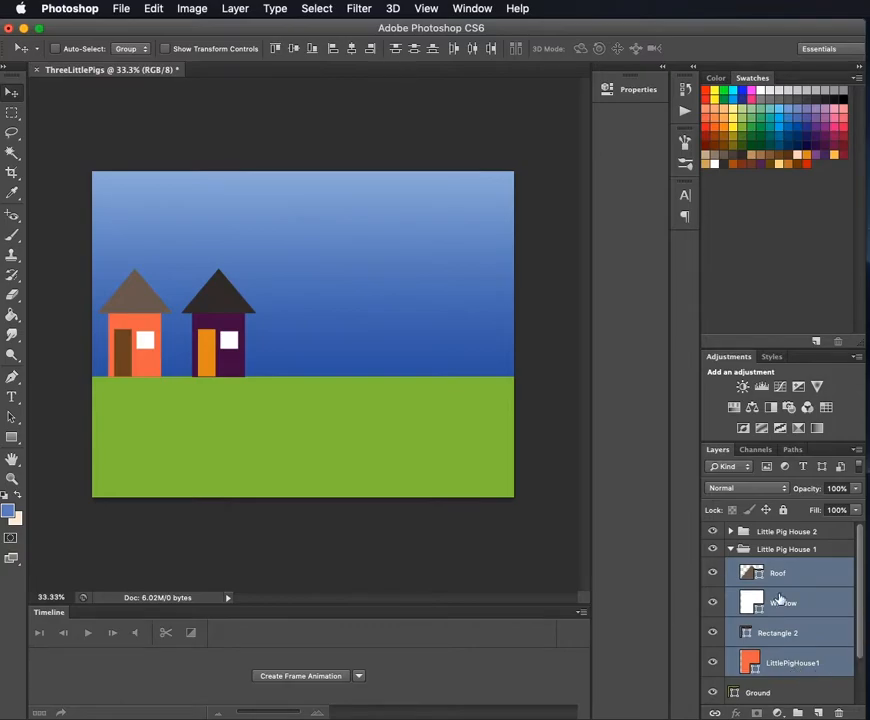
pyautogui.click(732, 549)
pyautogui.click(784, 533)
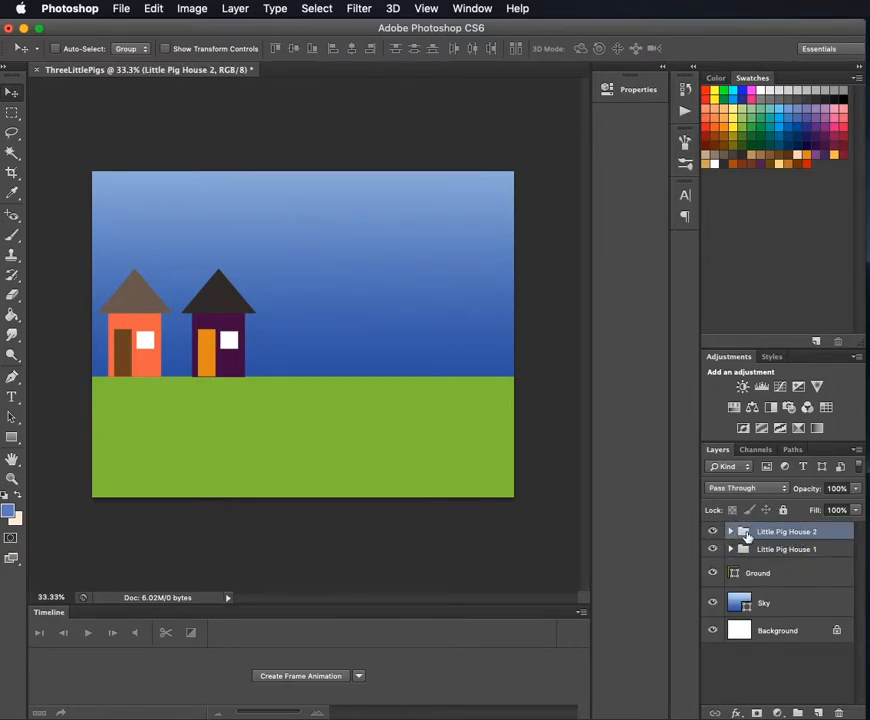
# - Try moving the second house through its Little Pig House 2 group, check the group's layers, and undo the move
pyautogui.moveTo(230, 356); pyautogui.dragTo(214, 326)
pyautogui.click(729, 531)
pyautogui.click(780, 556)
pyautogui.keyDown('shift'); pyautogui.click(815, 640); pyautogui.keyUp('shift')
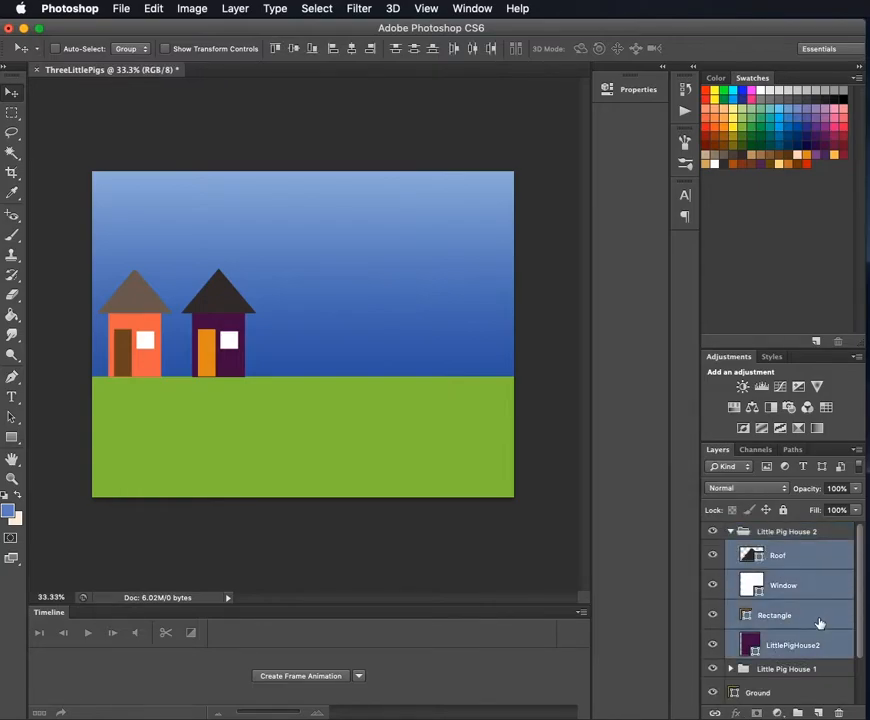
pyautogui.click(730, 531)
pyautogui.click(796, 534)
pyautogui.moveTo(243, 345); pyautogui.dragTo(285, 343)
pyautogui.press('super+z')
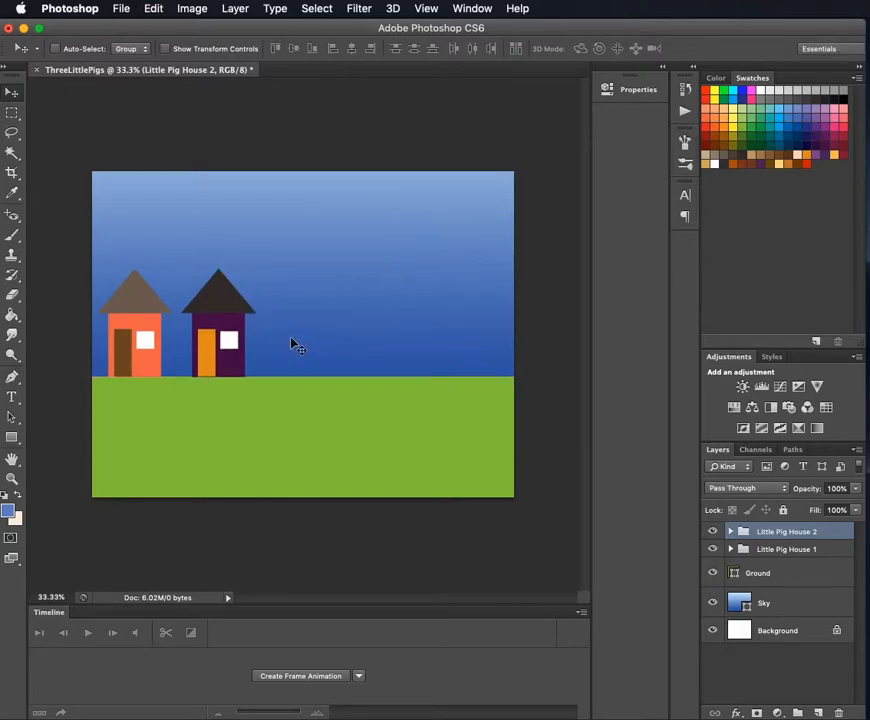
pyautogui.click(818, 711)
pyautogui.doubleClick(765, 535)
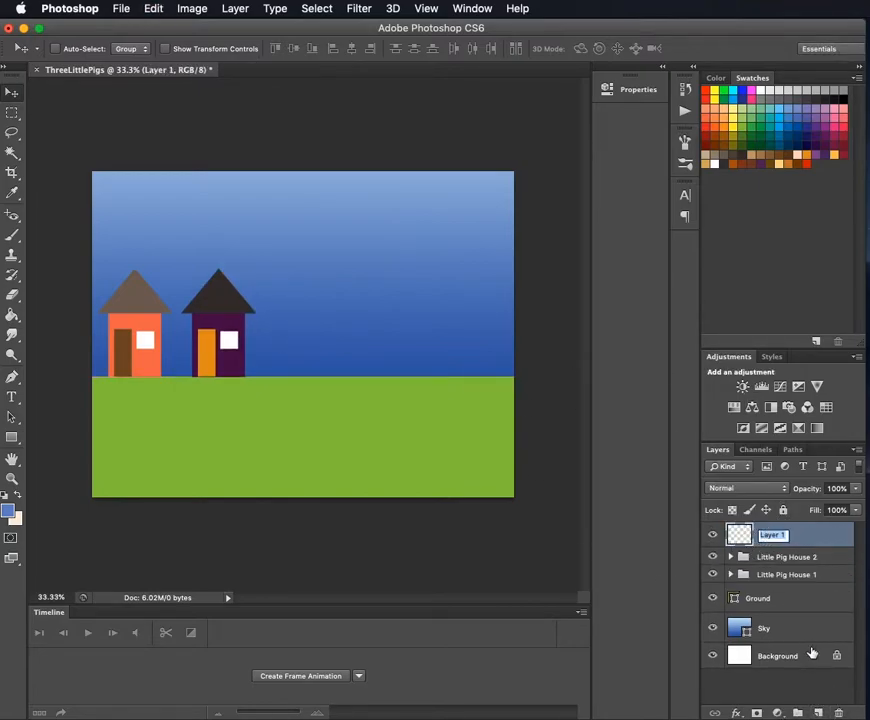
pyautogui.press('super+z')
# - Create a new layer group above Little Pig House 2 and name it "Little Pig House 3"
pyautogui.click(798, 714)
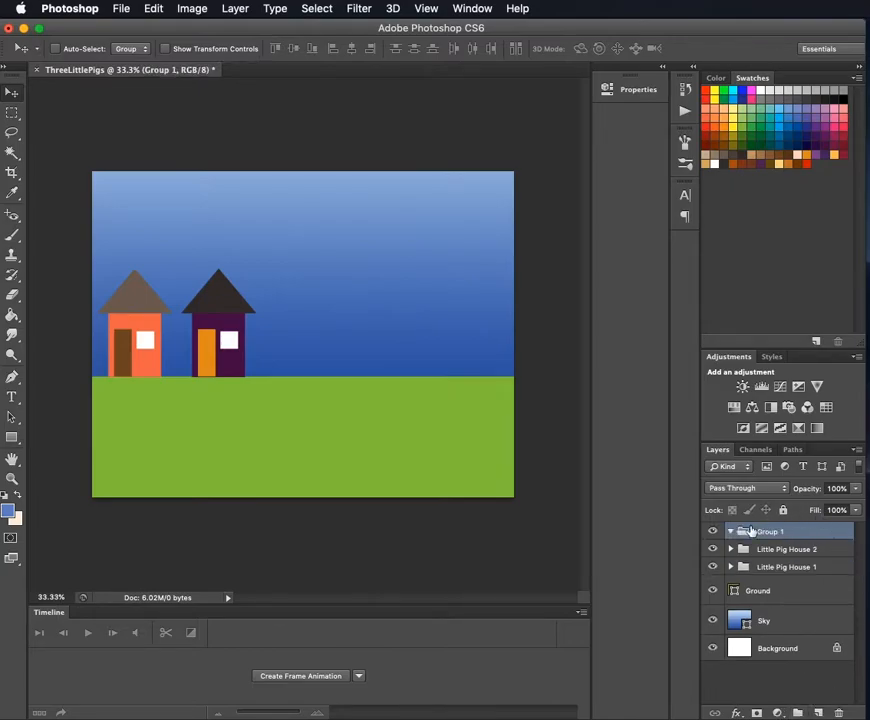
pyautogui.doubleClick(770, 533)
pyautogui.write('Little Pig House 3')
pyautogui.press('Return')
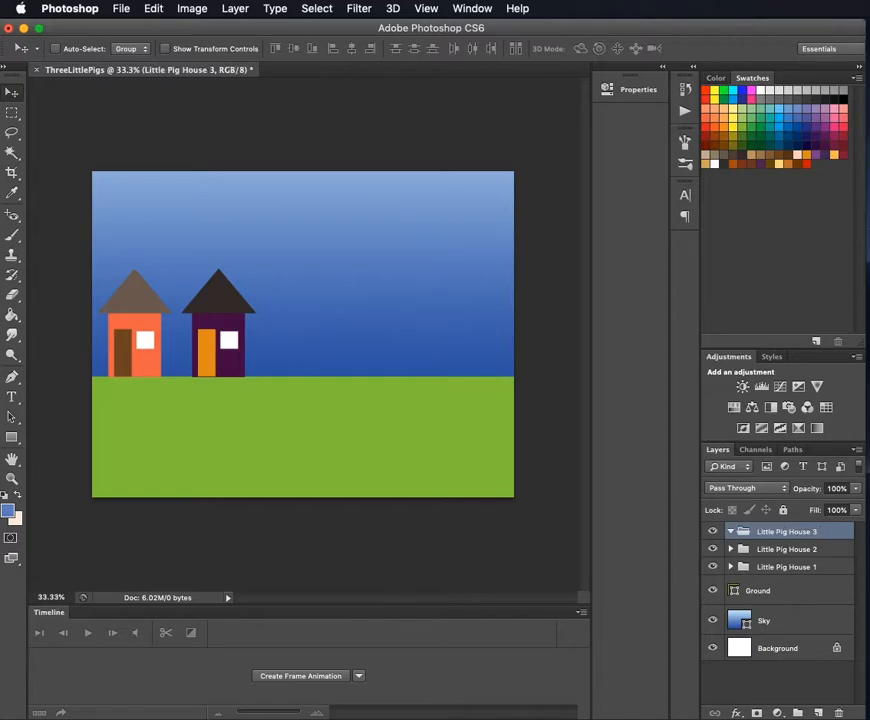
# - Duplicate the Roof, Window, Rectangle and LittlePigHouse2 layers of the second house and move the copies into the Little Pig House 3 group
pyautogui.click(738, 556)
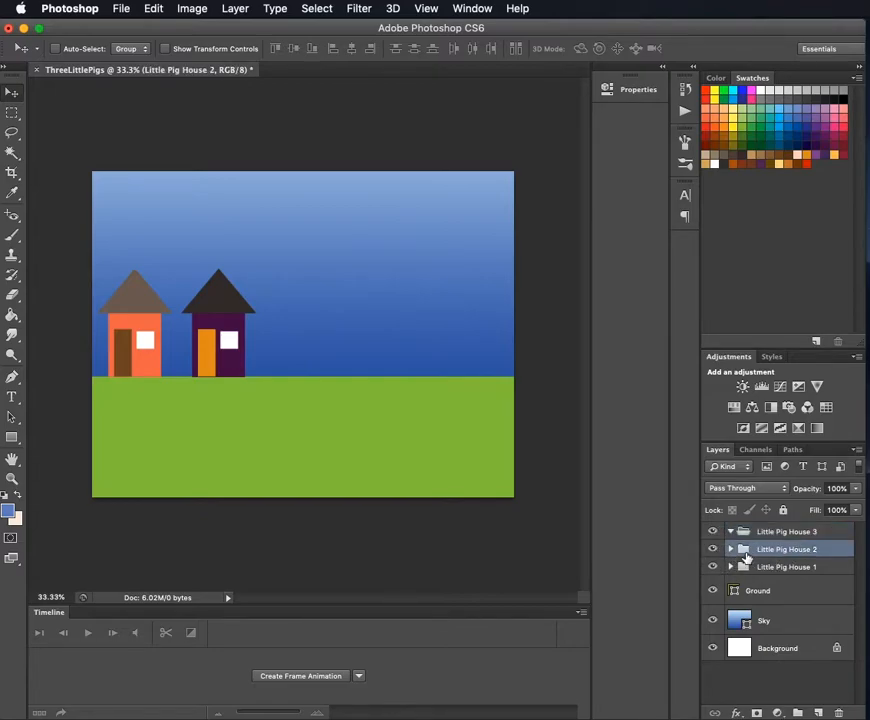
pyautogui.click(731, 549)
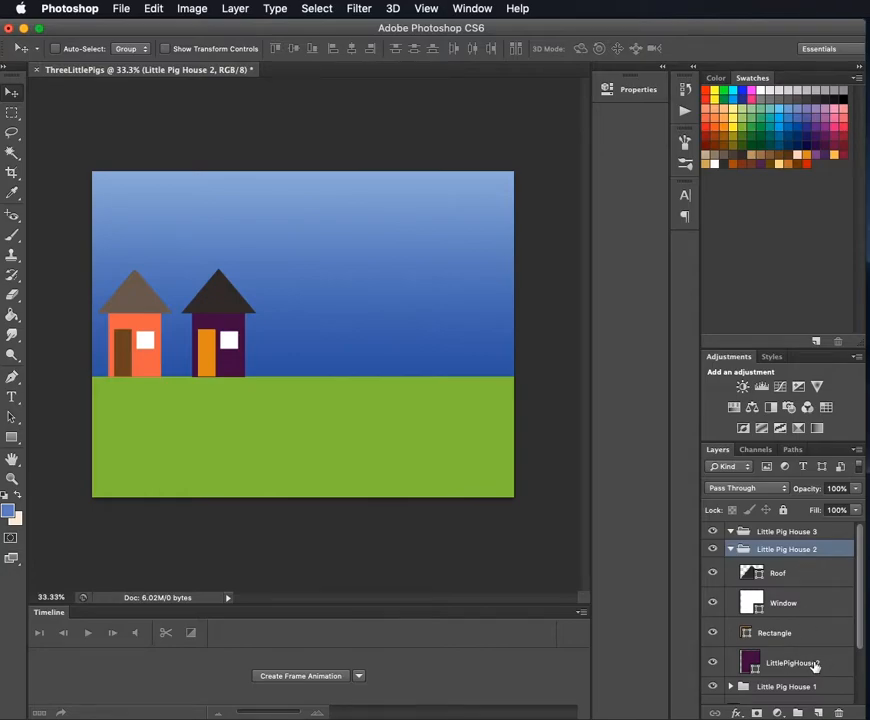
pyautogui.click(815, 665)
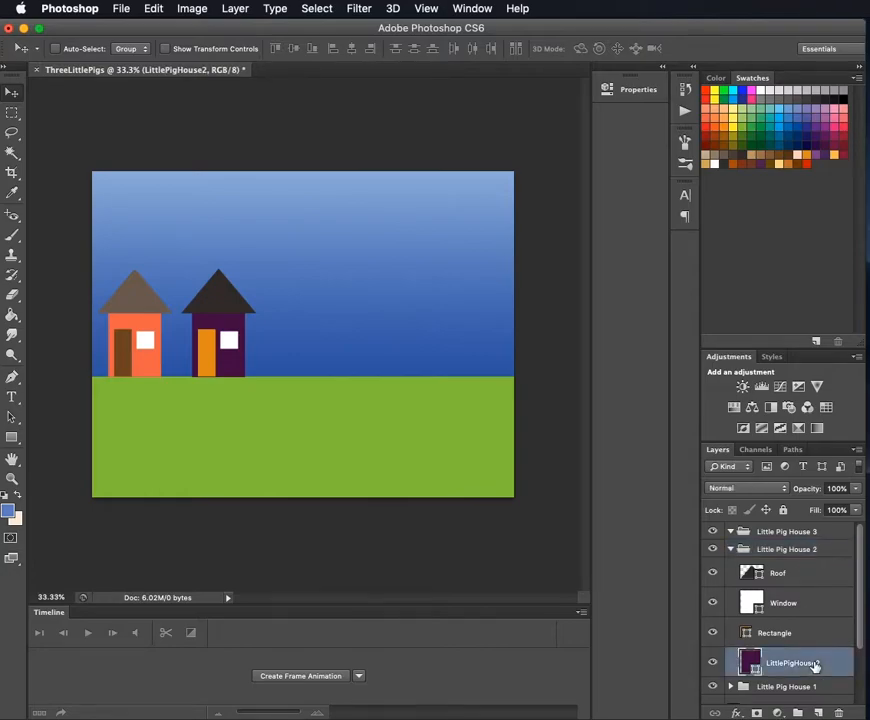
pyautogui.keyDown('shift'); pyautogui.click(799, 580); pyautogui.keyUp('shift')
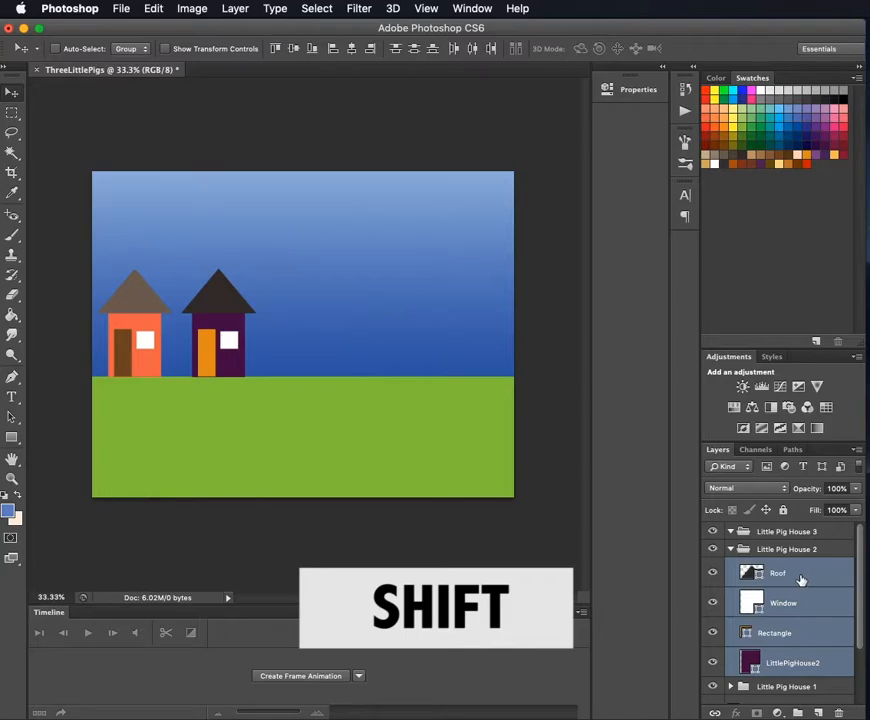
pyautogui.keyDown('ctrl'); pyautogui.rightClick(800, 579); pyautogui.keyUp('ctrl')
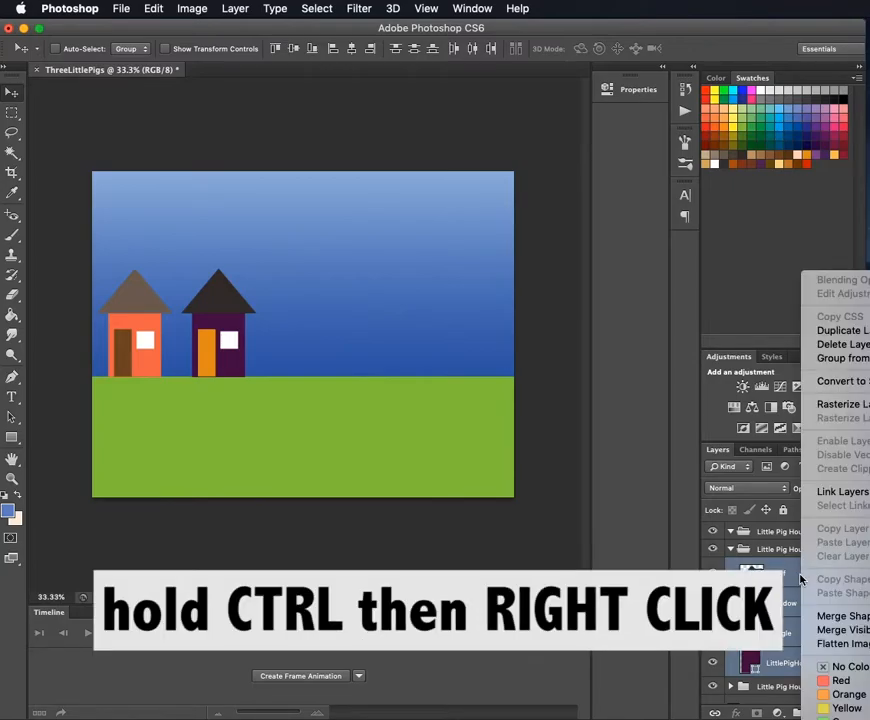
pyautogui.click(845, 331)
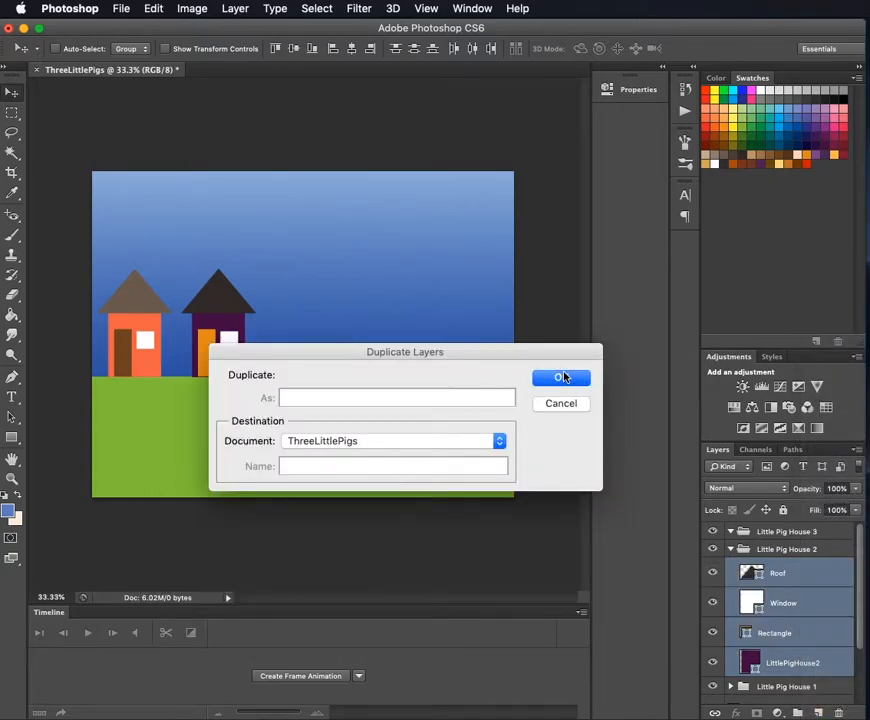
pyautogui.click(560, 377)
pyautogui.moveTo(745, 577); pyautogui.dragTo(785, 540)
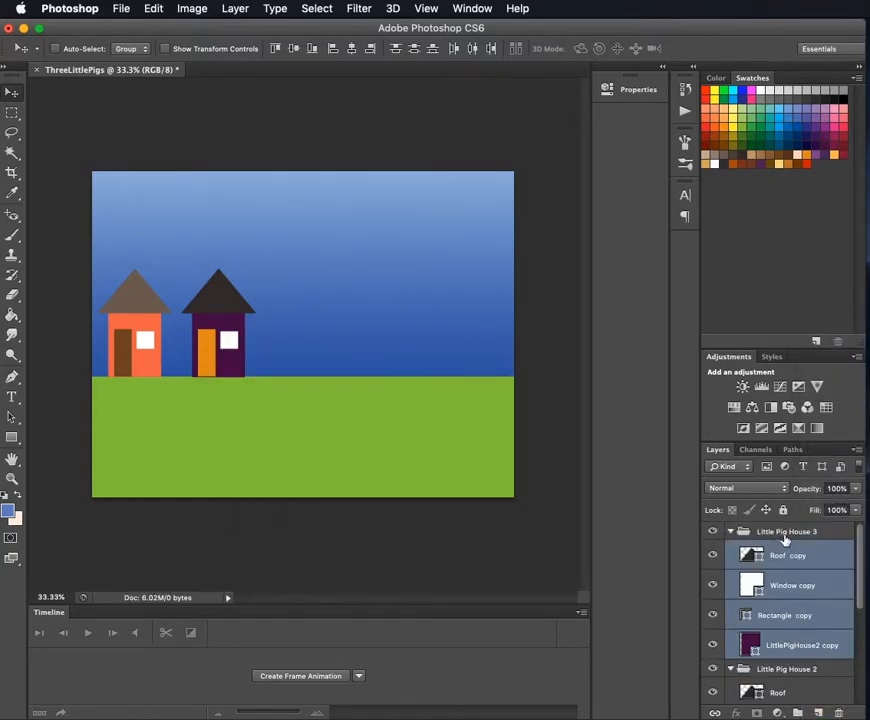
# - In the Little Pig House 3 group, rename the copied house body layer as LittlePigHouse3 and the copied door layer as Rectangle
pyautogui.doubleClick(806, 646)
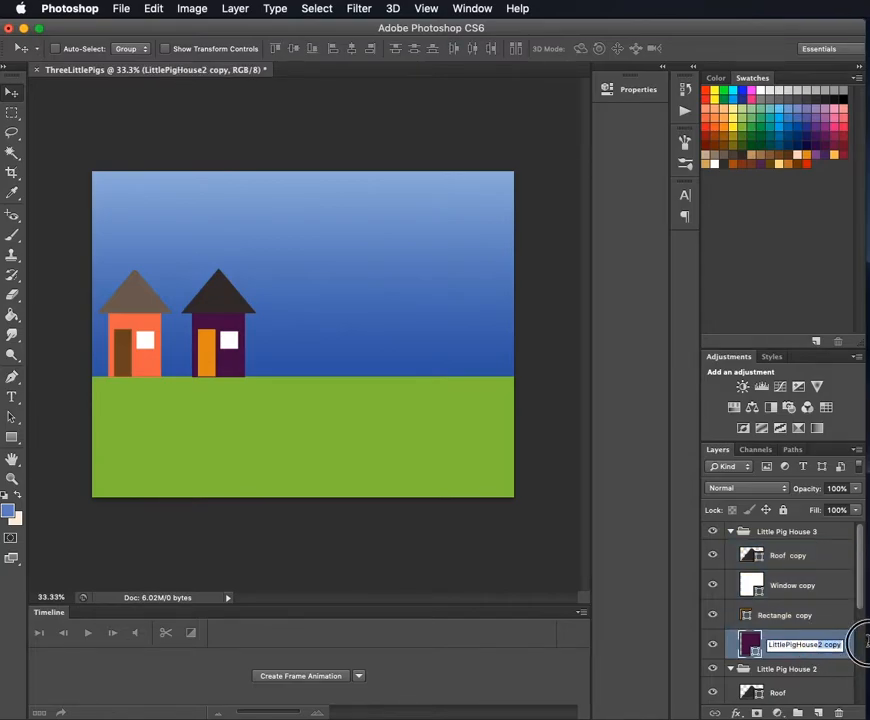
pyautogui.write('LittlePigHouse3')
pyautogui.doubleClick(802, 617)
pyautogui.doubleClick(835, 616)
pyautogui.press('BackSpace')
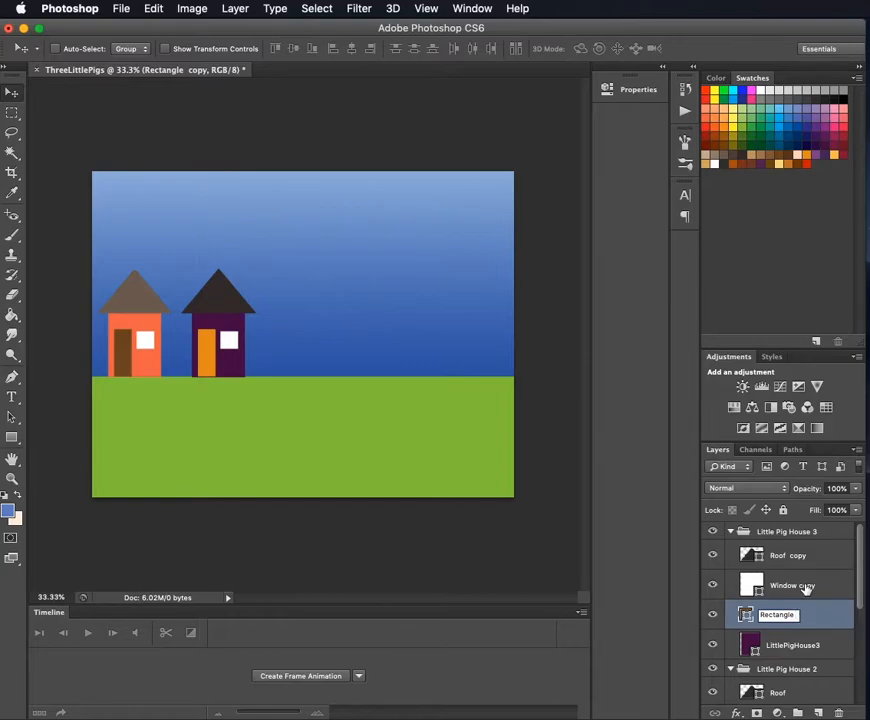
# - Remove the word "copy" from the names of the Window and Roof layers in the Little Pig House 3 group
pyautogui.doubleClick(806, 586)
pyautogui.moveTo(800, 585); pyautogui.dragTo(829, 586)
pyautogui.press('BackSpace')
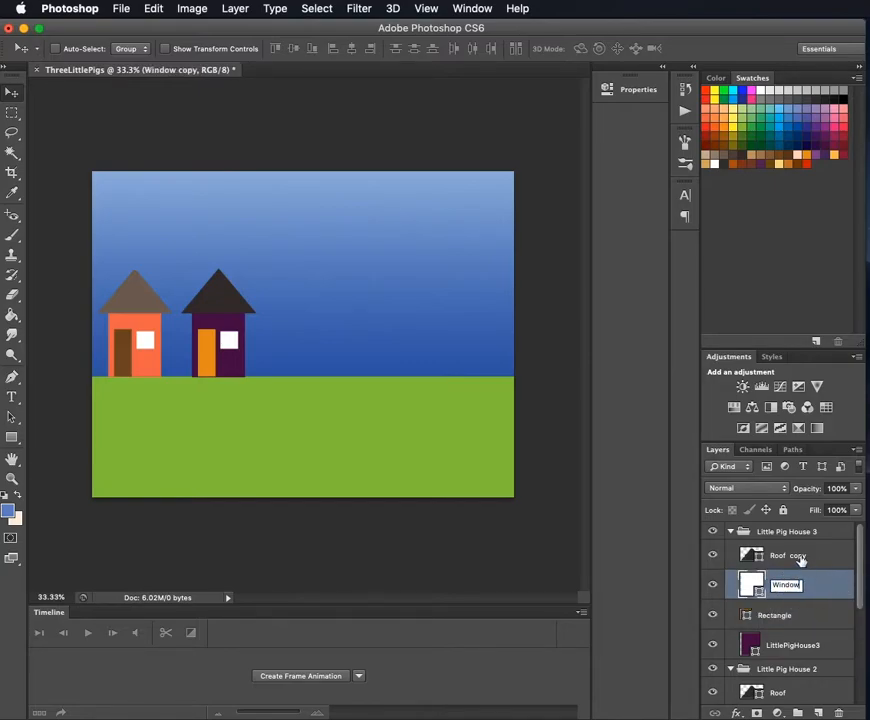
pyautogui.doubleClick(798, 555)
pyautogui.moveTo(792, 555); pyautogui.dragTo(846, 565)
pyautogui.press('BackSpace')
pyautogui.press('Return')
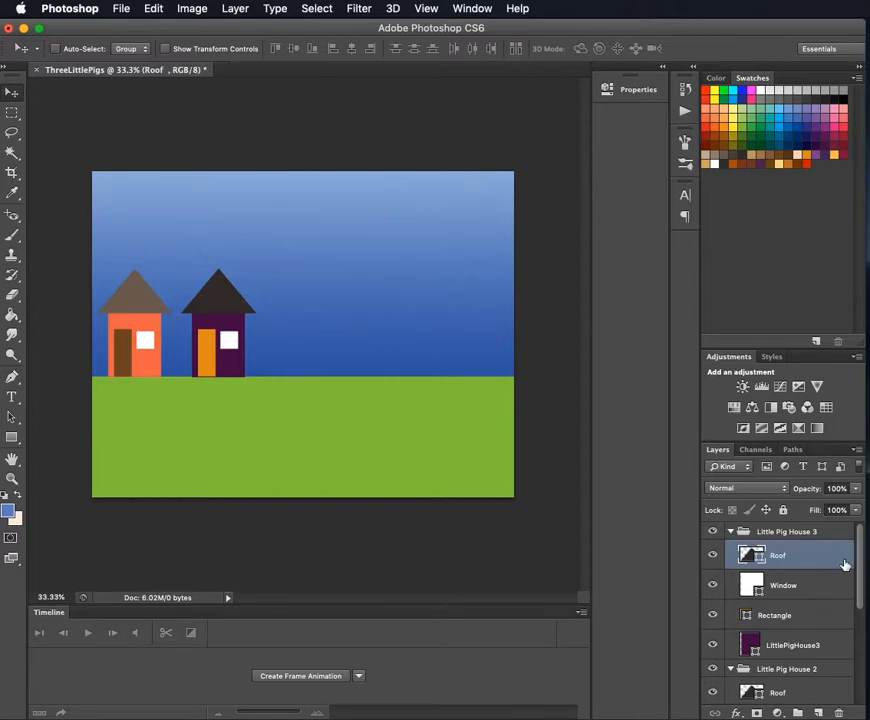
# - Try moving the LittlePigHouse3 body layer on its own away from the second house, and undo the move
pyautogui.click(803, 647)
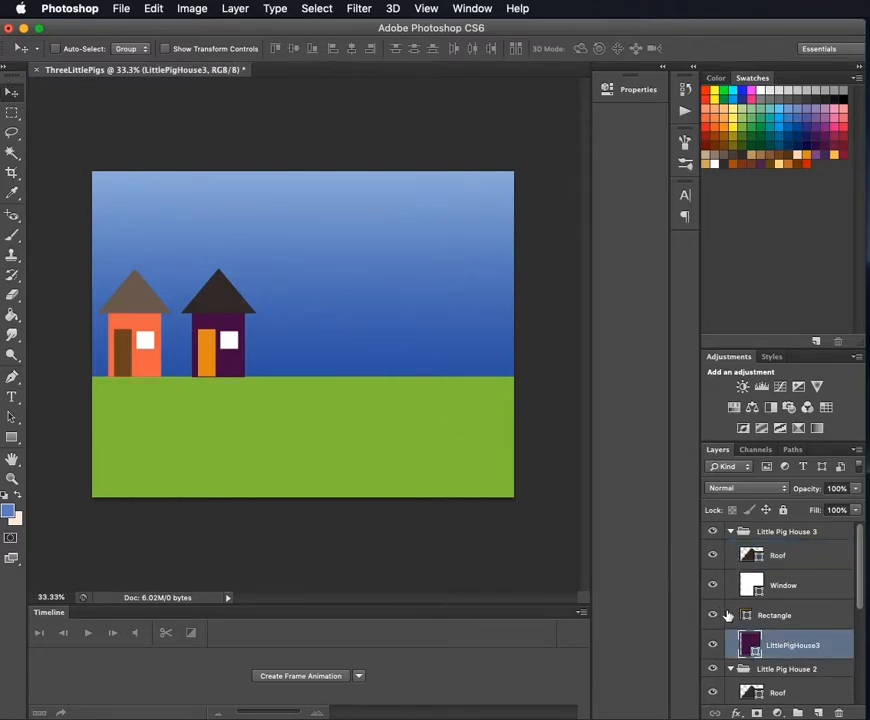
pyautogui.click(788, 612)
pyautogui.click(785, 645)
pyautogui.moveTo(207, 328); pyautogui.dragTo(393, 333)
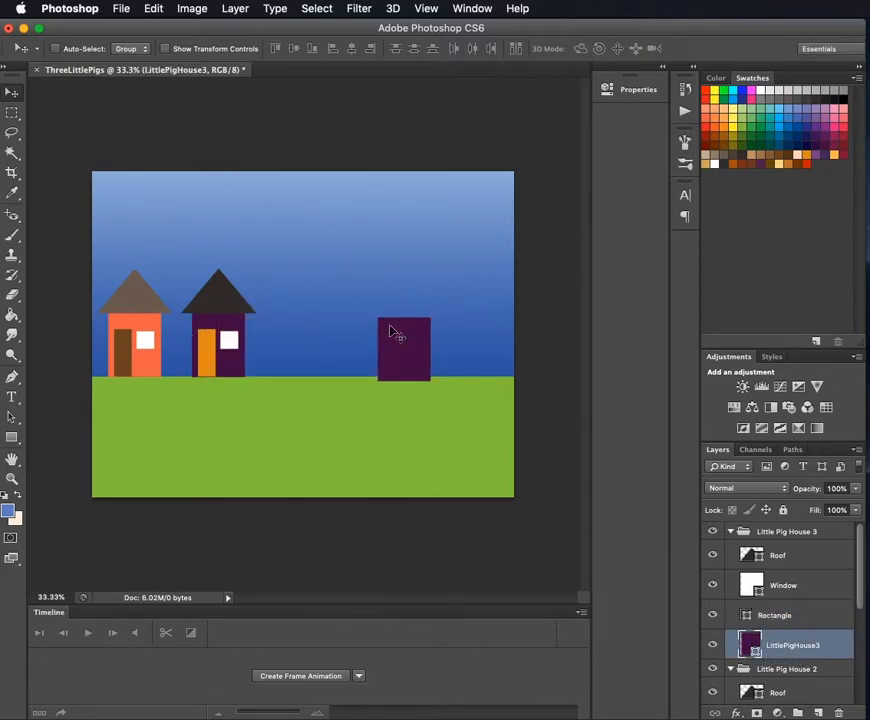
pyautogui.press('super+z')
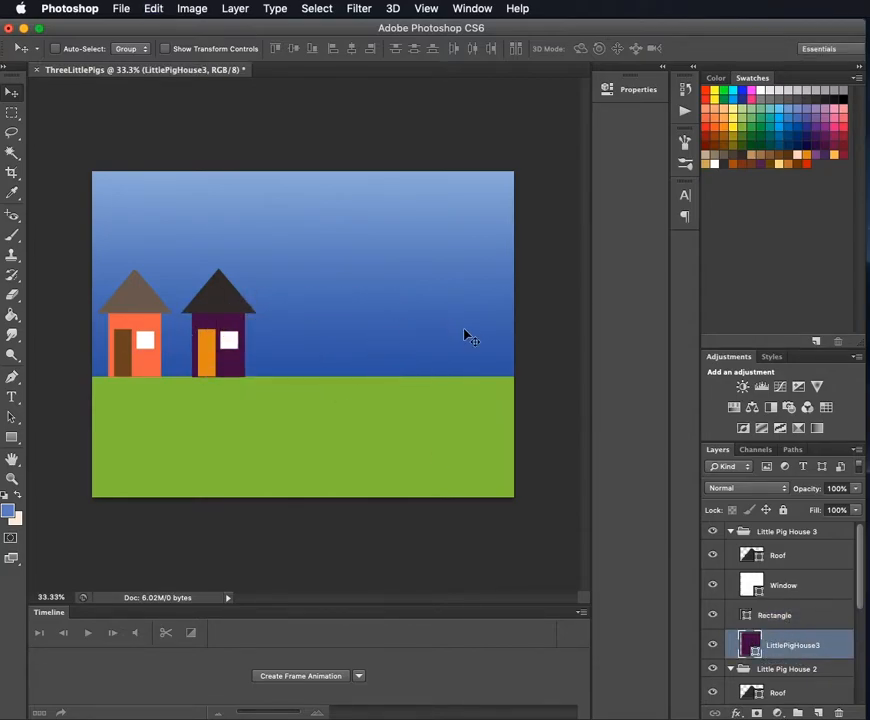
# - Collapse the Little Pig House 3 and Little Pig House 2 groups and move the whole third house to the right of the second
pyautogui.click(731, 533)
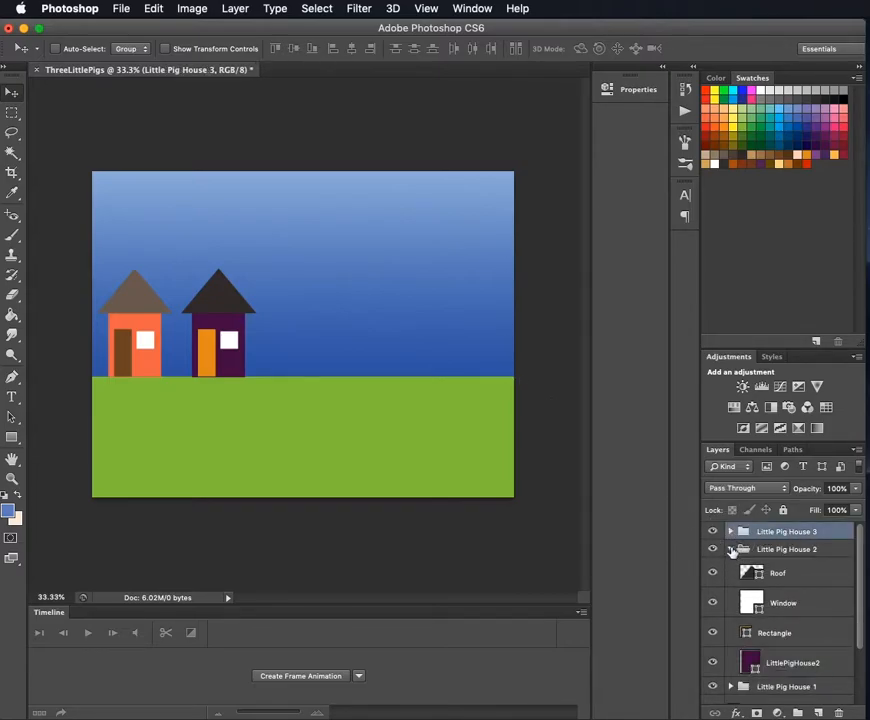
pyautogui.click(731, 549)
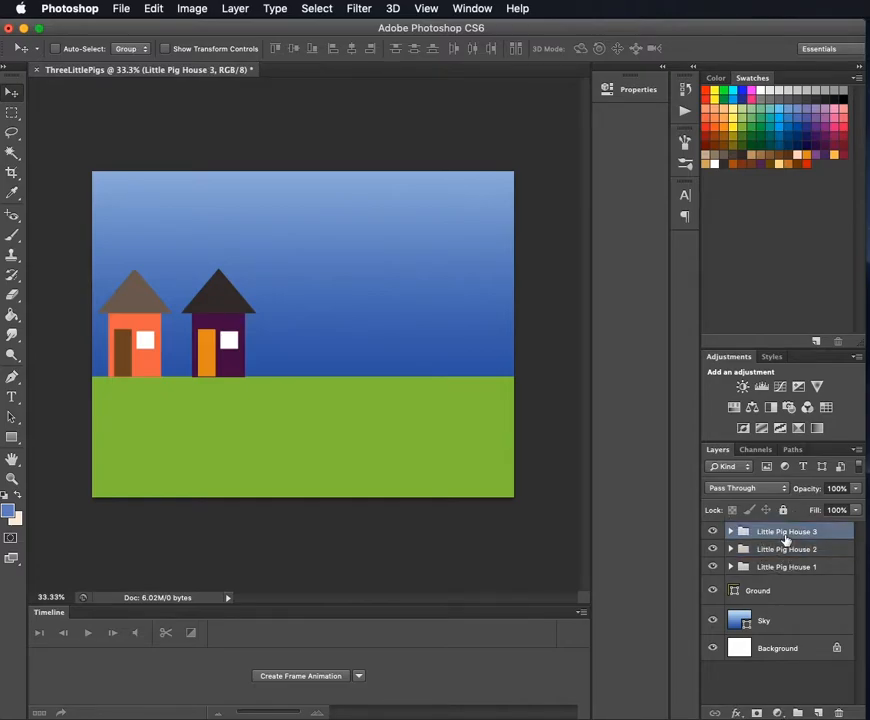
pyautogui.moveTo(237, 327); pyautogui.dragTo(309, 324)
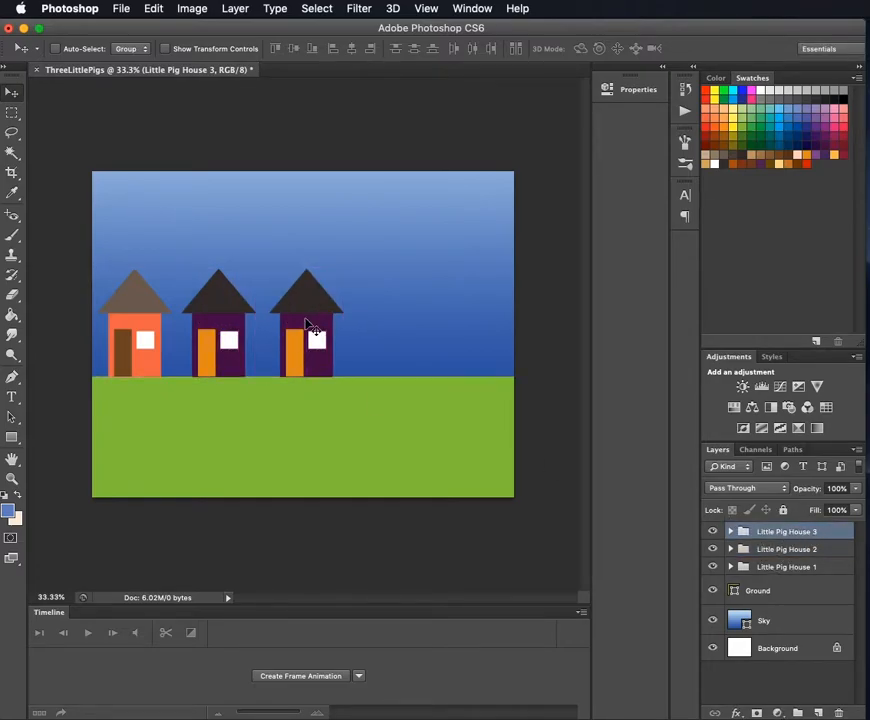
# - Expand the Little Pig House 3 group and change the LittlePigHouse3 body shape's fill to orange
pyautogui.click(731, 531)
pyautogui.click(792, 645)
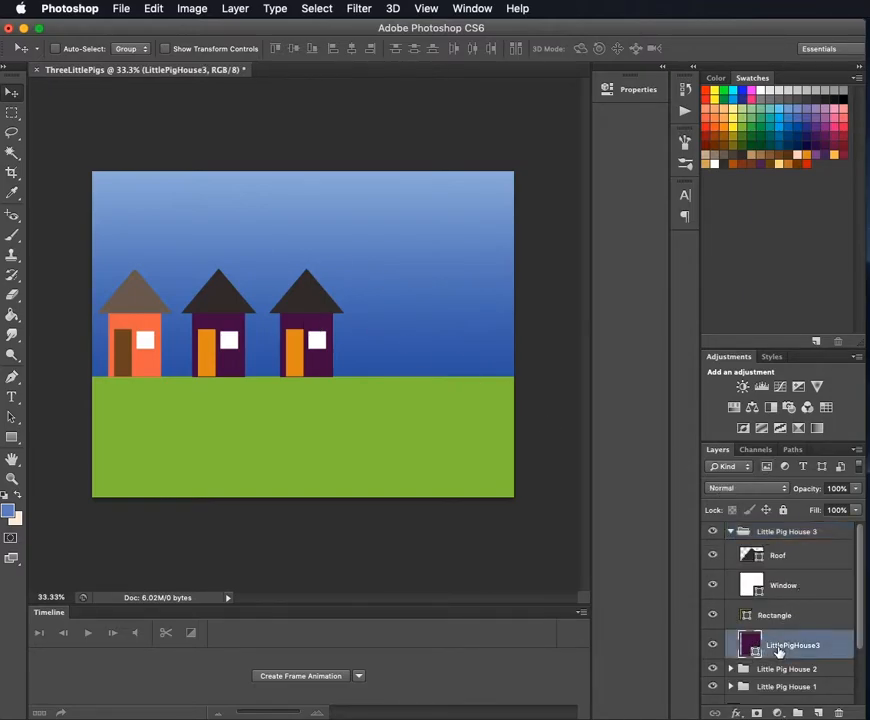
pyautogui.click(13, 437)
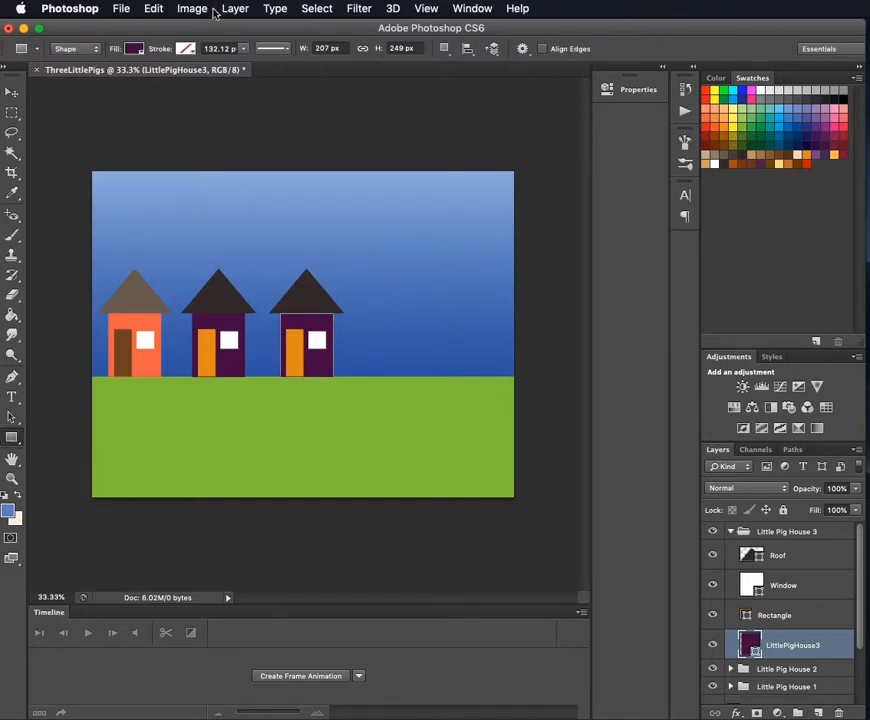
pyautogui.click(137, 49)
pyautogui.click(160, 122)
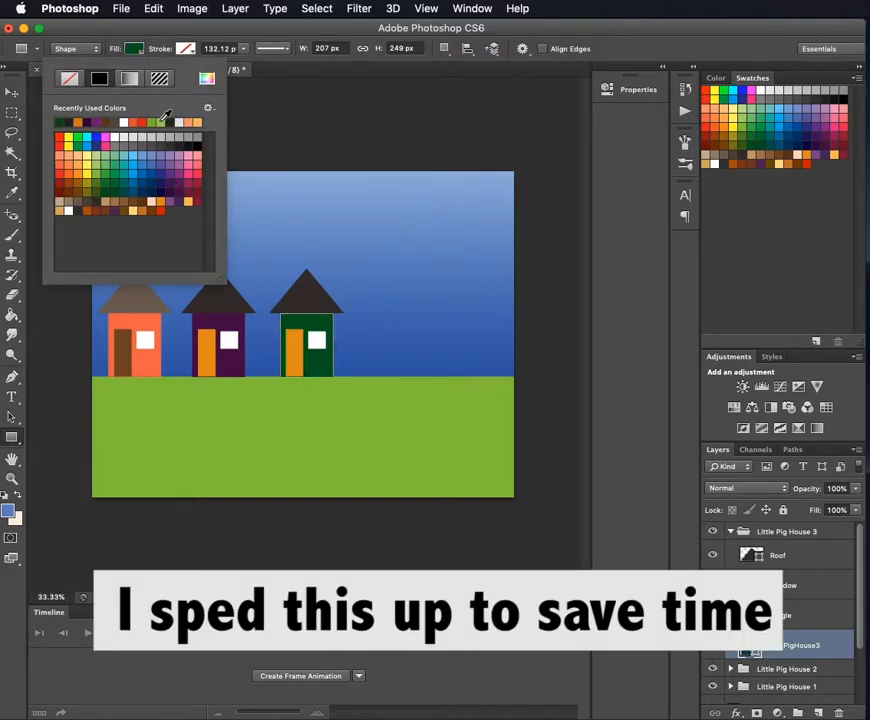
pyautogui.click(78, 175)
pyautogui.click(471, 38)
# - Change the fill of the third house's door, the Rectangle layer, to dark brown
pyautogui.click(785, 615)
pyautogui.click(134, 48)
pyautogui.click(161, 184)
pyautogui.click(164, 192)
pyautogui.click(143, 202)
pyautogui.click(357, 151)
# - Change the third house's Roof fill to dark grey, return to the Move tool and collapse the Little Pig House 3 group
pyautogui.click(811, 558)
pyautogui.click(134, 49)
pyautogui.click(157, 190)
pyautogui.click(149, 192)
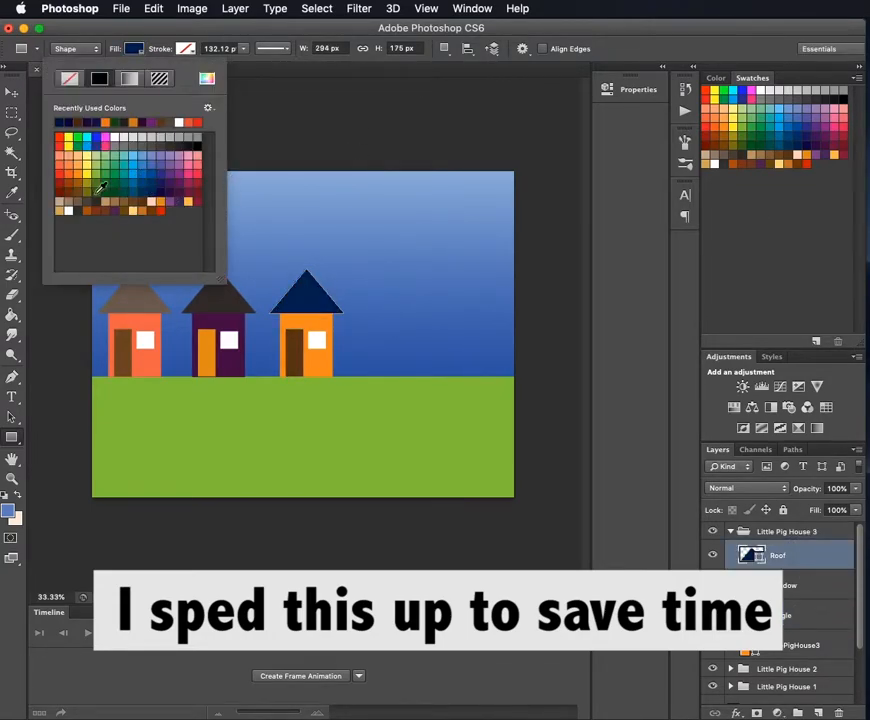
pyautogui.click(96, 201)
pyautogui.click(79, 210)
pyautogui.click(160, 140)
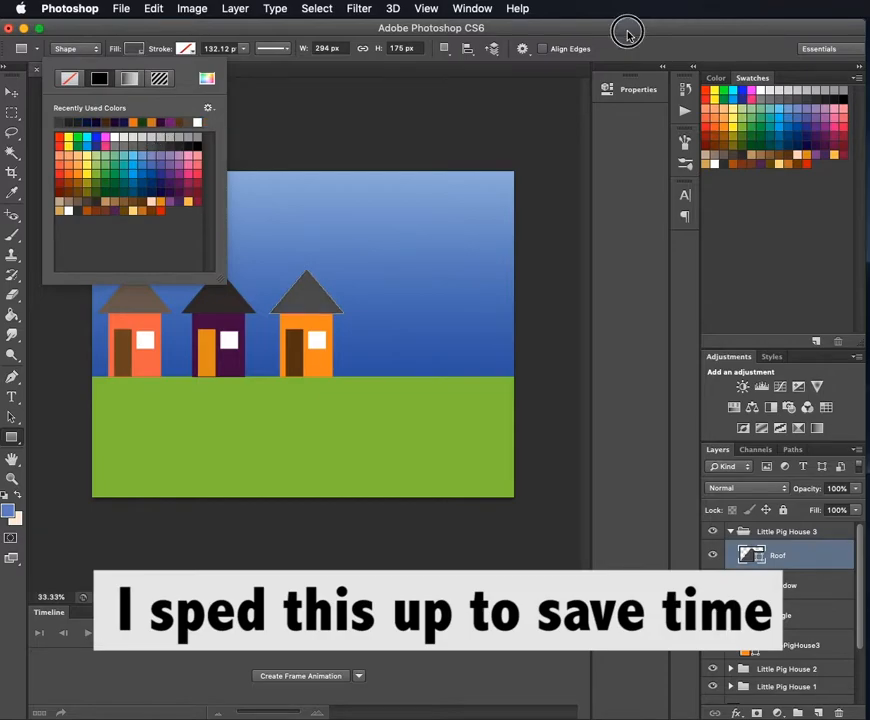
pyautogui.click(625, 33)
pyautogui.click(12, 93)
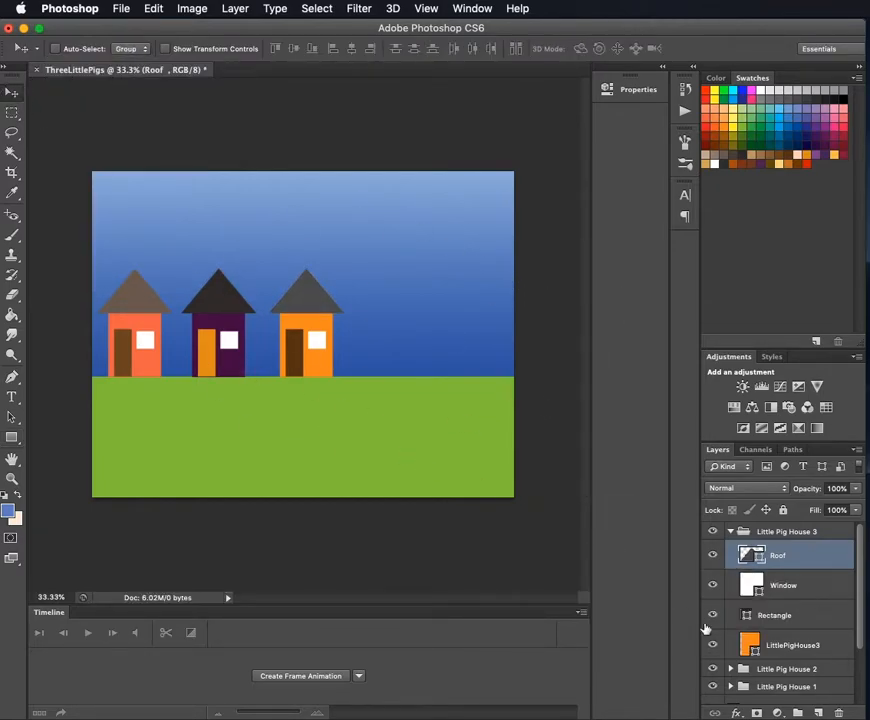
pyautogui.click(733, 532)
# - On a new layer above the house groups, draw a light orange circle about 100 px across with the Ellipse tool at the first house's base
pyautogui.click(820, 712)
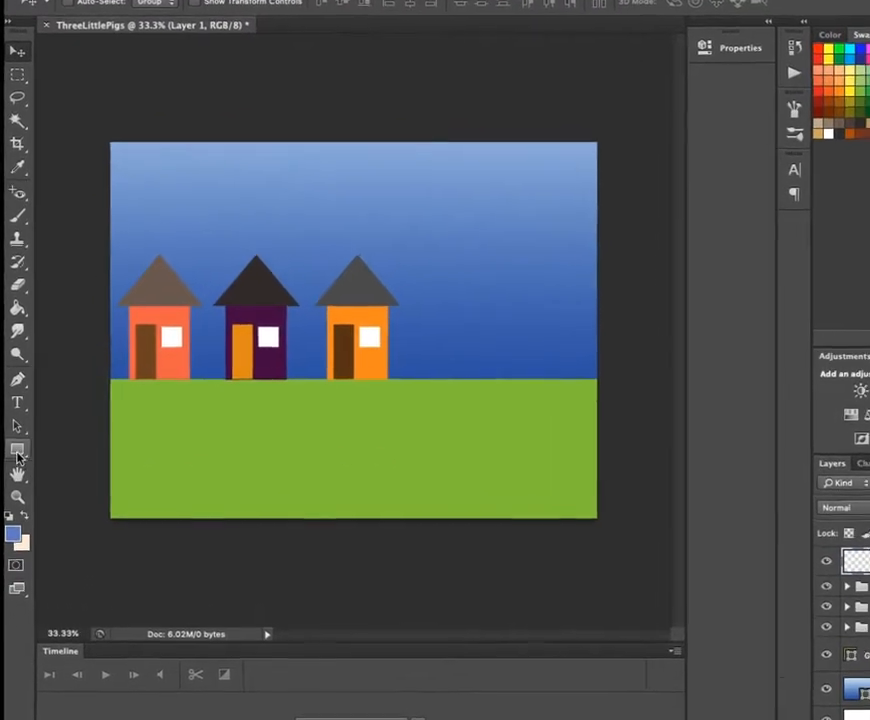
pyautogui.click(12, 438)
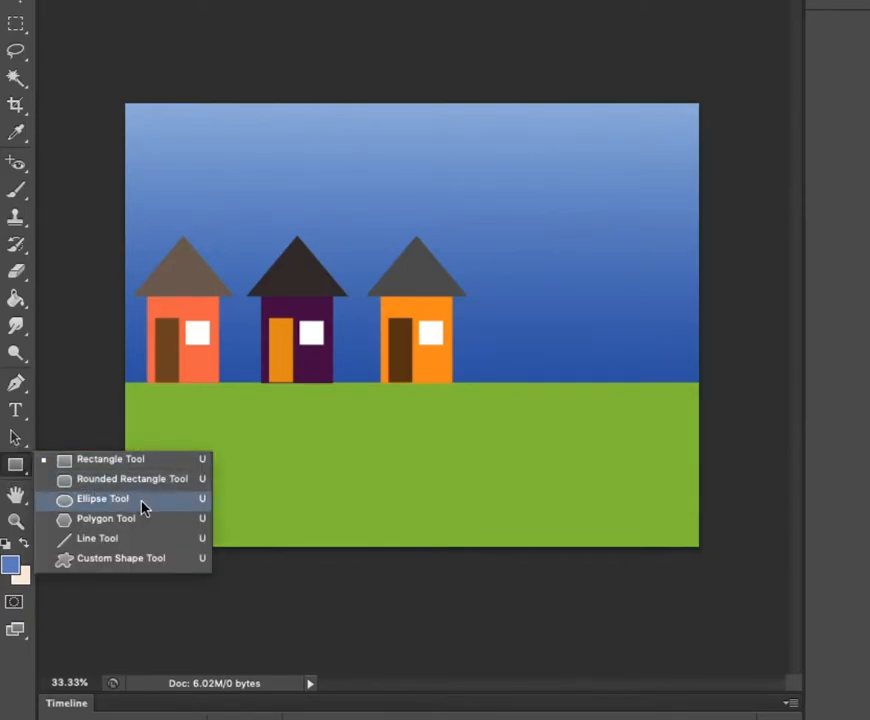
pyautogui.click(140, 500)
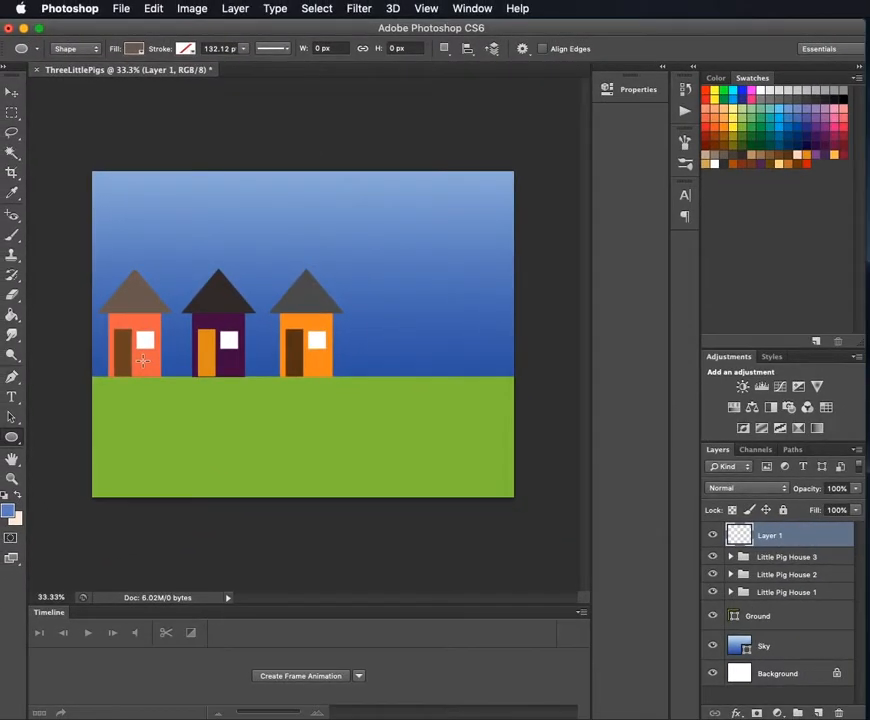
pyautogui.click(132, 48)
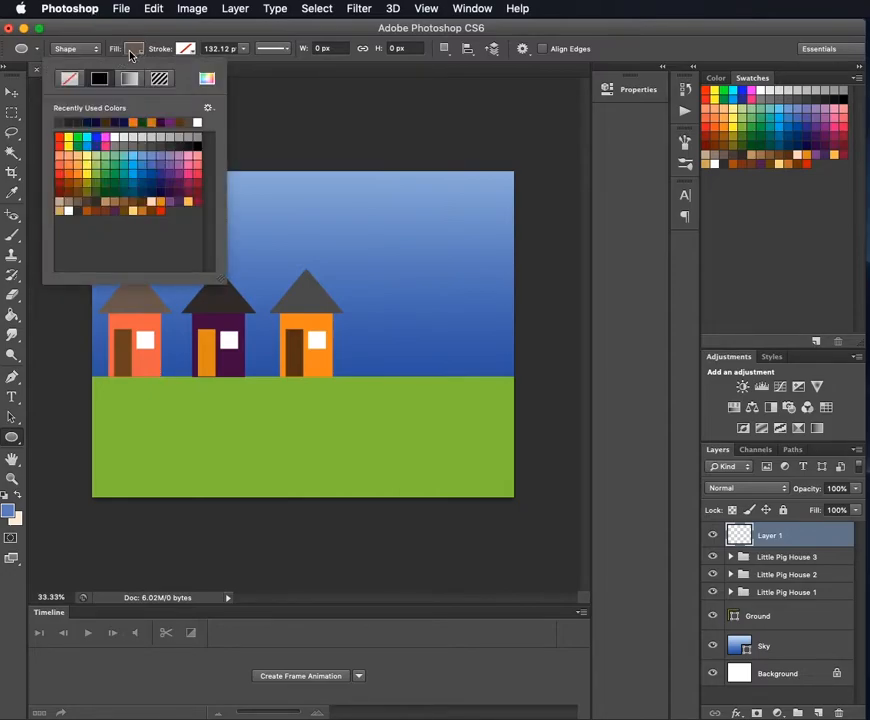
pyautogui.click(72, 150)
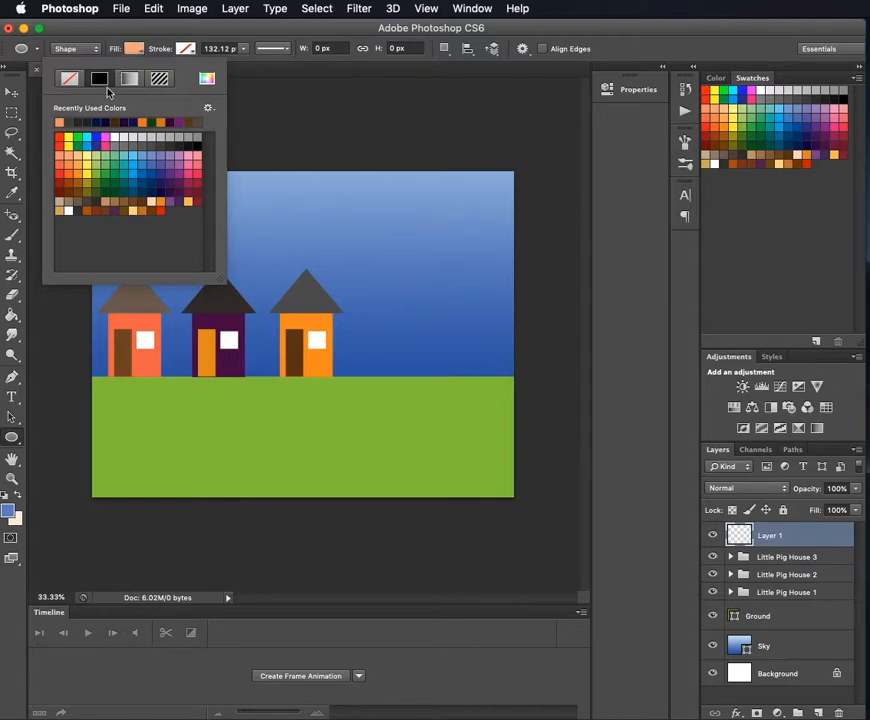
pyautogui.click(81, 150)
pyautogui.click(77, 166)
pyautogui.click(70, 157)
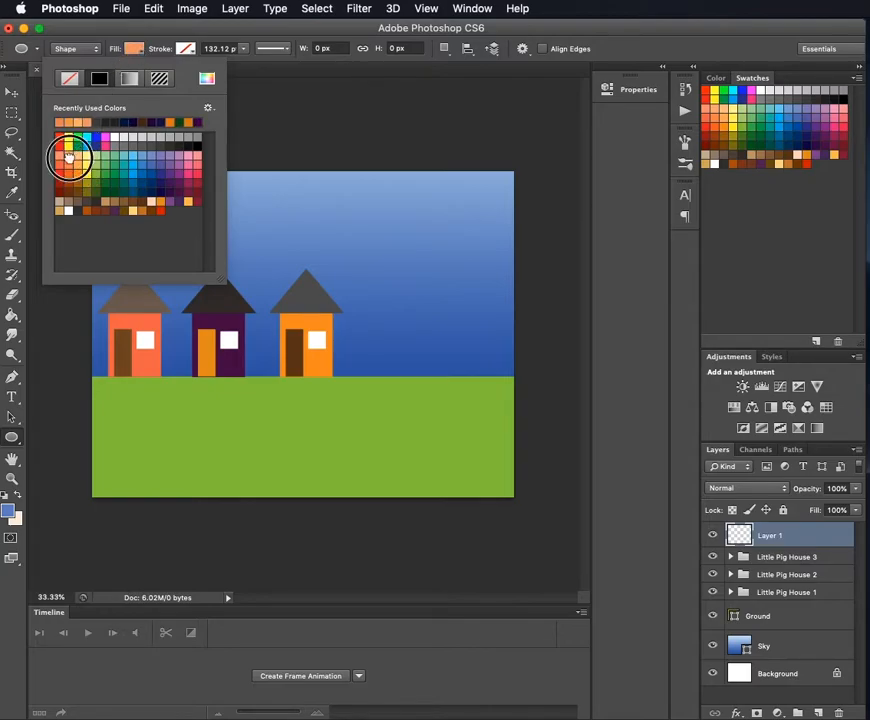
pyautogui.click(180, 27)
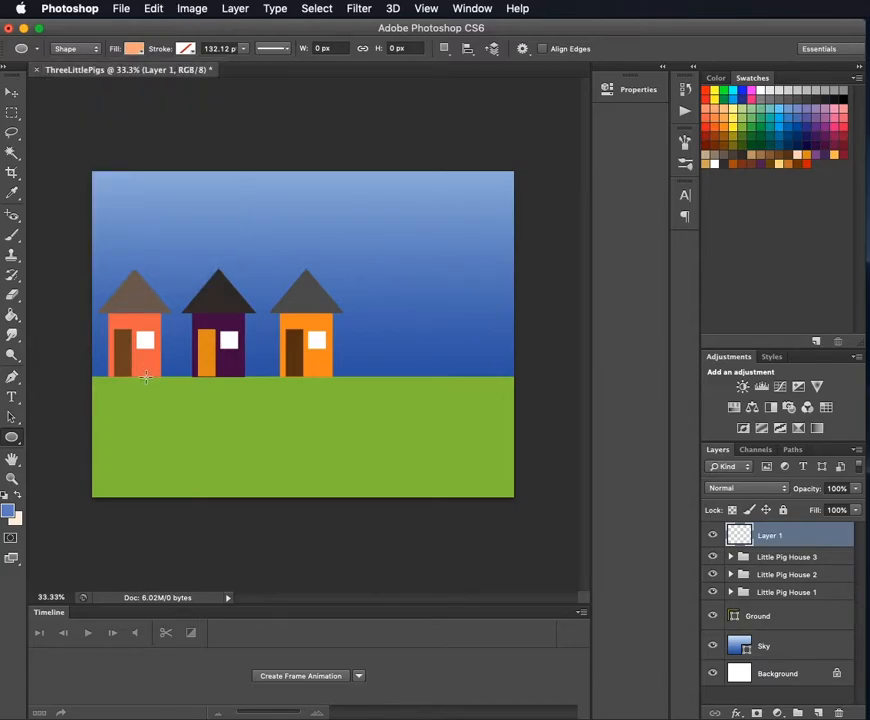
pyautogui.moveTo(120, 370); pyautogui.dragTo(147, 405)
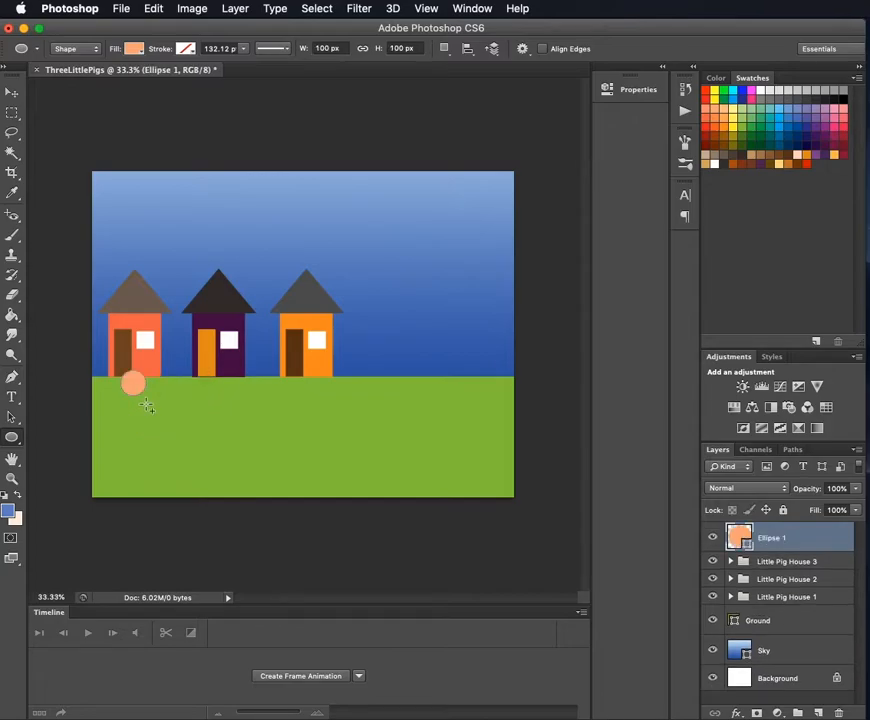
# - Switch to the Move tool and rename the circle's layer as LittlePig1
pyautogui.click(12, 92)
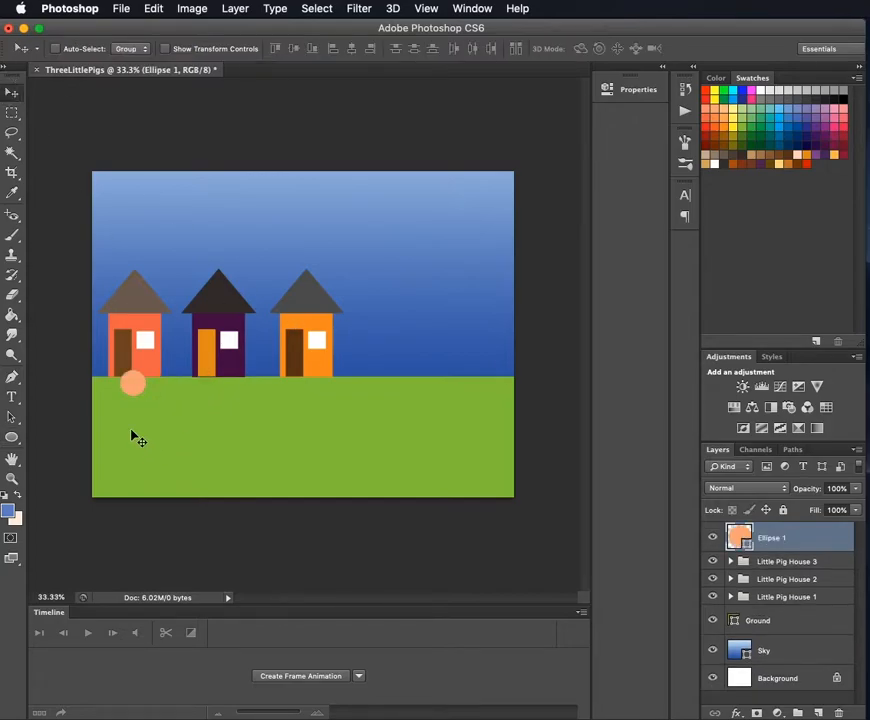
pyautogui.doubleClick(785, 542)
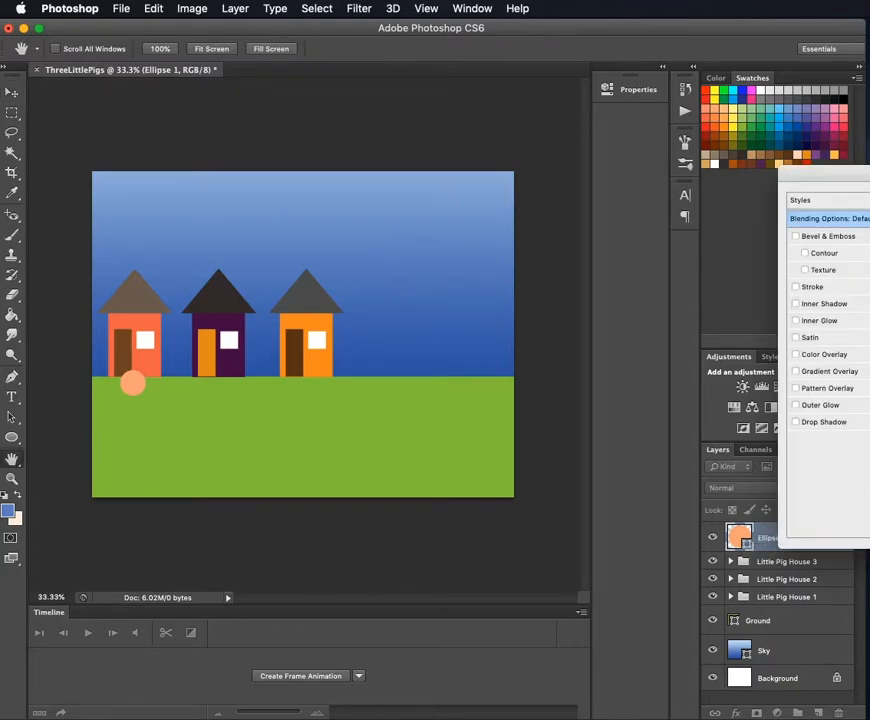
pyautogui.press('Escape')
pyautogui.doubleClick(773, 539)
pyautogui.write('LittlePig')
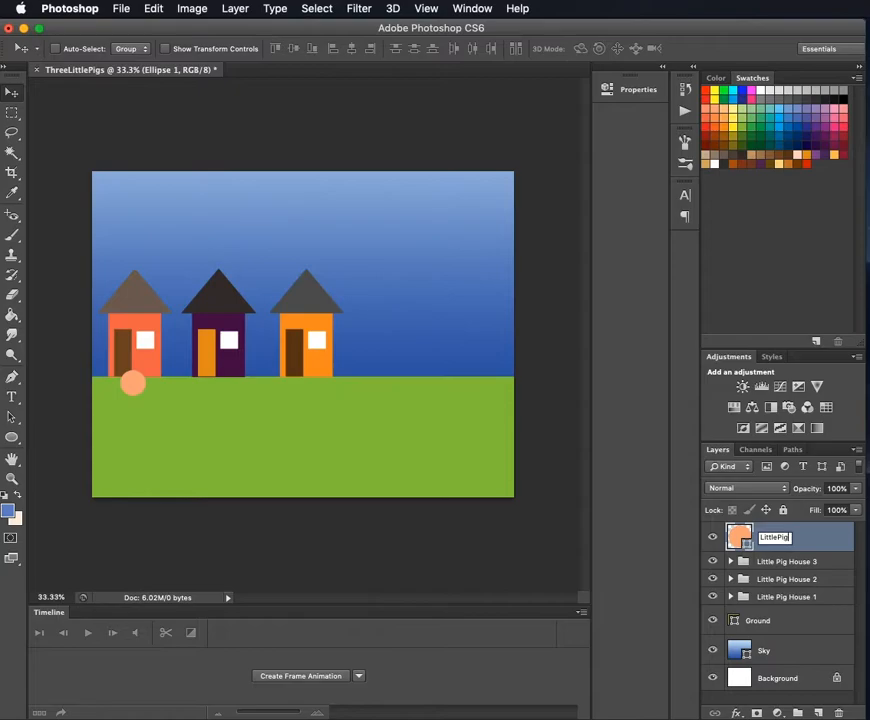
pyautogui.write('1')
pyautogui.press('Return')
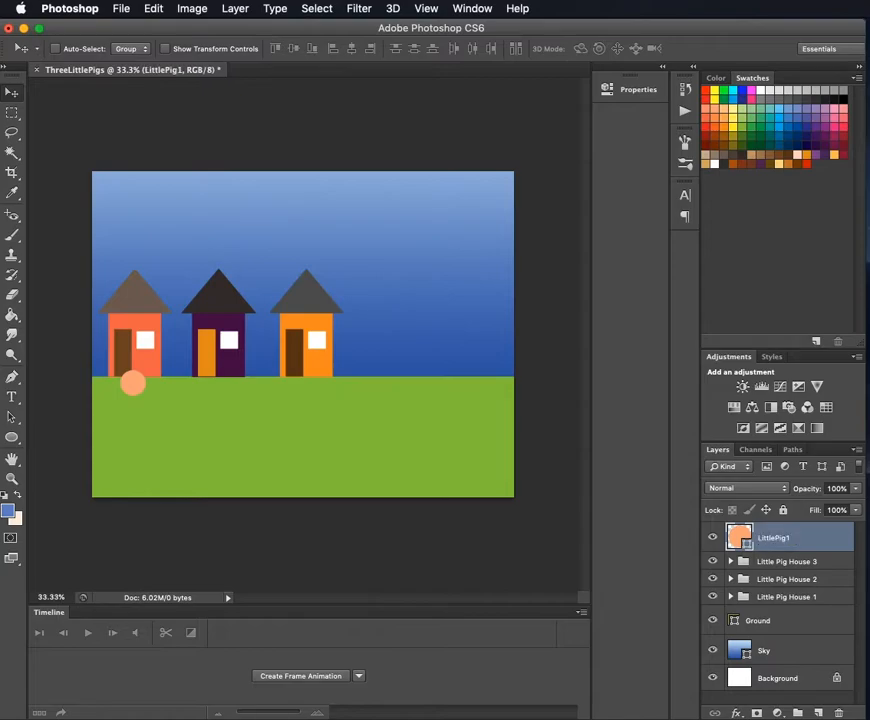
# - Duplicate the LittlePig1 circle layer twice
pyautogui.rightClick(804, 535)
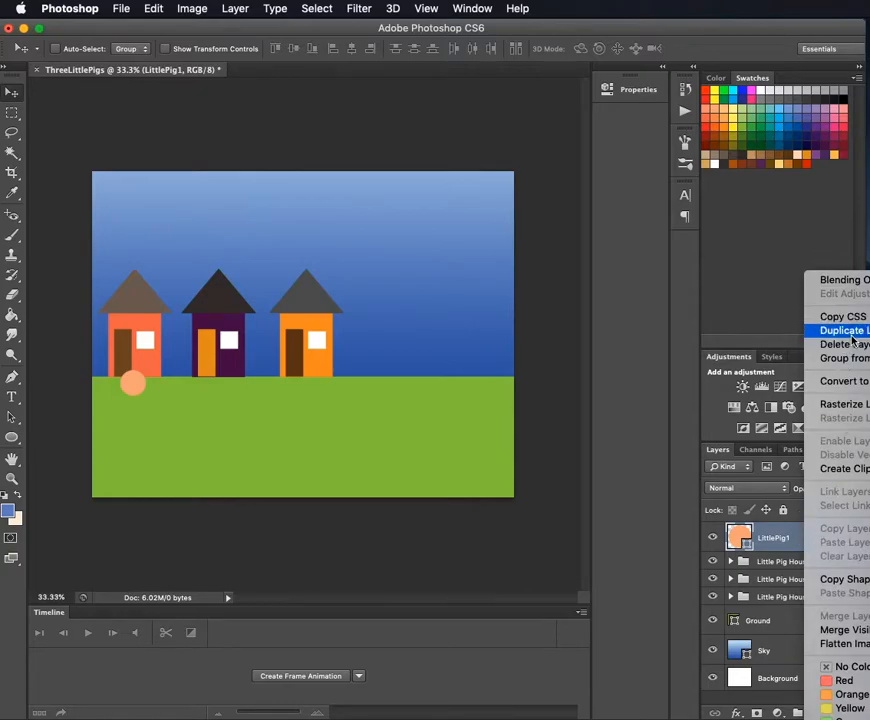
pyautogui.click(775, 537)
pyautogui.hotkey('ctrl', 'j')
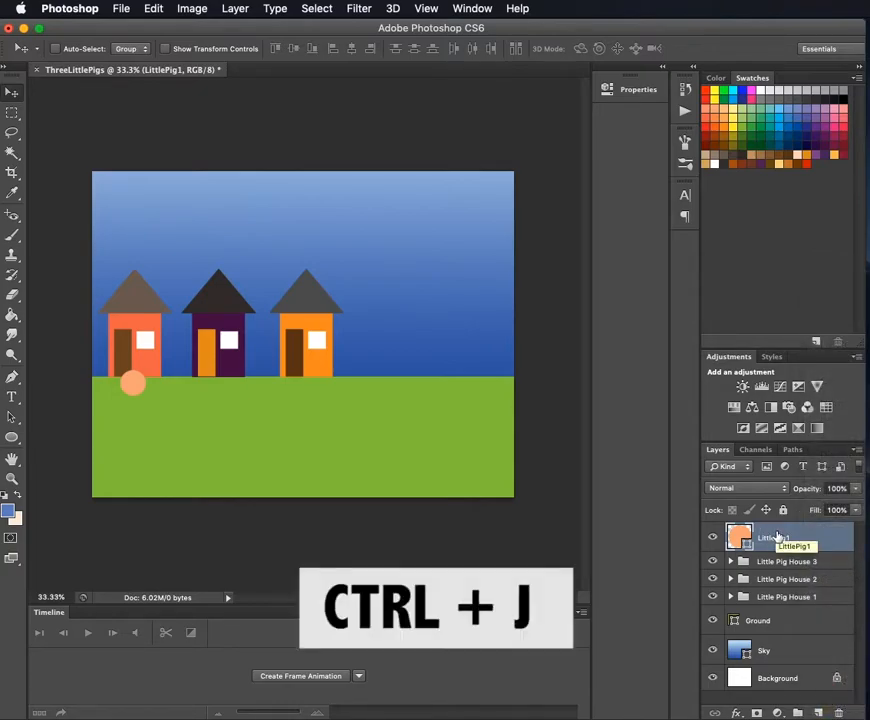
pyautogui.hotkey('ctrl', 'j')
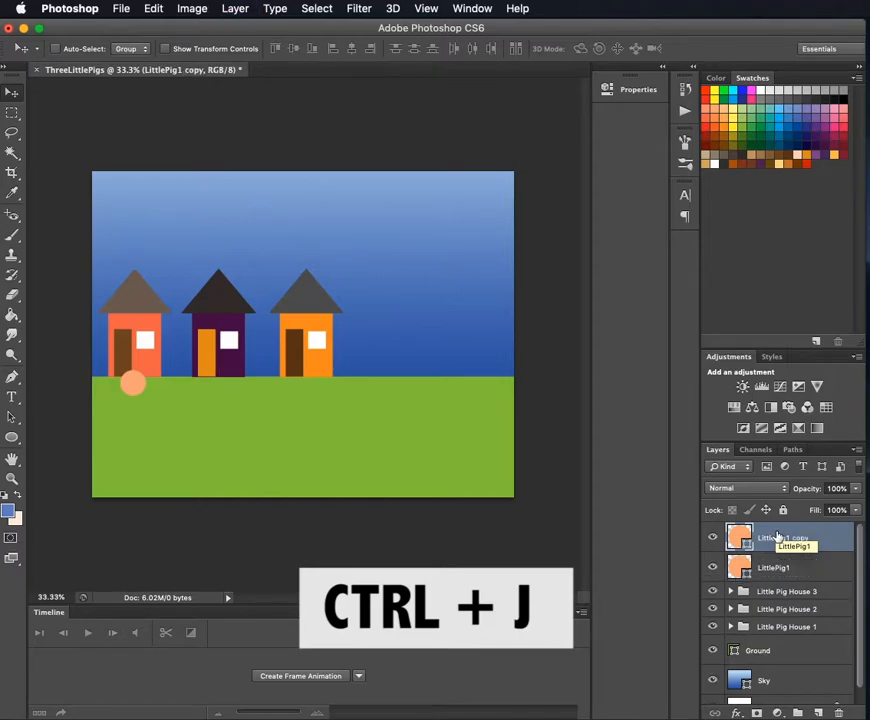
pyautogui.hotkey('ctrl', 'j')
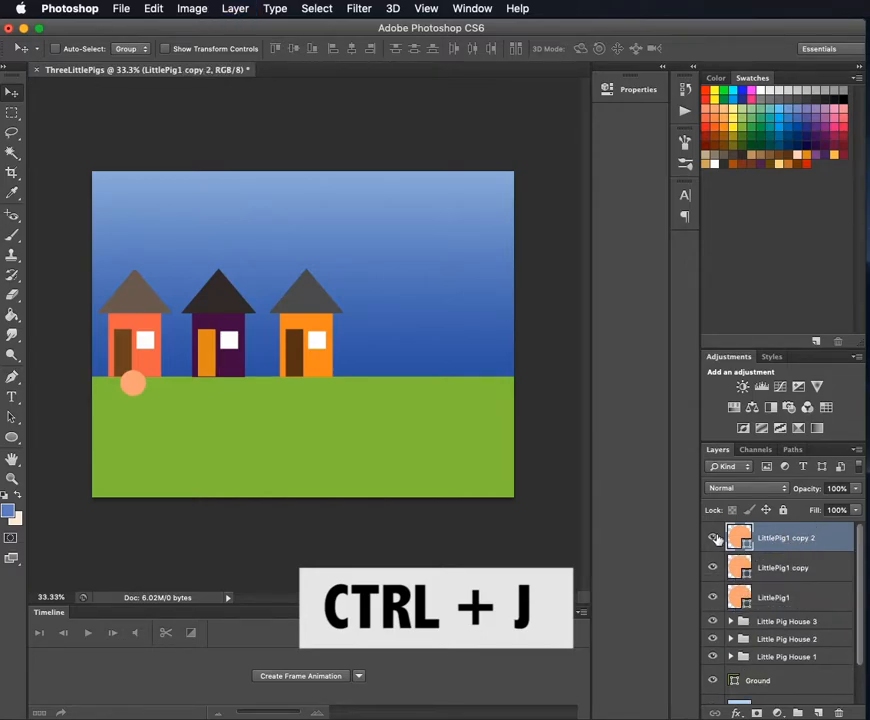
# - Rename the first circle copy's layer as LittlePig2 and the second copy's layer as LittlePig3
pyautogui.click(796, 567)
pyautogui.doubleClick(796, 567)
pyautogui.click(796, 567)
pyautogui.moveTo(791, 567); pyautogui.dragTo(831, 572)
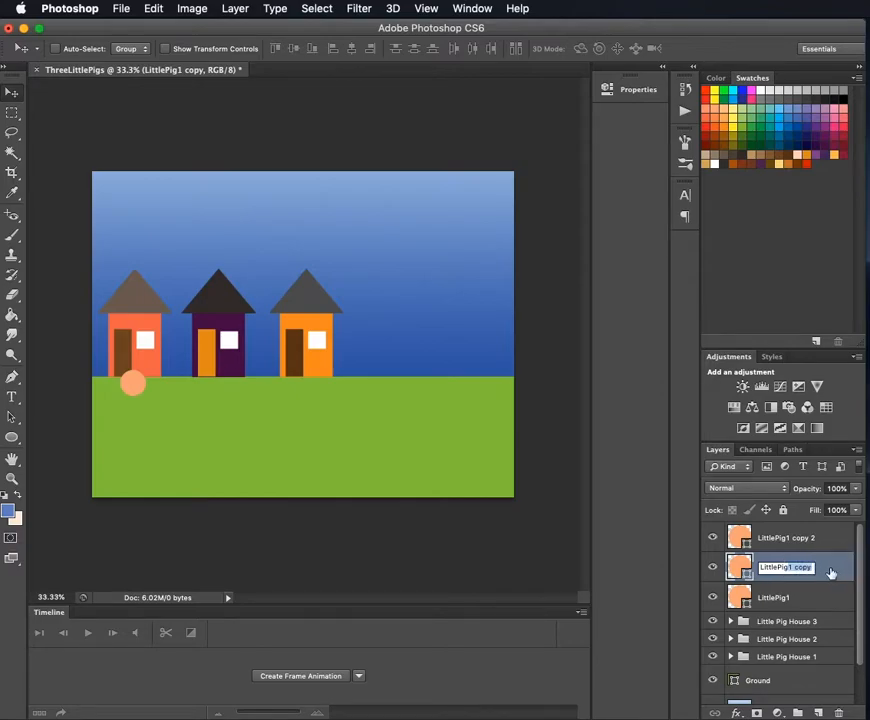
pyautogui.write('2')
pyautogui.doubleClick(797, 541)
pyautogui.click(789, 538)
pyautogui.moveTo(789, 538); pyautogui.dragTo(839, 538)
pyautogui.write('3')
pyautogui.press('Return')
# - Move the LittlePig2 circle to the base of the second house and the LittlePig3 circle to the base of the third house
pyautogui.click(820, 567)
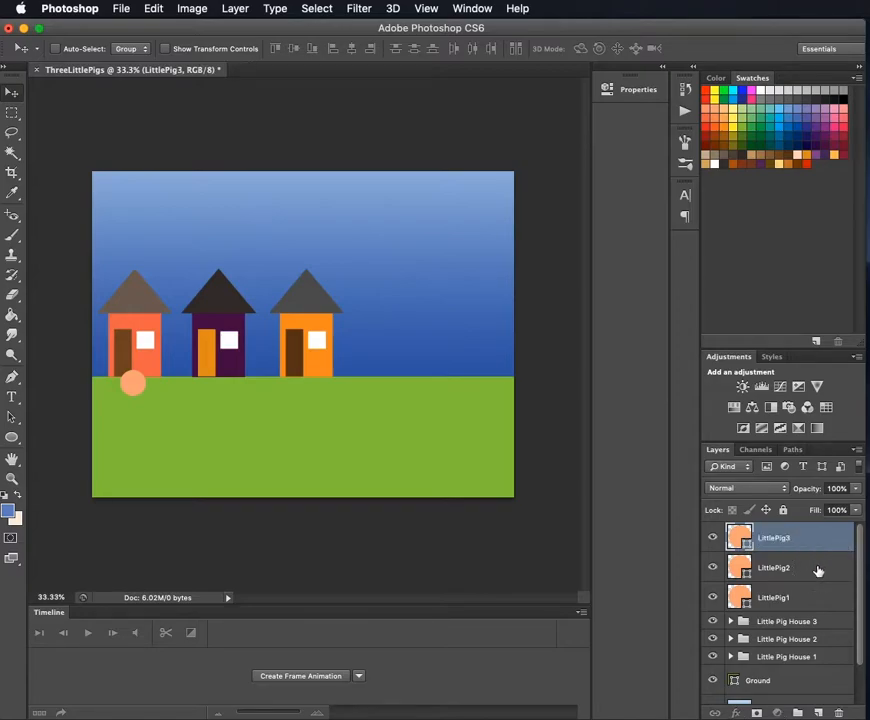
pyautogui.click(819, 599)
pyautogui.click(805, 567)
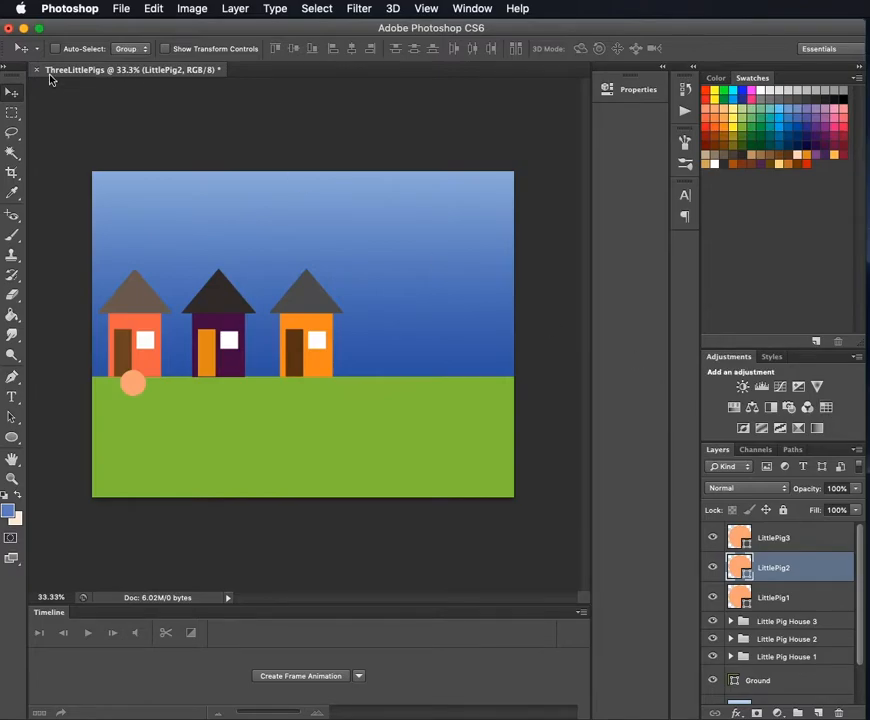
pyautogui.moveTo(143, 390); pyautogui.dragTo(219, 390)
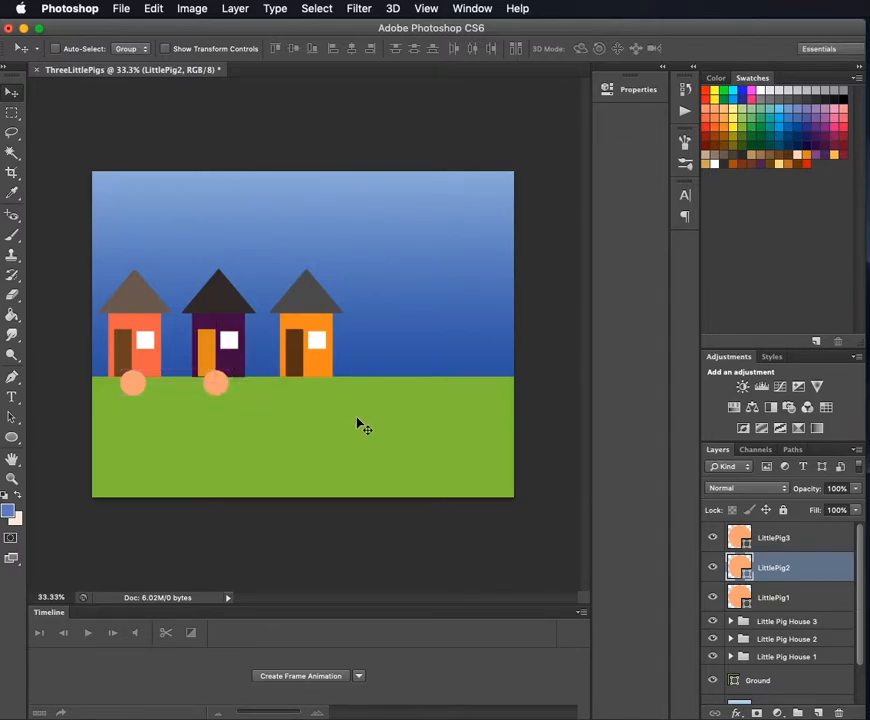
pyautogui.click(753, 534)
pyautogui.moveTo(132, 384); pyautogui.dragTo(303, 398)
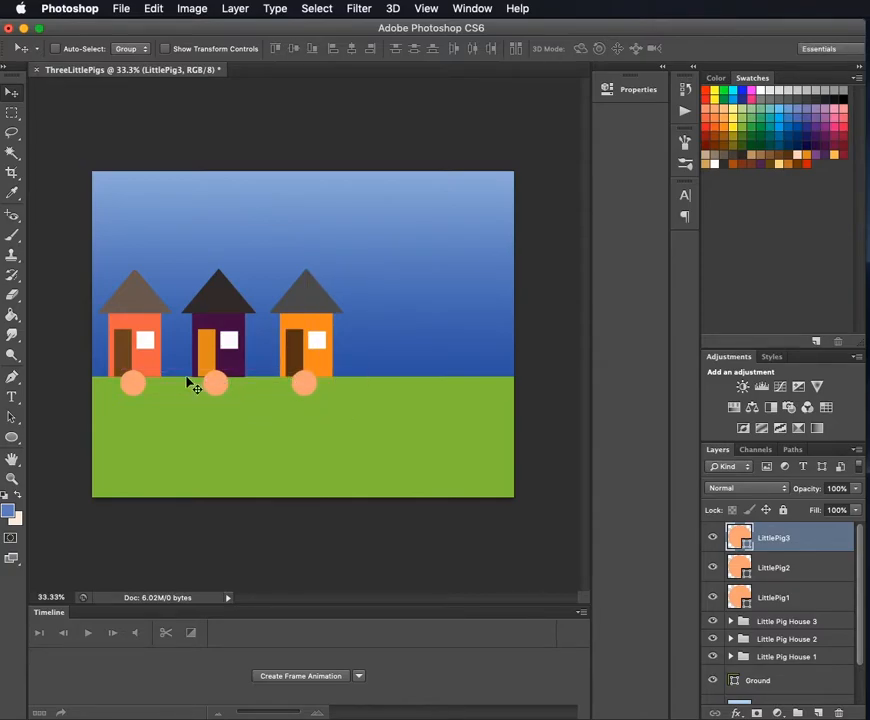
# - Create a new layer group above the pig circle layers and name it Little Pigs
pyautogui.scroll(-2, 772, 553)
pyautogui.scroll(2, 772, 553)
pyautogui.click(797, 712)
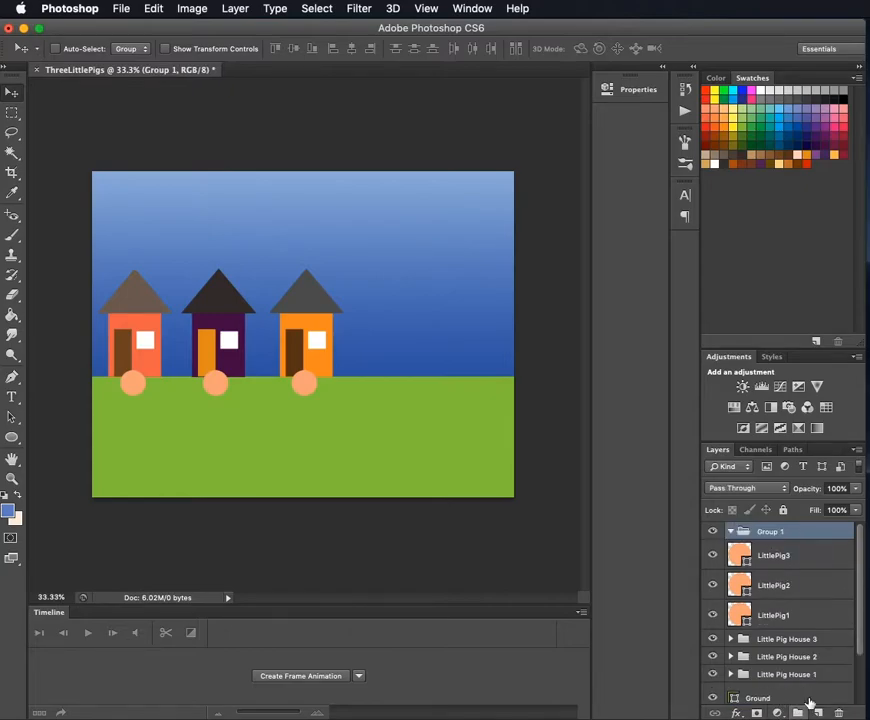
pyautogui.doubleClick(765, 531)
pyautogui.write('Little Pigs')
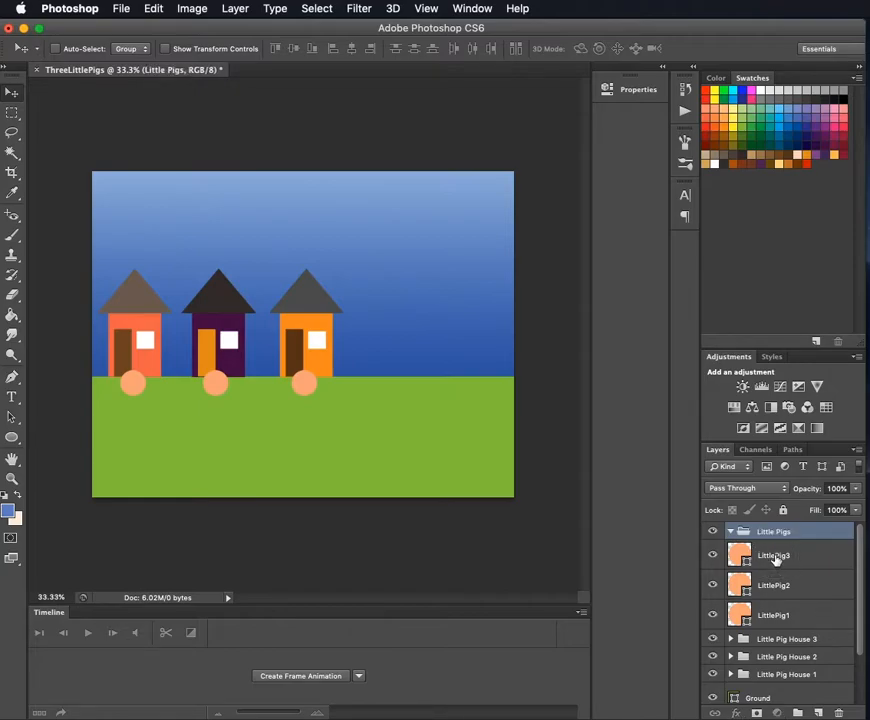
# - Put the LittlePig1, LittlePig2 and LittlePig3 layers into the Little Pigs group, collapse it and check it by toggling its visibility
pyautogui.click(829, 558)
pyautogui.keyDown('shift'); pyautogui.click(773, 616); pyautogui.keyUp('shift')
pyautogui.moveTo(741, 553); pyautogui.dragTo(741, 535)
pyautogui.click(730, 531)
pyautogui.click(714, 532)
pyautogui.click(714, 533)
pyautogui.click(714, 533)
pyautogui.click(714, 533)
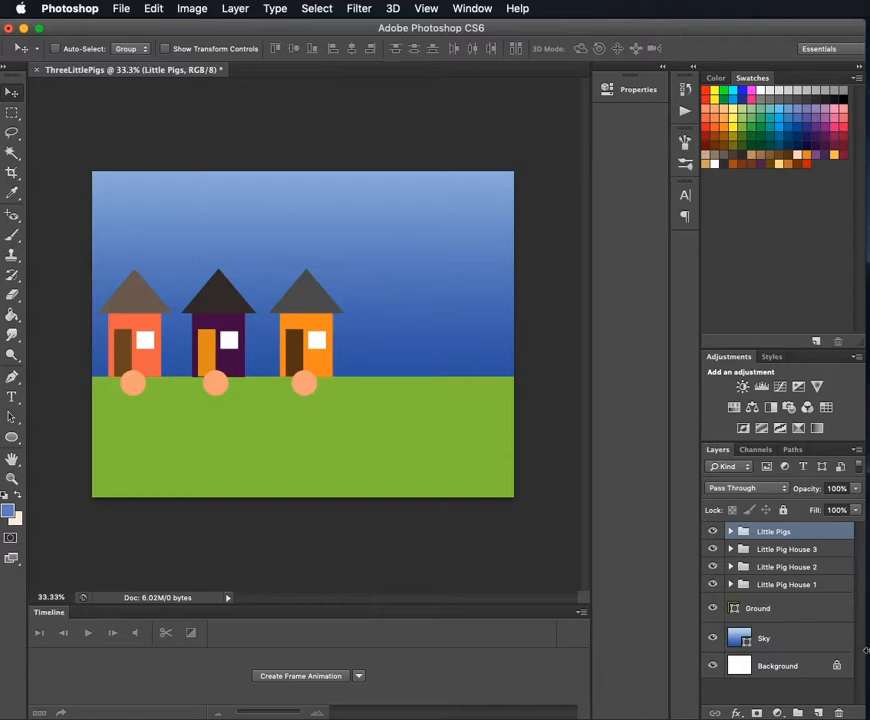
# - Create a new layer group above the Little Pigs group and name it BigBadWolf
pyautogui.click(798, 712)
pyautogui.doubleClick(765, 531)
pyautogui.write('BigB')
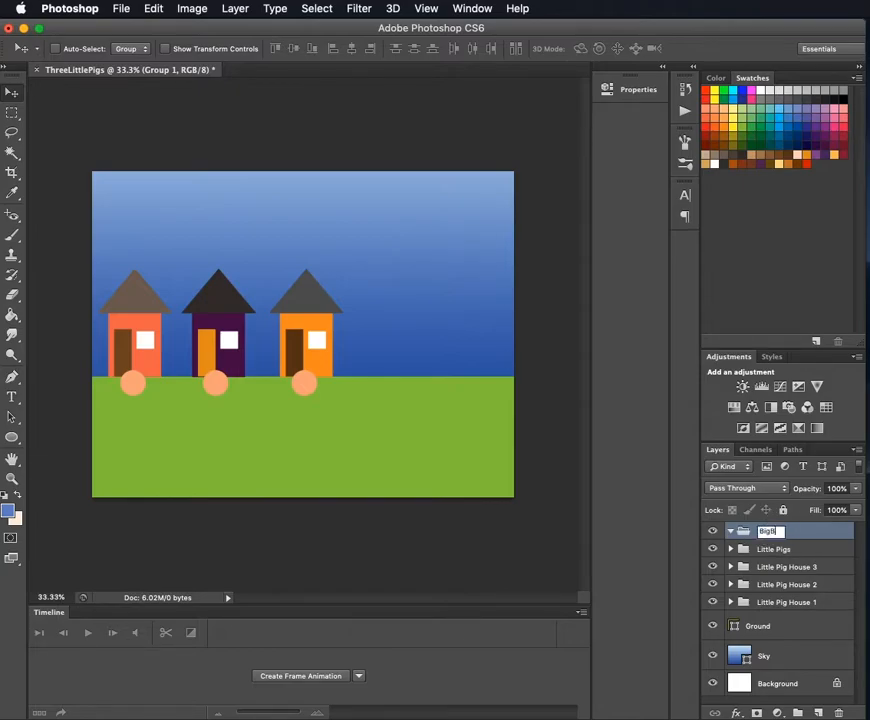
pyautogui.write('adWolf')
pyautogui.press('Return')
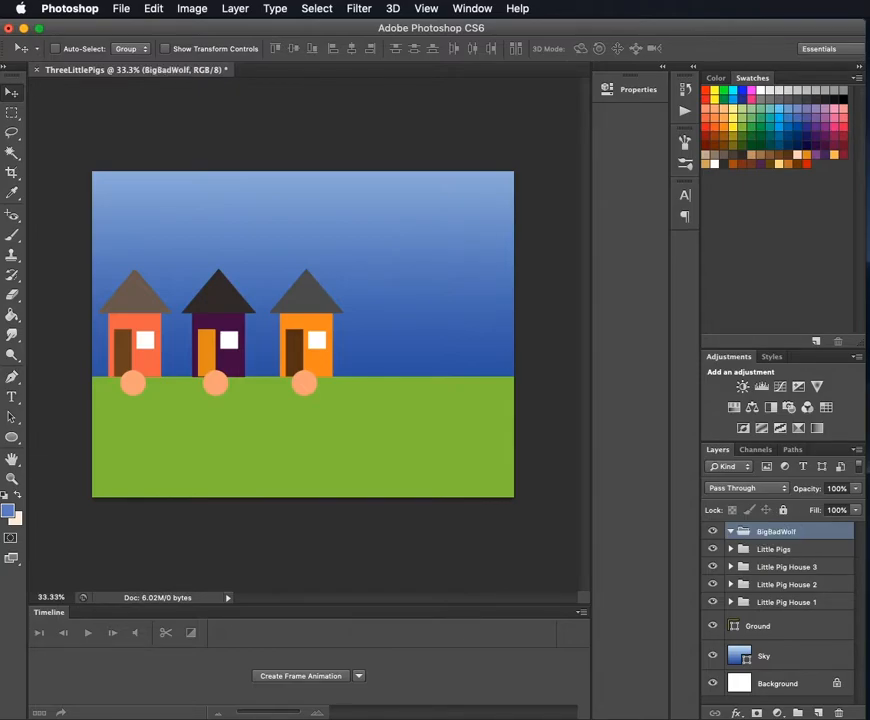
# - Add an empty layer inside the BigBadWolf group and choose the Polygon tool
pyautogui.click(818, 712)
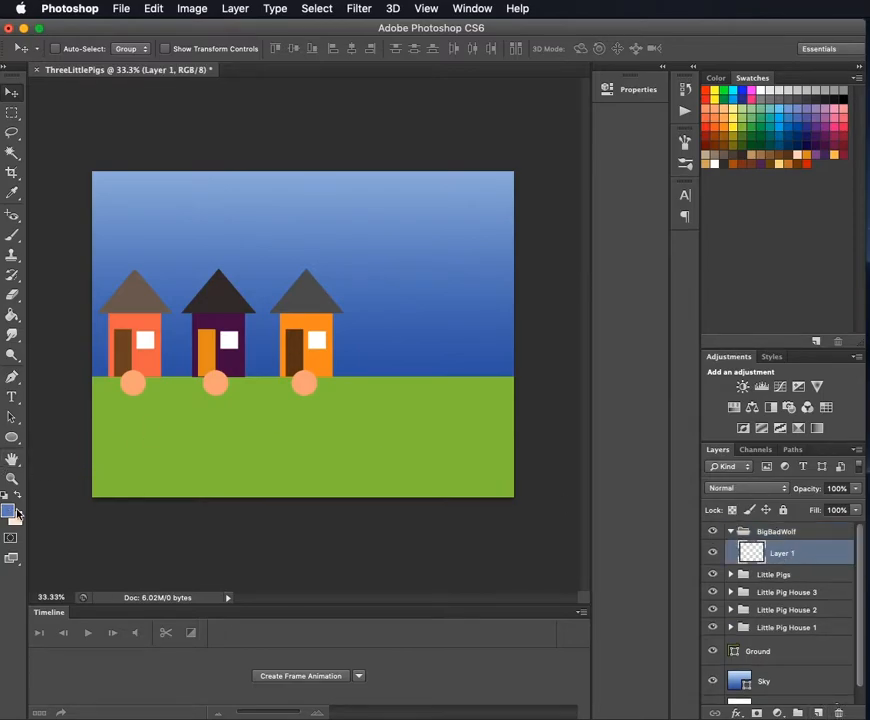
pyautogui.click(12, 437)
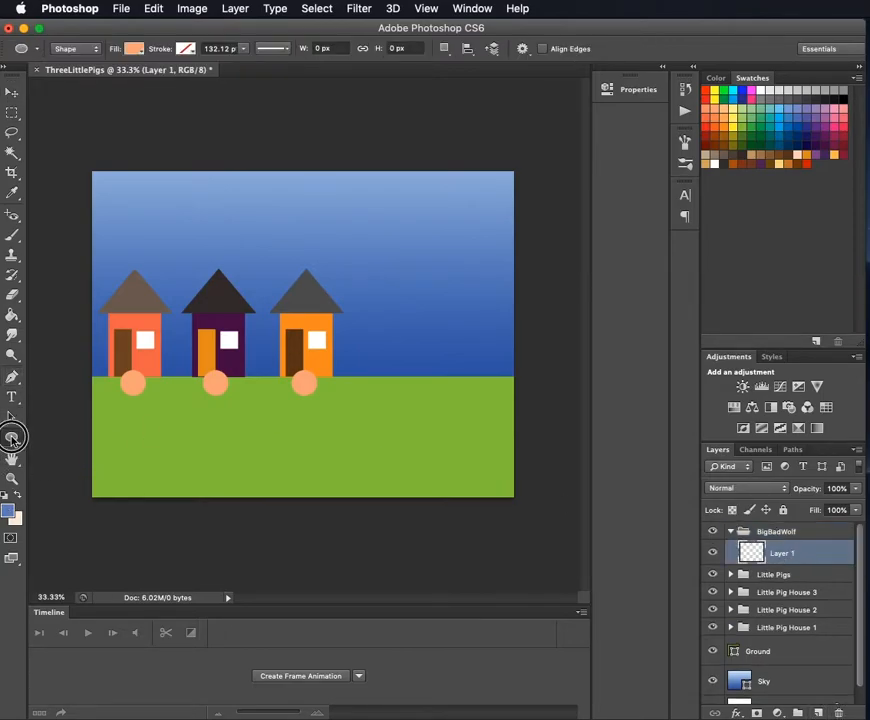
pyautogui.click(12, 437)
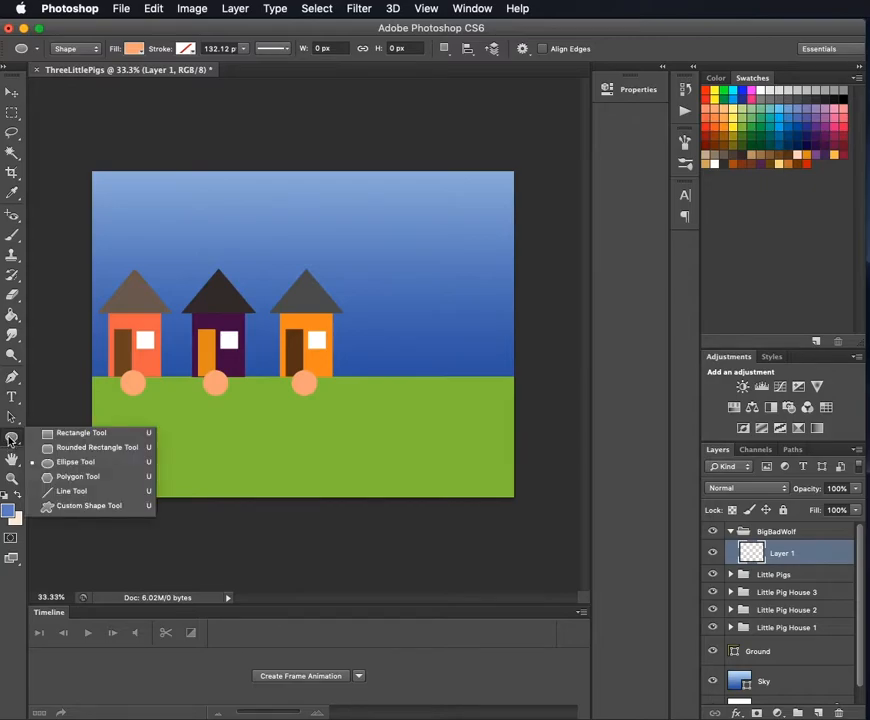
pyautogui.click(78, 477)
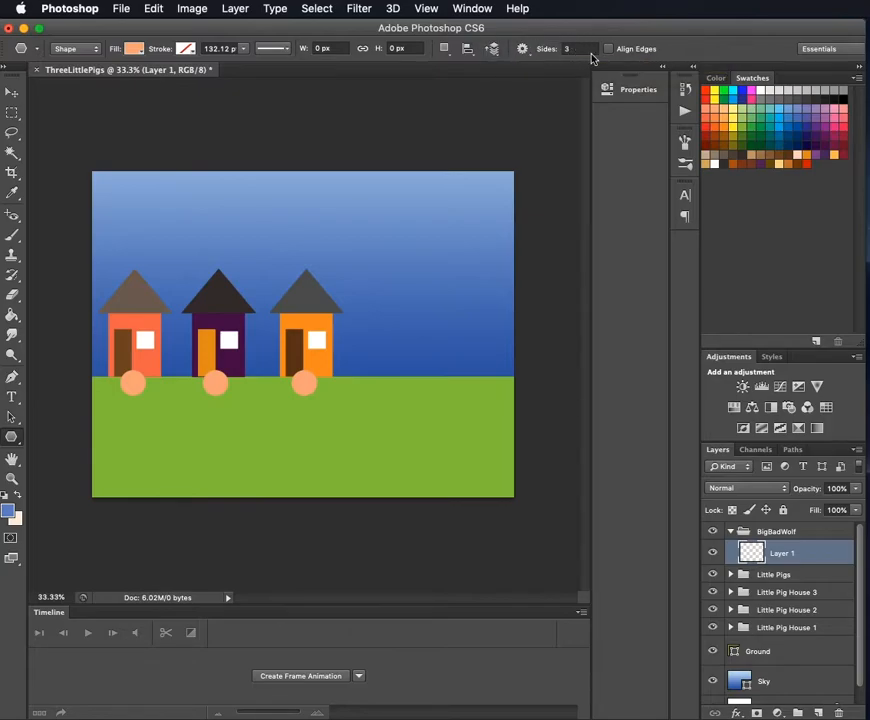
# - Try a three-sided star polygon with sides indented by 20% in the sky, undo it and turn the star option off
pyautogui.click(522, 48)
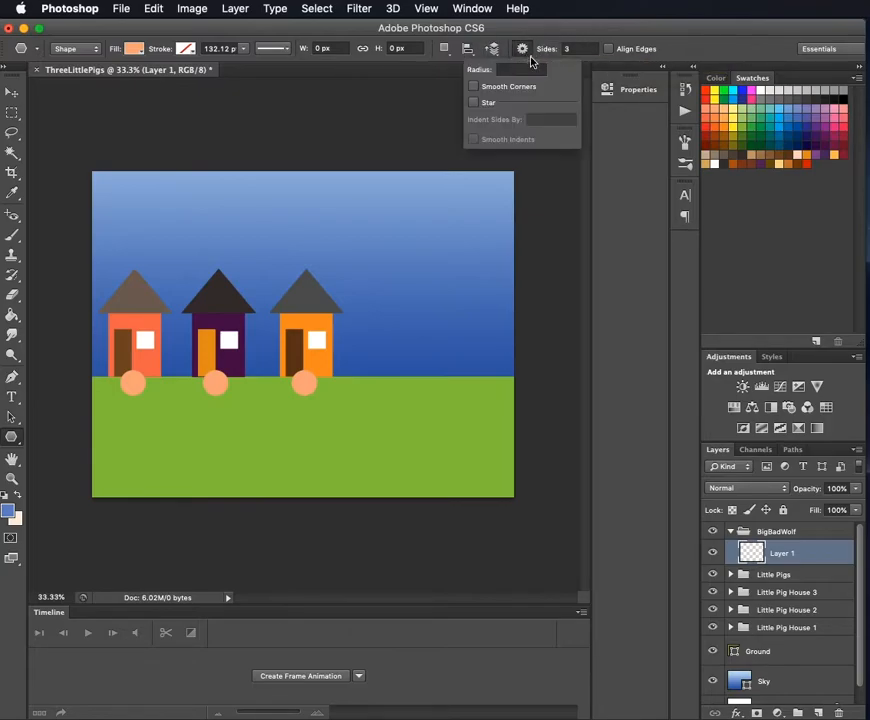
pyautogui.click(474, 102)
pyautogui.click(543, 119)
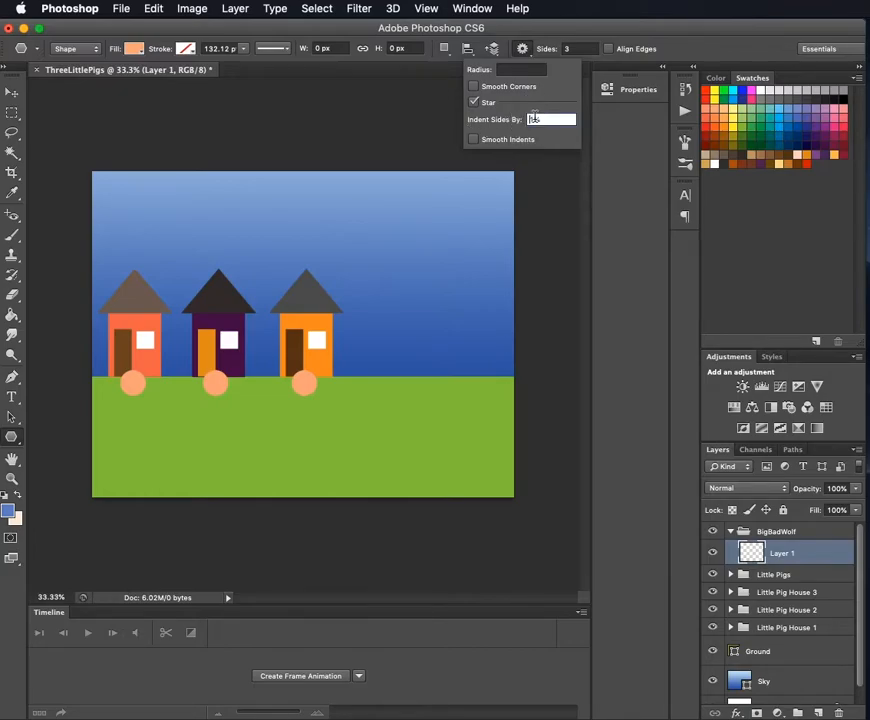
pyautogui.write('20')
pyautogui.click(565, 32)
pyautogui.moveTo(306, 213)
pyautogui.mouseDown()
pyautogui.moveTo(353, 254)
pyautogui.moveTo(379, 229)
pyautogui.moveTo(305, 163)
pyautogui.moveTo(252, 192)
pyautogui.moveTo(268, 241)
pyautogui.moveTo(334, 249)
pyautogui.mouseUp()
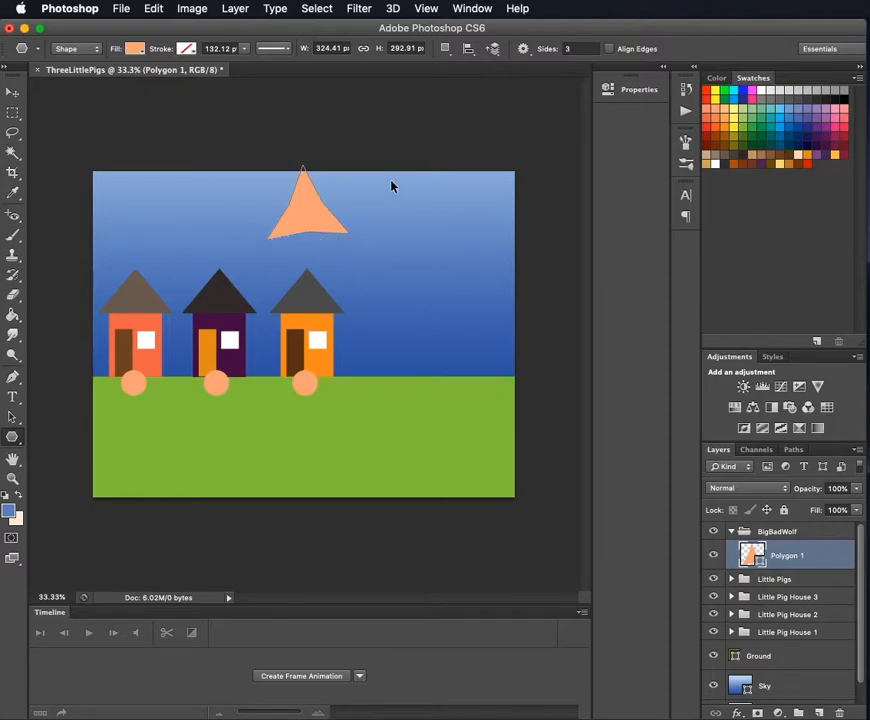
pyautogui.press('super+z')
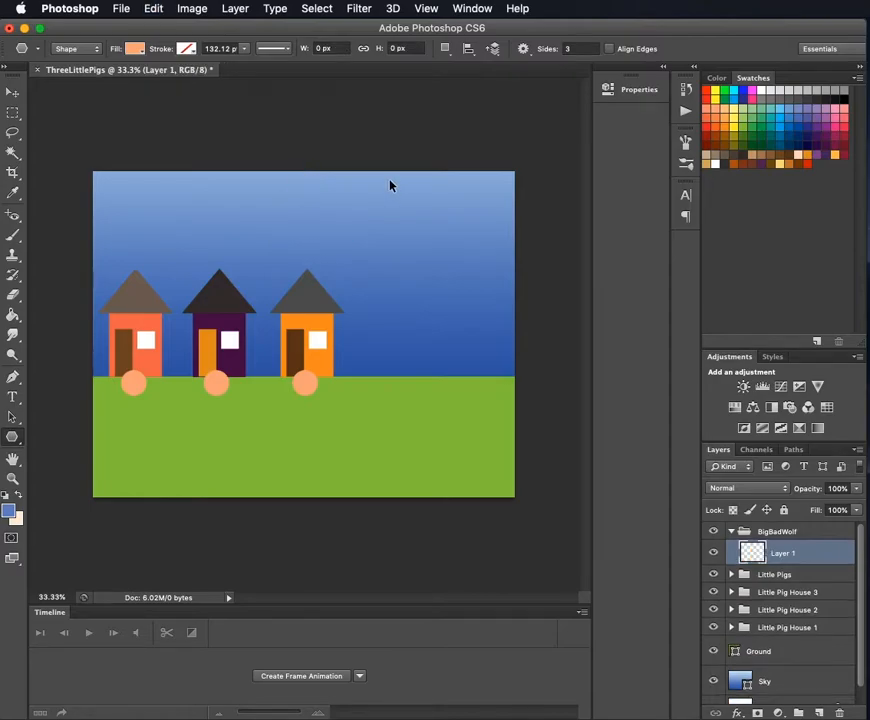
pyautogui.click(522, 50)
pyautogui.click(476, 102)
# - Draw a three-sided polygon about 712 by 736 px over the sky and houses and fill it with dark grey
pyautogui.click(576, 48)
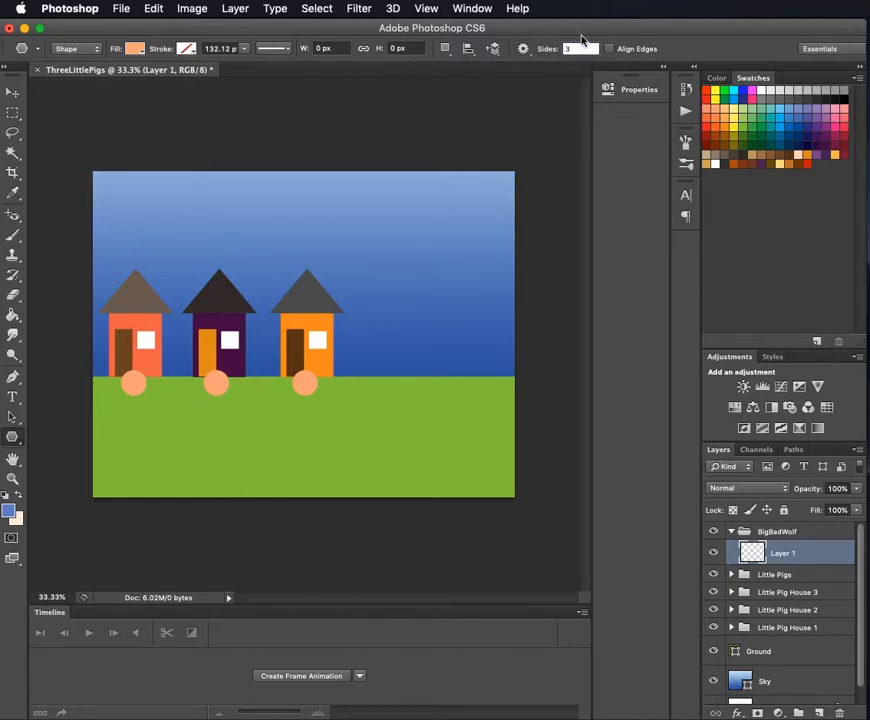
pyautogui.moveTo(228, 237); pyautogui.dragTo(308, 167)
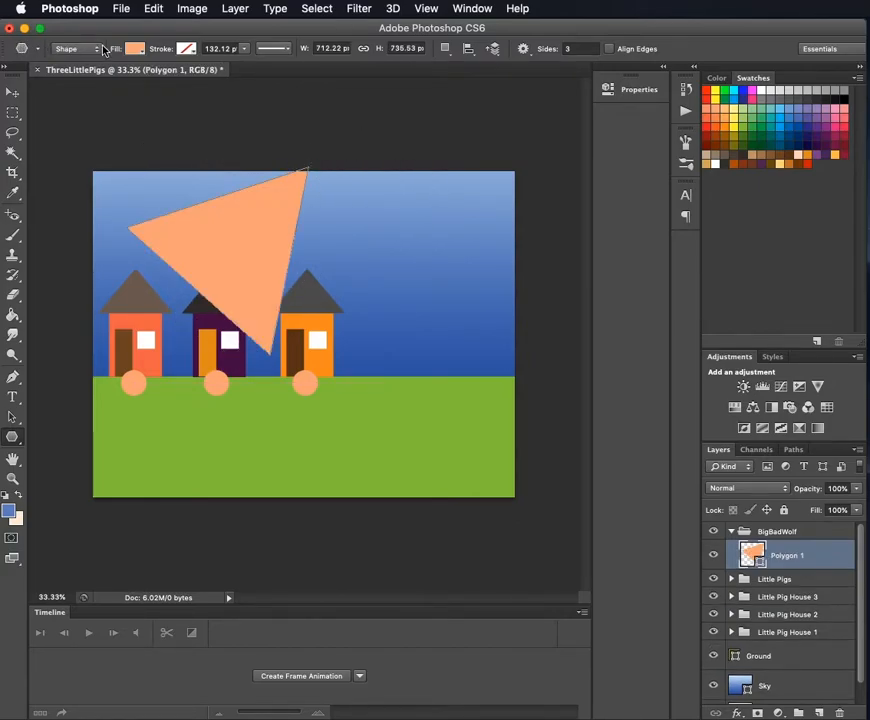
pyautogui.click(134, 48)
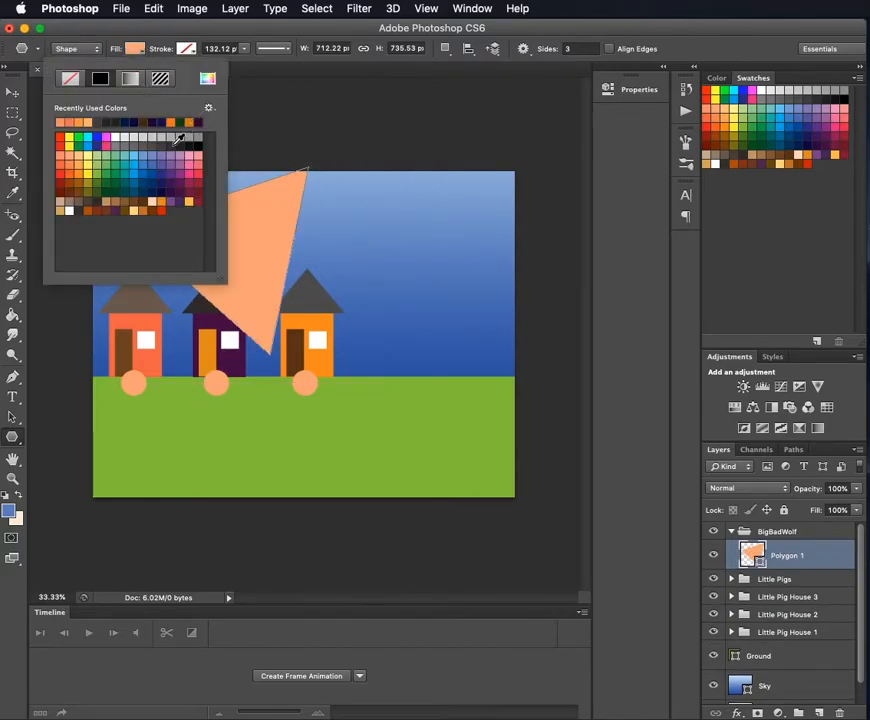
pyautogui.click(180, 138)
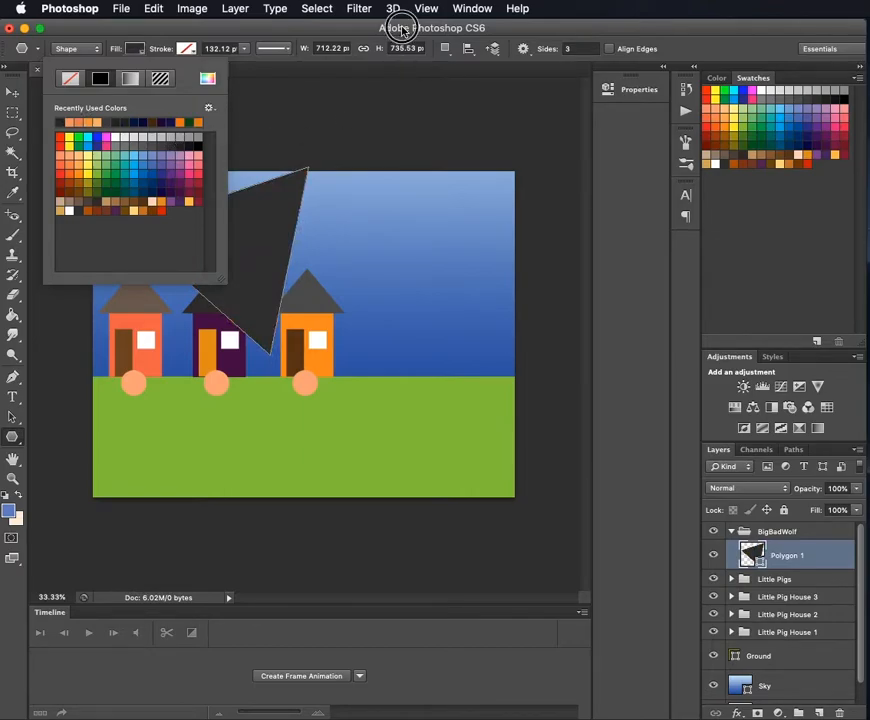
pyautogui.click(400, 28)
# - Move the dark triangle to the right side of the scene and free-transform it to about 162% width and 72% height, pointing at the houses
pyautogui.click(12, 92)
pyautogui.moveTo(259, 260); pyautogui.dragTo(395, 330)
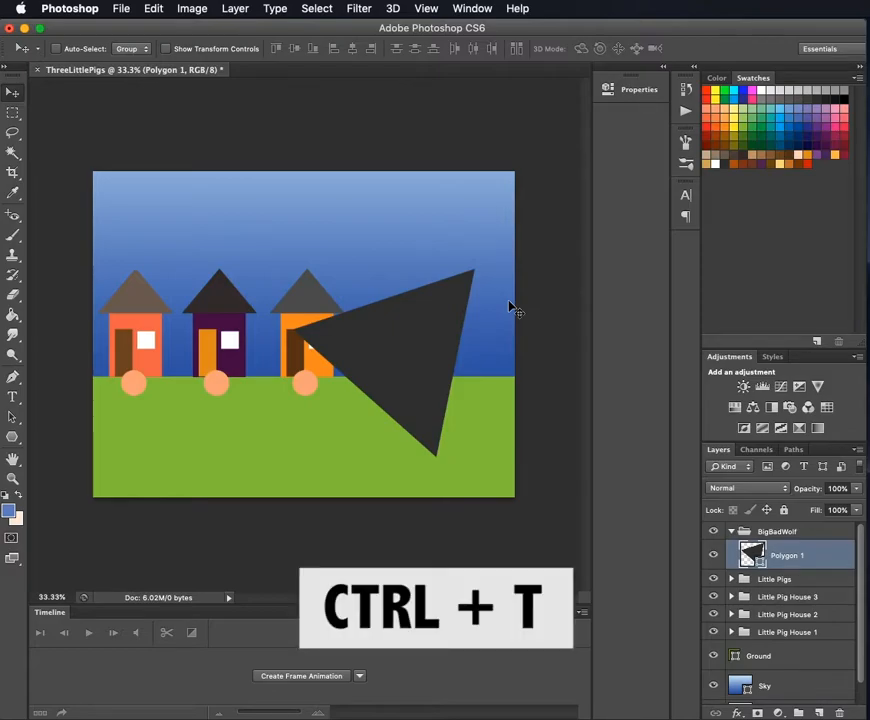
pyautogui.hotkey('ctrl', 't')
pyautogui.moveTo(394, 456); pyautogui.dragTo(423, 404)
pyautogui.moveTo(472, 338); pyautogui.dragTo(590, 361)
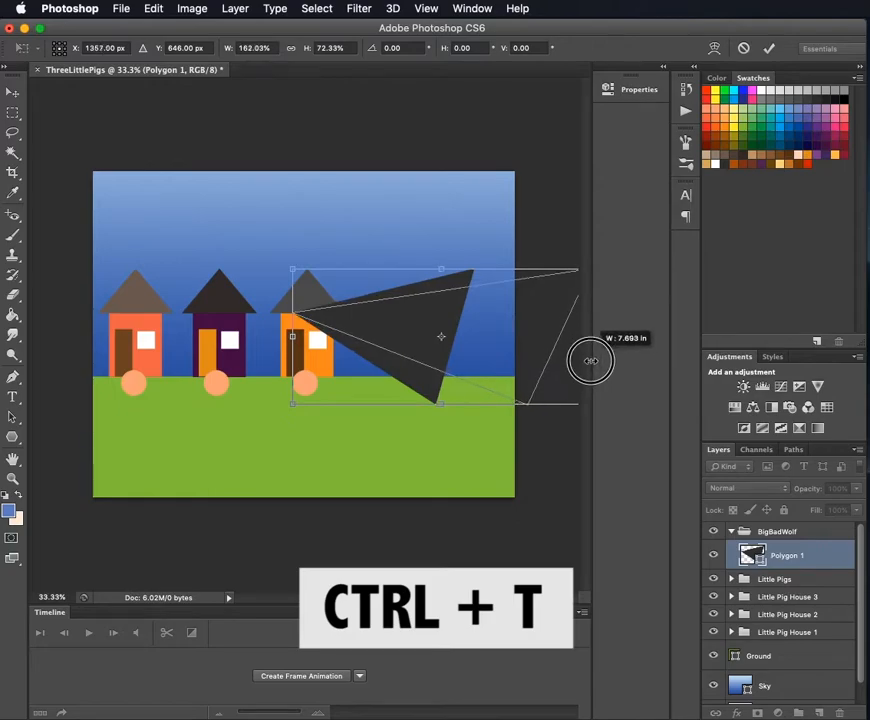
pyautogui.moveTo(493, 344)
pyautogui.mouseDown()
pyautogui.moveTo(486, 369)
pyautogui.moveTo(505, 378)
pyautogui.moveTo(506, 369)
pyautogui.moveTo(487, 361)
pyautogui.mouseUp()
pyautogui.press('Return')
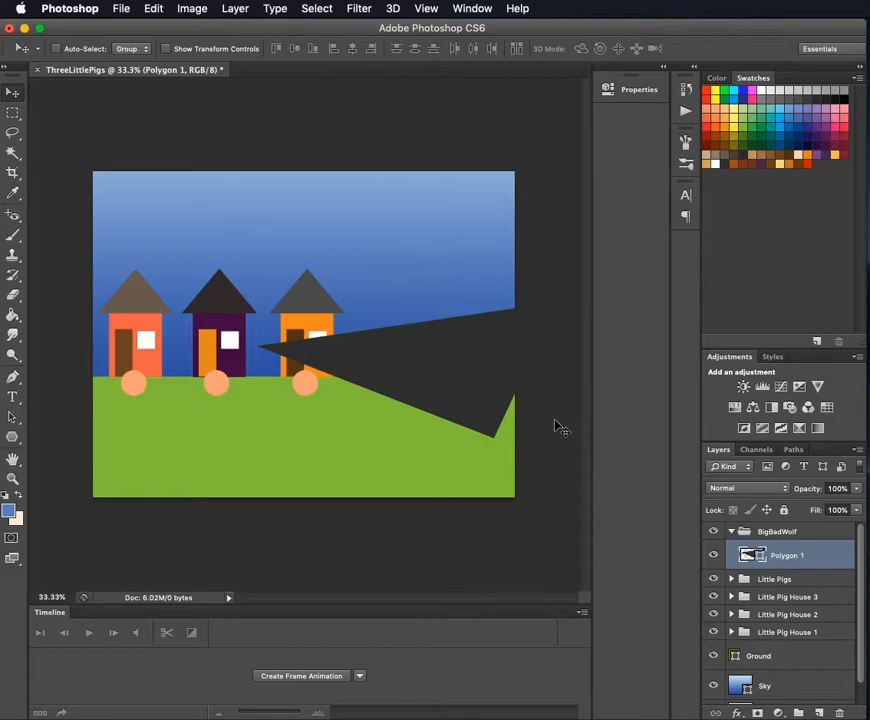
# - Duplicate the dark triangle, move the copy below as a lower jaw, and shift the original slightly right to line up the tips
pyautogui.hotkey('ctrl', 'j')
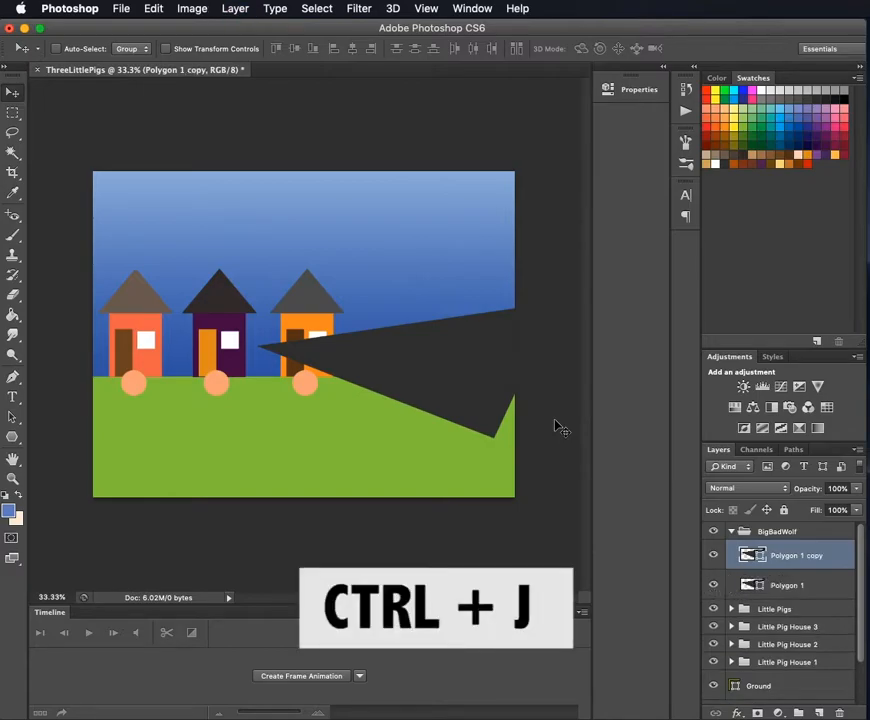
pyautogui.moveTo(472, 383); pyautogui.dragTo(491, 476)
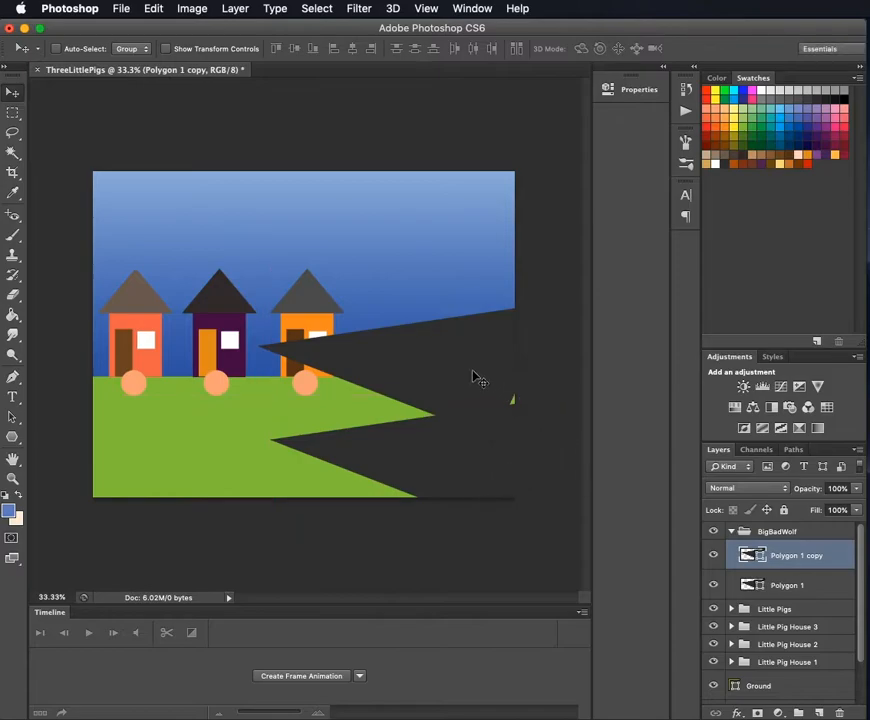
pyautogui.click(762, 581)
pyautogui.moveTo(478, 369); pyautogui.dragTo(491, 373)
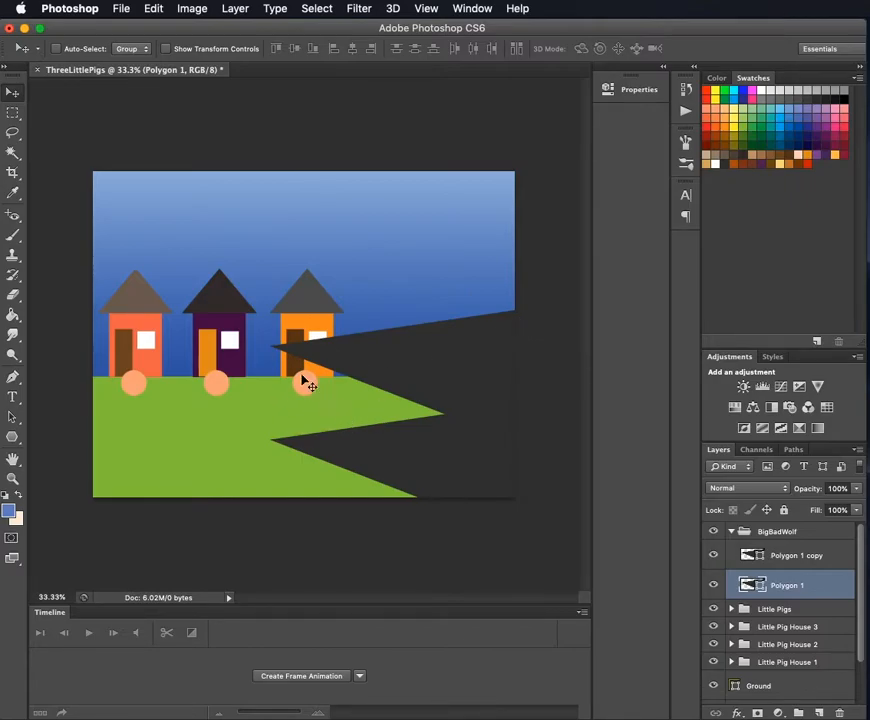
# - Add a new layer above the triangle copy in the BigBadWolf group and name it Eye
pyautogui.click(826, 558)
pyautogui.press('super+alt+shift+n')
pyautogui.doubleClick(785, 552)
pyautogui.write('E')
pyautogui.press('Return')
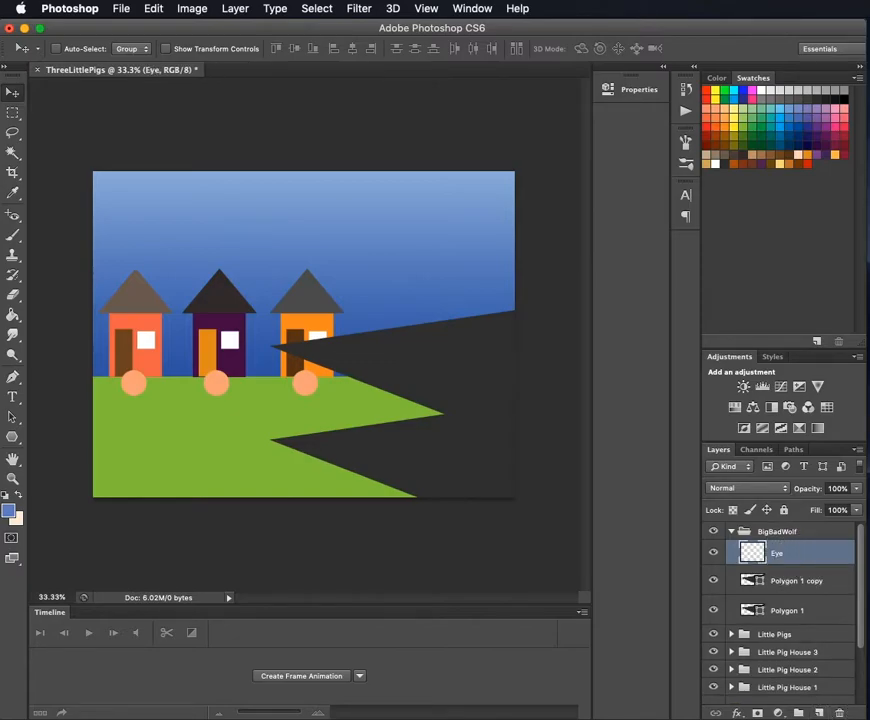
# - Rename the triangle copy's layer as WollfHead and the original triangle's layer as WolfHead2
pyautogui.doubleClick(790, 580)
pyautogui.write('WolfHead')
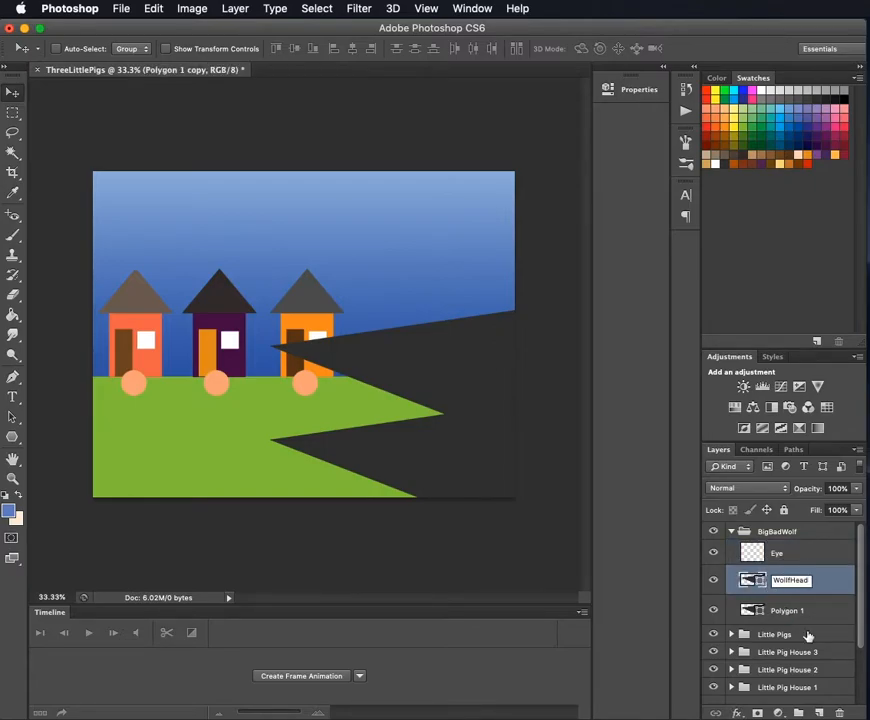
pyautogui.doubleClick(792, 610)
pyautogui.write('Wol')
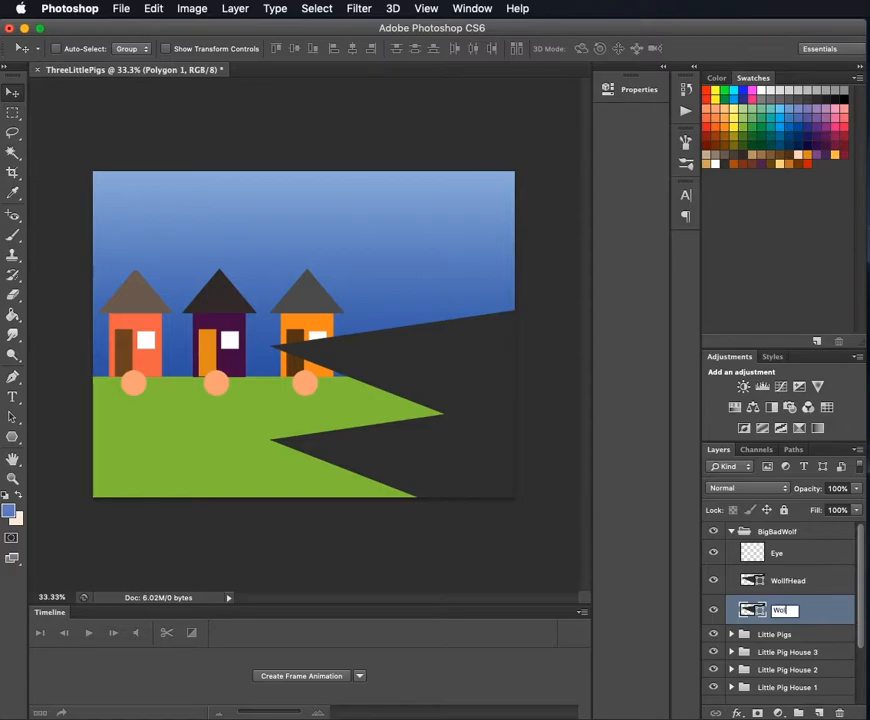
pyautogui.write('fHead2')
pyautogui.press('Return')
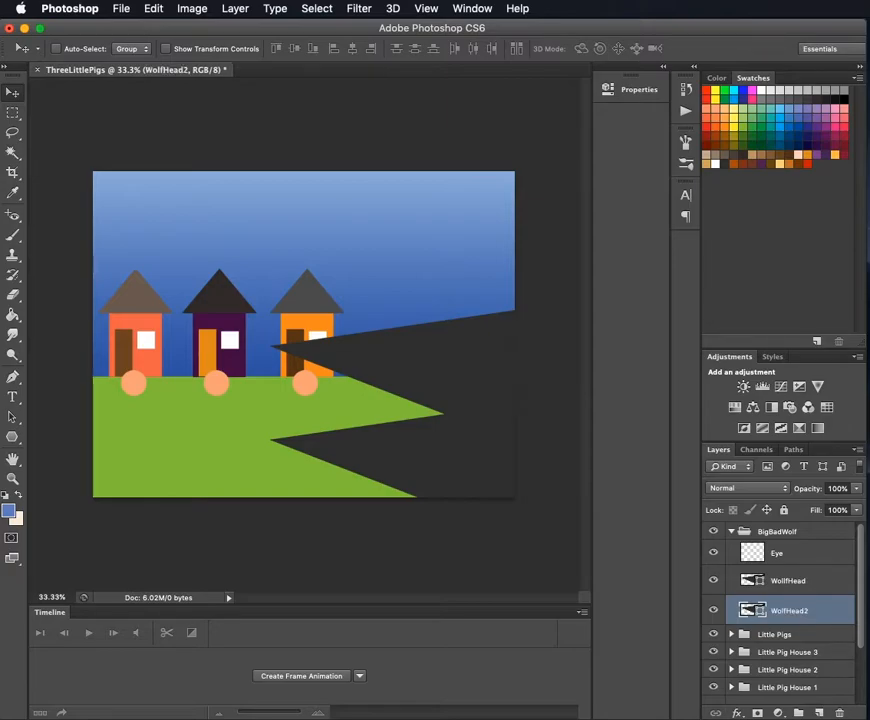
# - Draw a red triangle about 230 by 245 px on the Eye layer, over the wolf's upper jaw
pyautogui.click(818, 553)
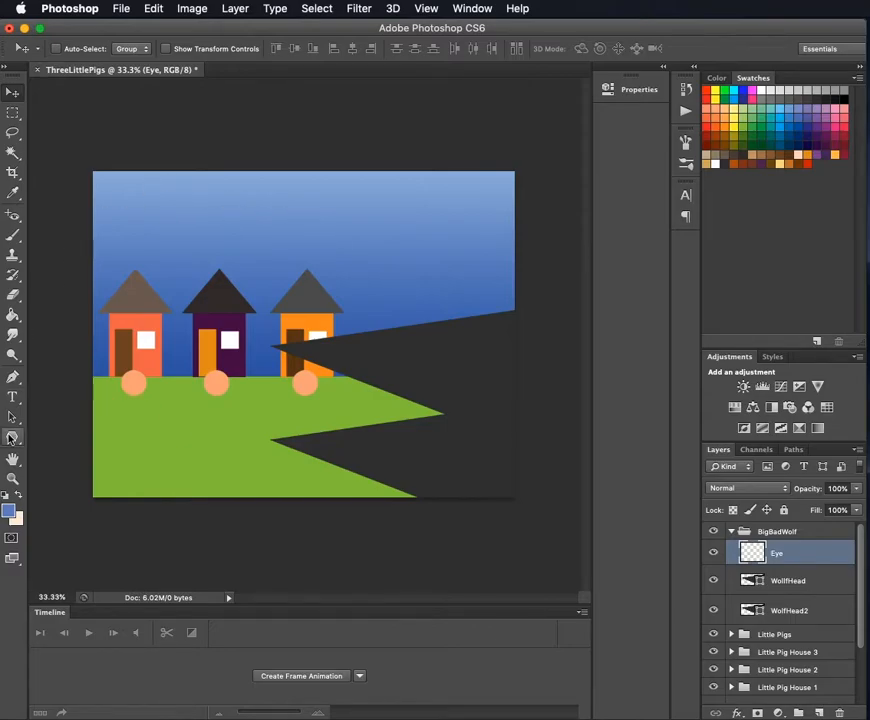
pyautogui.press('u')
pyautogui.click(135, 49)
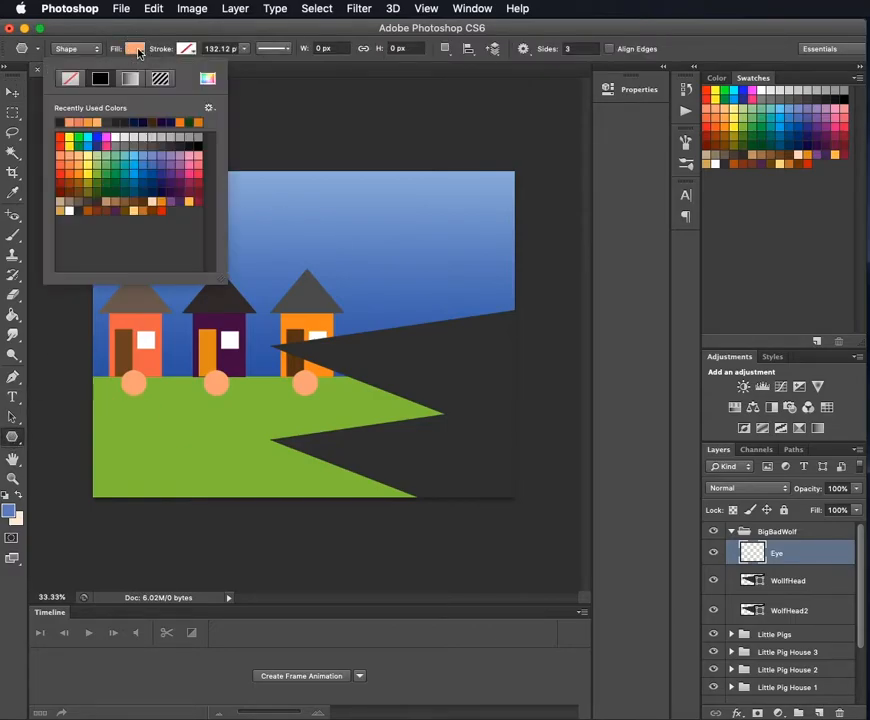
pyautogui.click(70, 138)
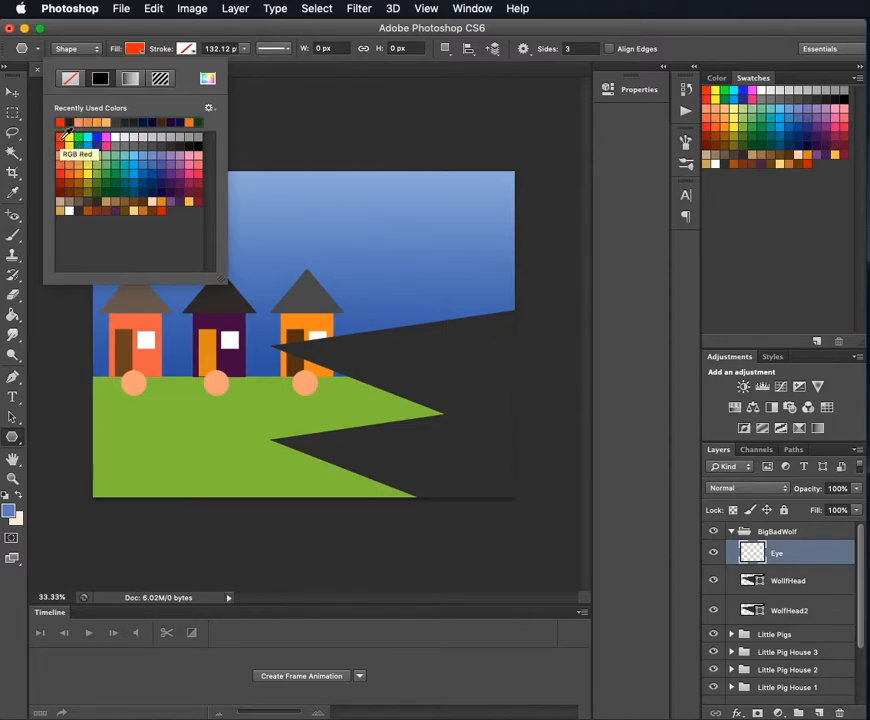
pyautogui.moveTo(417, 351); pyautogui.dragTo(429, 321)
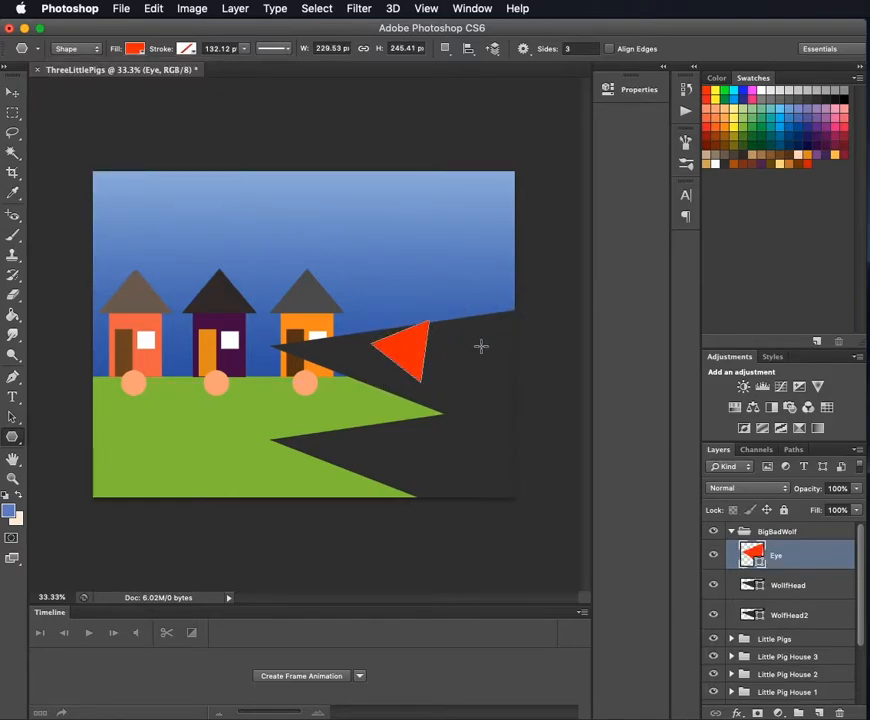
# - Free-transform the red eye to about 417 by 115 px and position it inside the wolf's head near the canvas edge
pyautogui.hotkey('ctrl', 't')
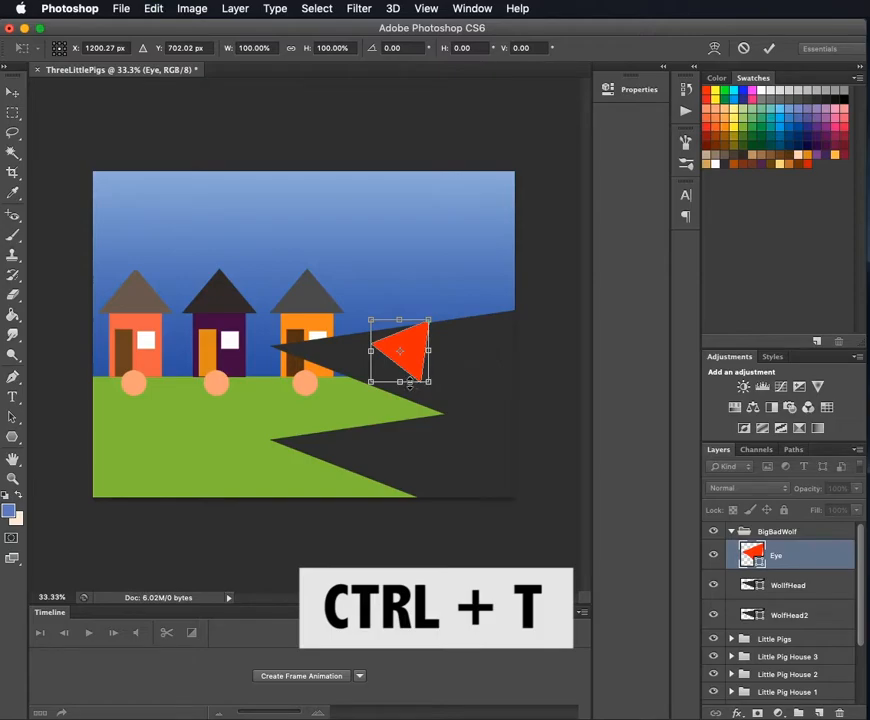
pyautogui.moveTo(402, 382); pyautogui.dragTo(452, 353)
pyautogui.moveTo(481, 367); pyautogui.dragTo(479, 361)
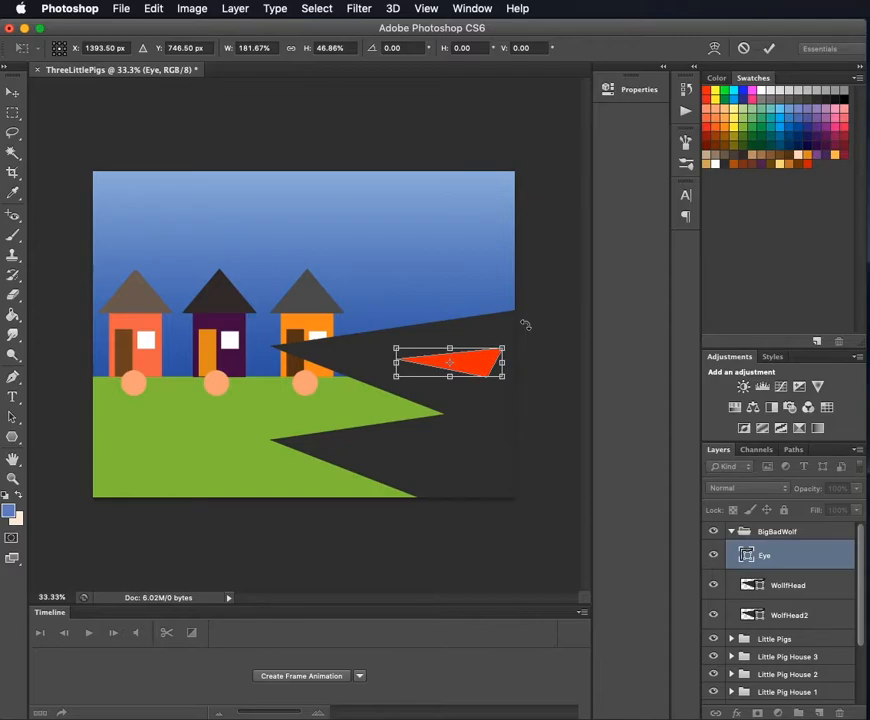
pyautogui.press('Return')
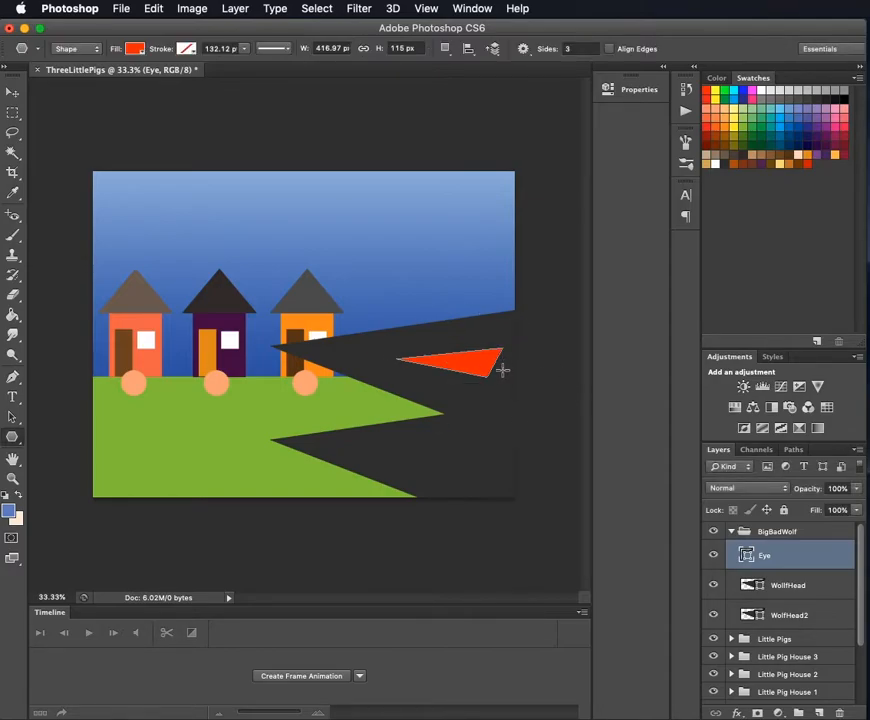
pyautogui.click(24, 93)
pyautogui.moveTo(482, 362); pyautogui.dragTo(484, 366)
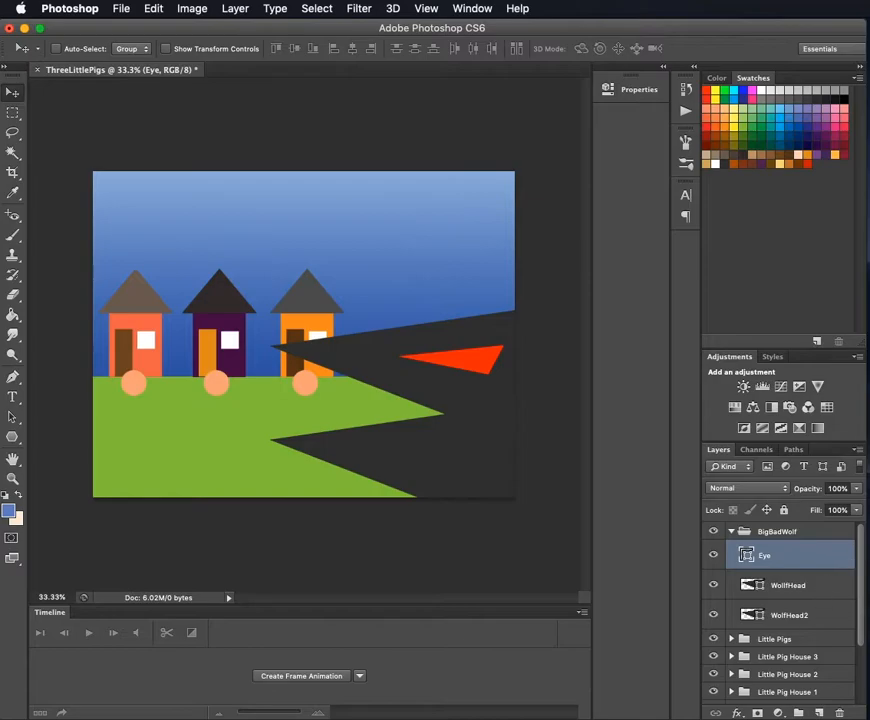
# - Add a new layer above the Eye layer and name it Teeth
pyautogui.click(820, 715)
pyautogui.doubleClick(781, 553)
pyautogui.write('Teeth')
pyautogui.press('Return')
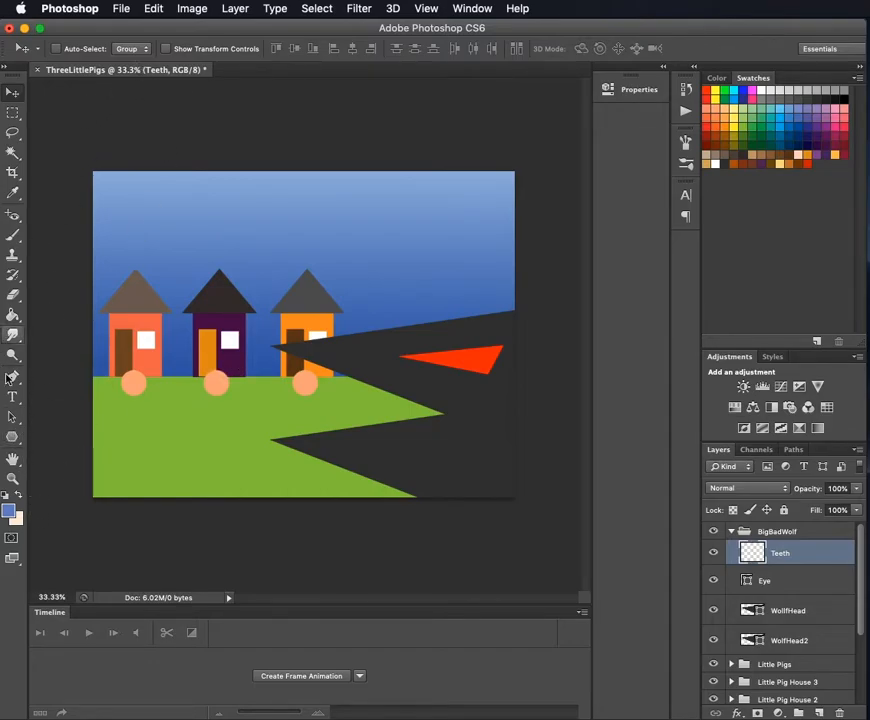
# - Draw a white triangle tooth on the Teeth layer at the lower jaw's tip and free-transform it to about 101 by 120 px
pyautogui.click(12, 437)
pyautogui.click(134, 48)
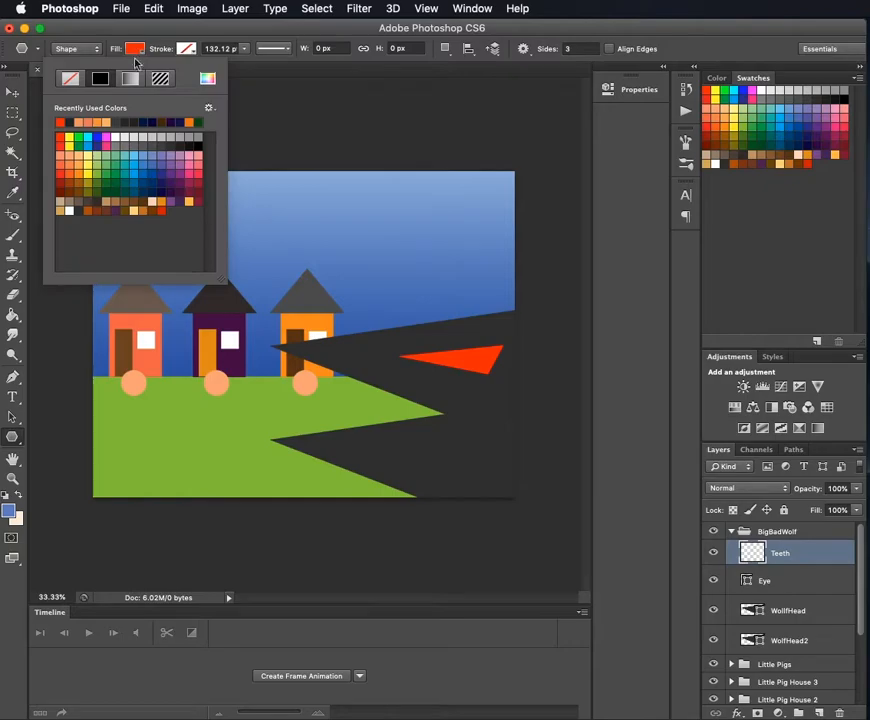
pyautogui.click(116, 138)
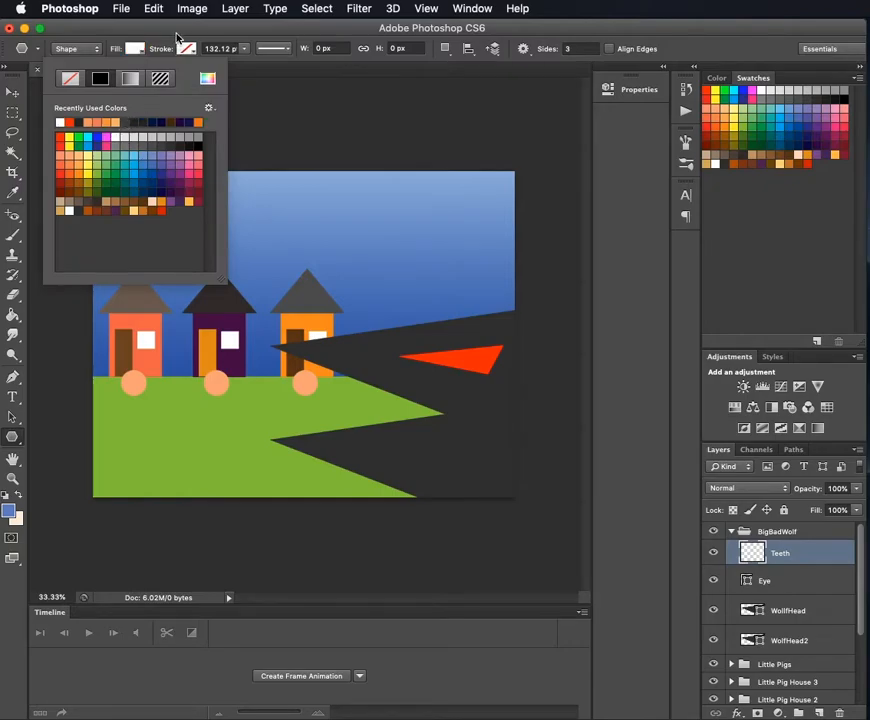
pyautogui.click(172, 30)
pyautogui.moveTo(313, 436)
pyautogui.mouseDown()
pyautogui.moveTo(313, 416)
pyautogui.moveTo(328, 436)
pyautogui.mouseUp()
pyautogui.press('super+t')
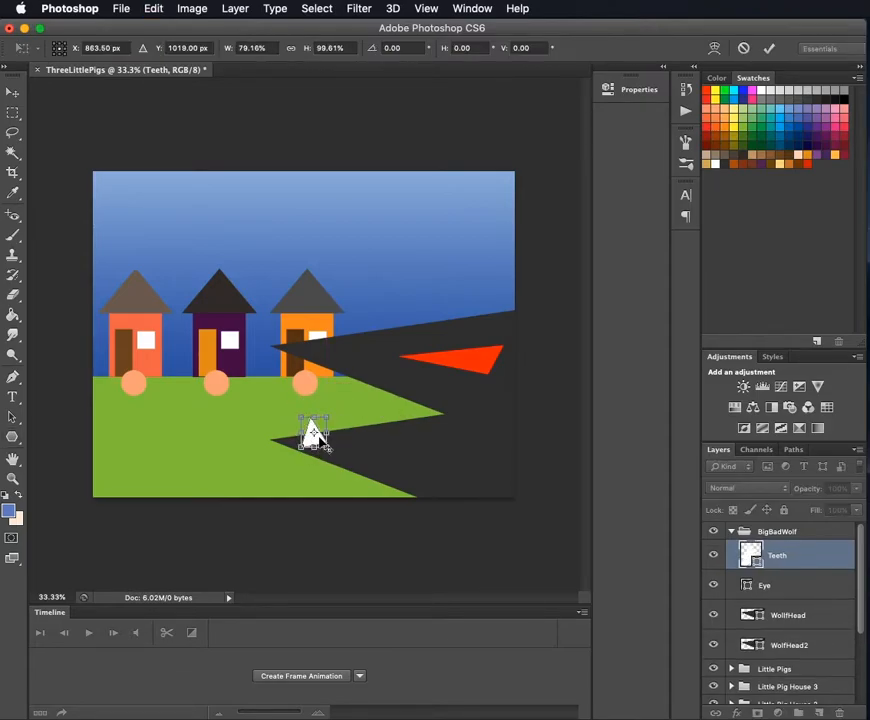
pyautogui.press('Return')
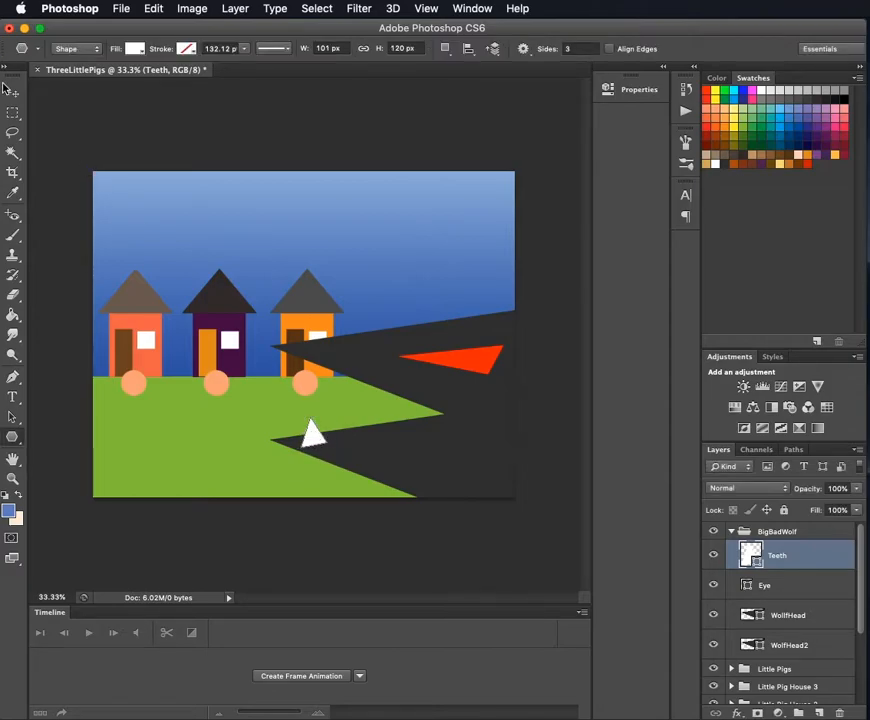
# - Move the tooth slightly up onto the lower jaw's edge and reorder the Teeth layer beneath WolfHead2
pyautogui.press('v')
pyautogui.moveTo(312, 437); pyautogui.dragTo(316, 428)
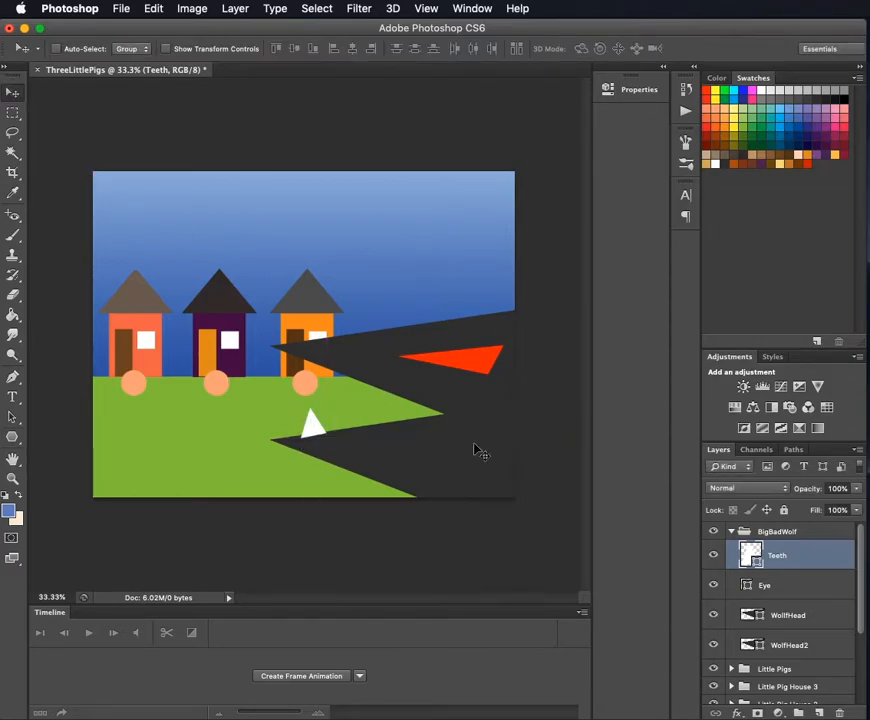
pyautogui.moveTo(787, 555); pyautogui.dragTo(785, 652)
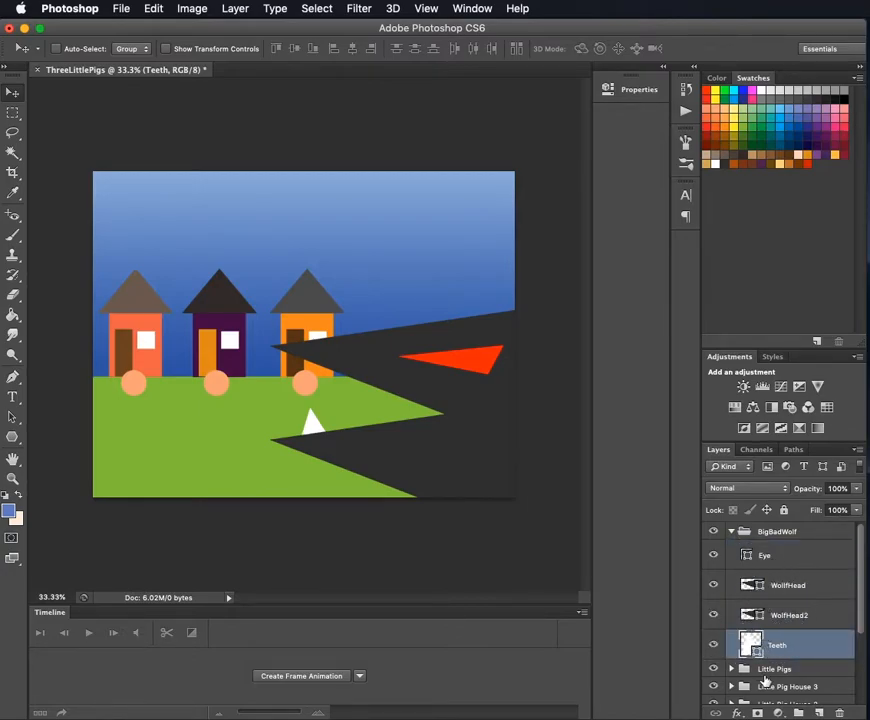
pyautogui.click(780, 645)
pyautogui.rightClick(781, 645)
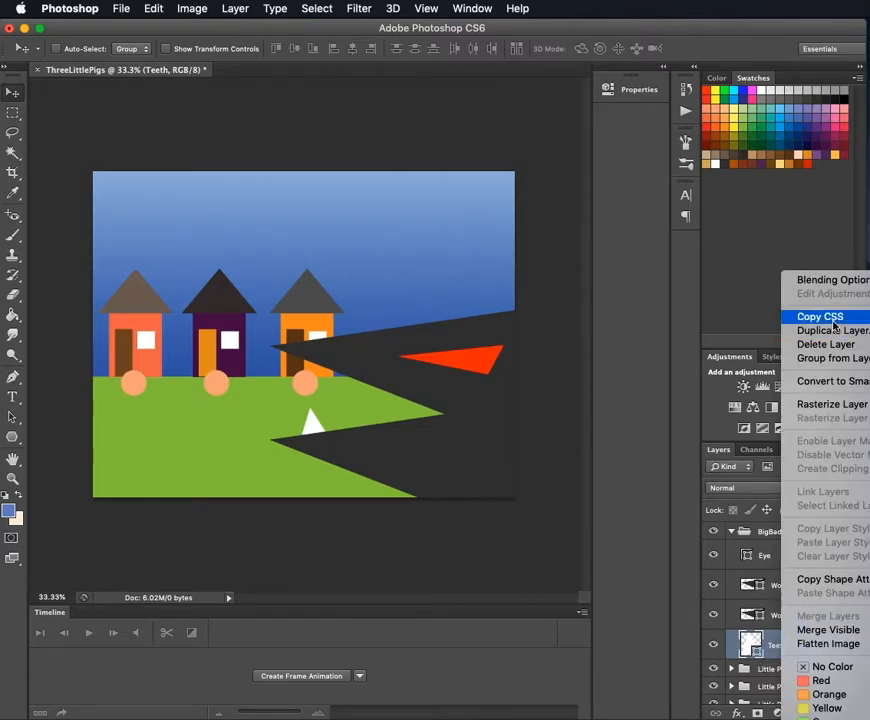
pyautogui.click(776, 646)
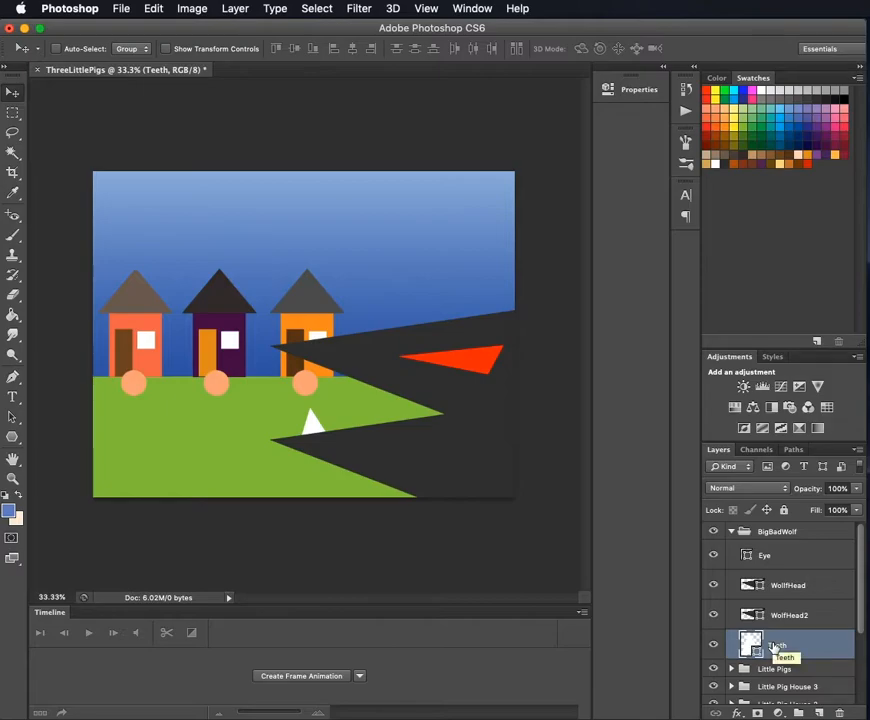
# - Duplicate the tooth three times along the lower jaw and stretch the frontmost copy to 138.33% height
pyautogui.hotkey('ctrl', 'j')
pyautogui.moveTo(312, 430); pyautogui.dragTo(333, 425)
pyautogui.press('super+j')
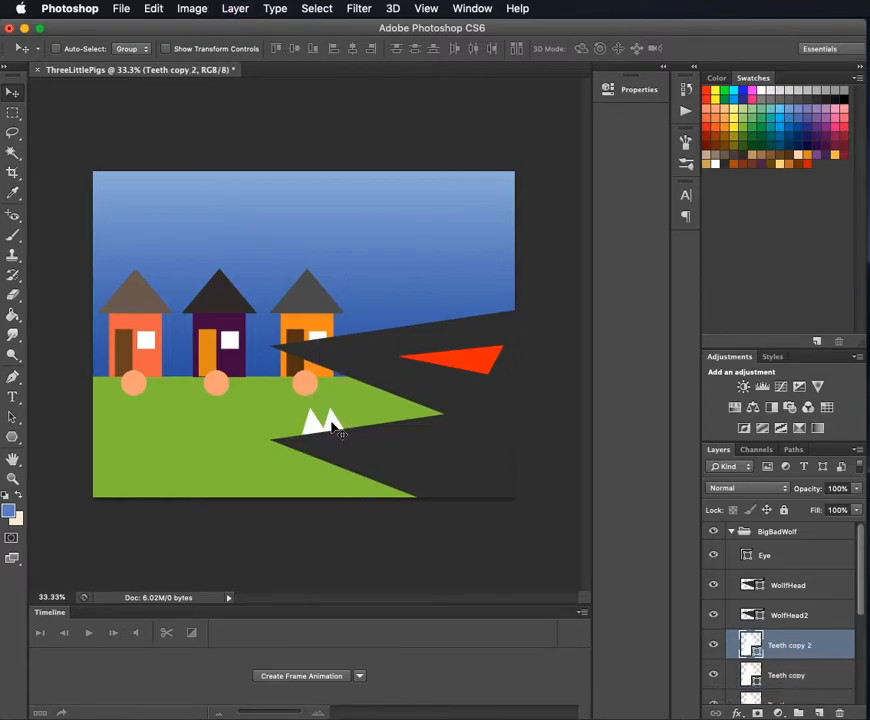
pyautogui.moveTo(339, 432); pyautogui.dragTo(295, 439)
pyautogui.hotkey('ctrl', 't')
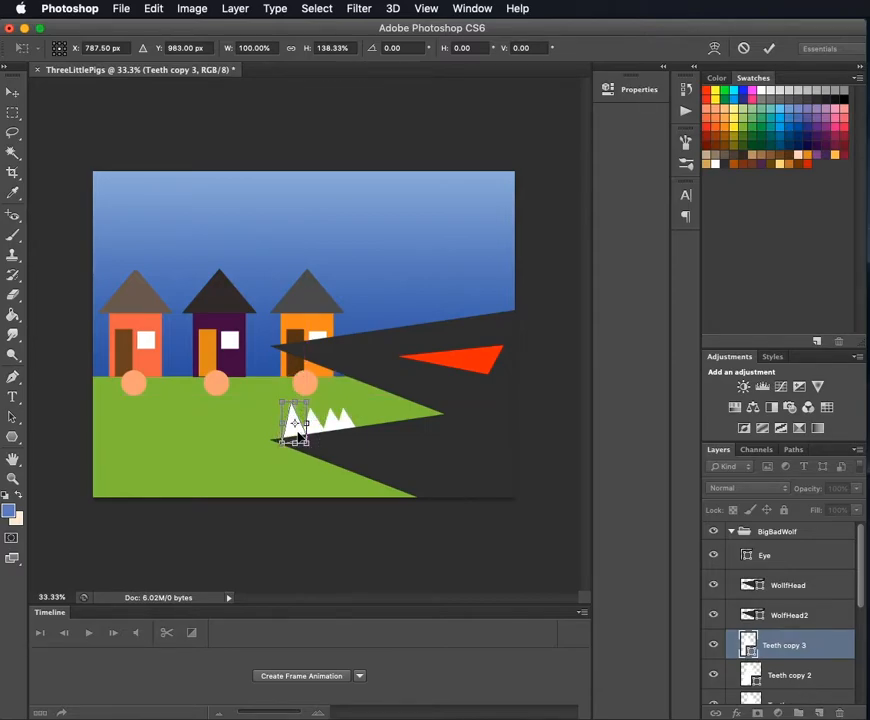
pyautogui.press('Return')
# - Extend the lower row to seven teeth with further copies and place one more copy at the upper jaw's edge
pyautogui.hotkey('ctrl', 'j')
pyautogui.hotkey('ctrl', 'j')
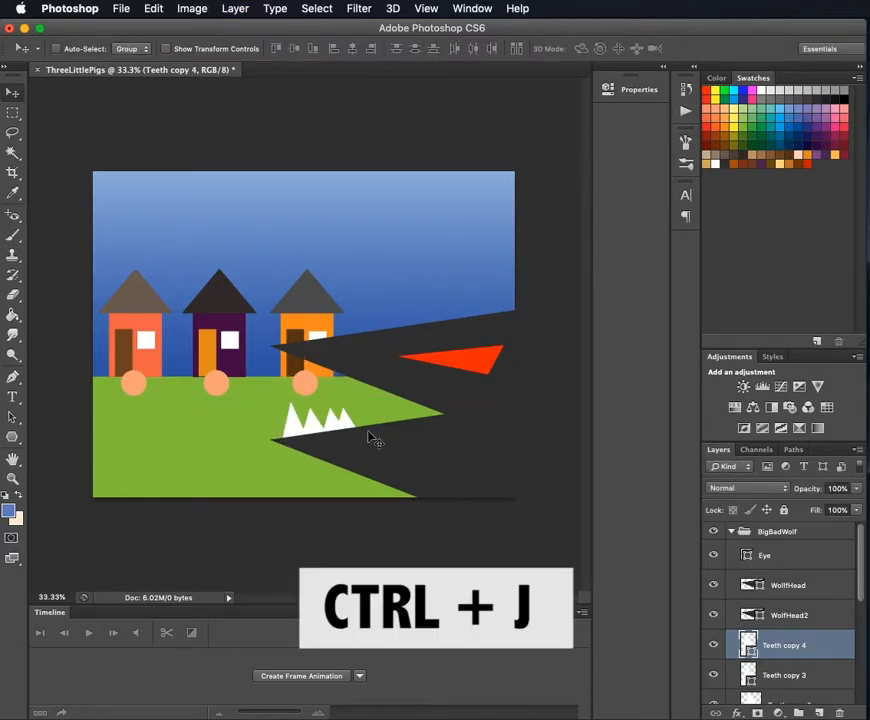
pyautogui.moveTo(386, 428); pyautogui.dragTo(355, 371)
pyautogui.hotkey('ctrl', 'j')
pyautogui.hotkey('ctrl', 'j')
pyautogui.hotkey('ctrl', 'j')
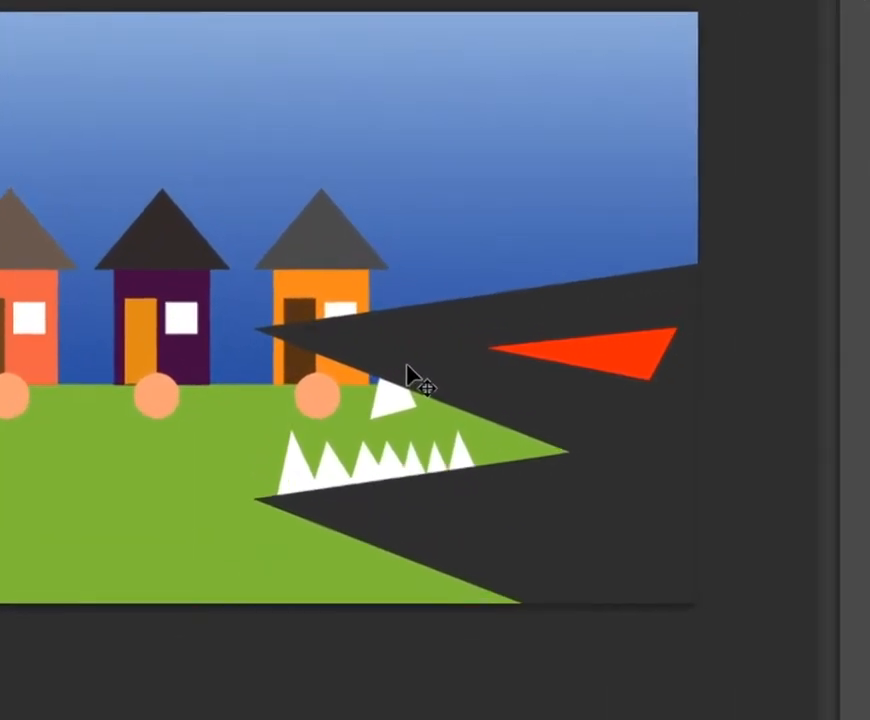
# - Rotate the upper-jaw tooth so that it points down, tilted to suit the jaw's slope
pyautogui.hotkey('ctrl', 't')
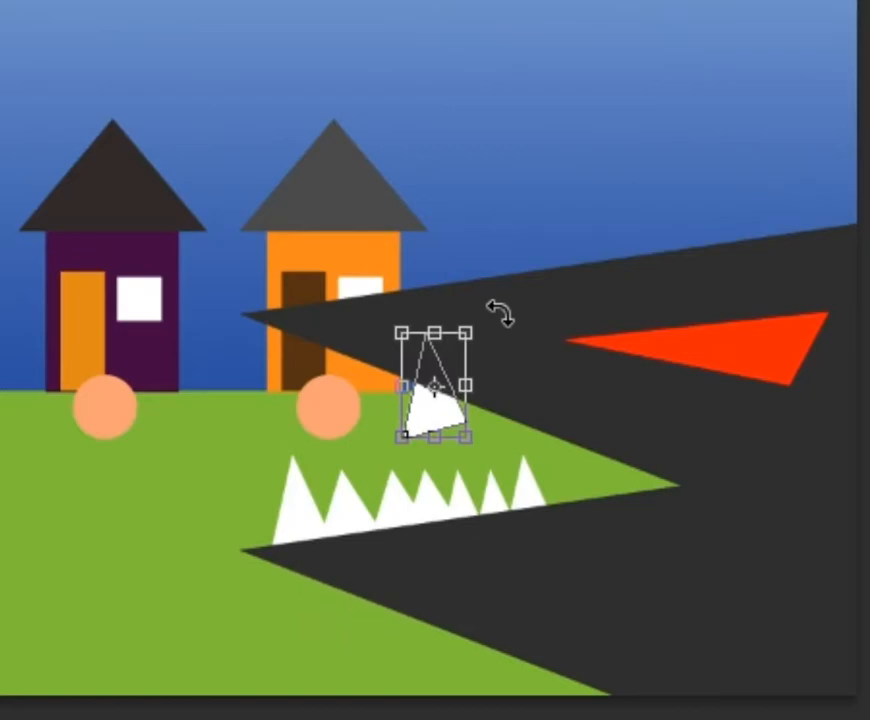
pyautogui.moveTo(500, 313); pyautogui.dragTo(353, 476)
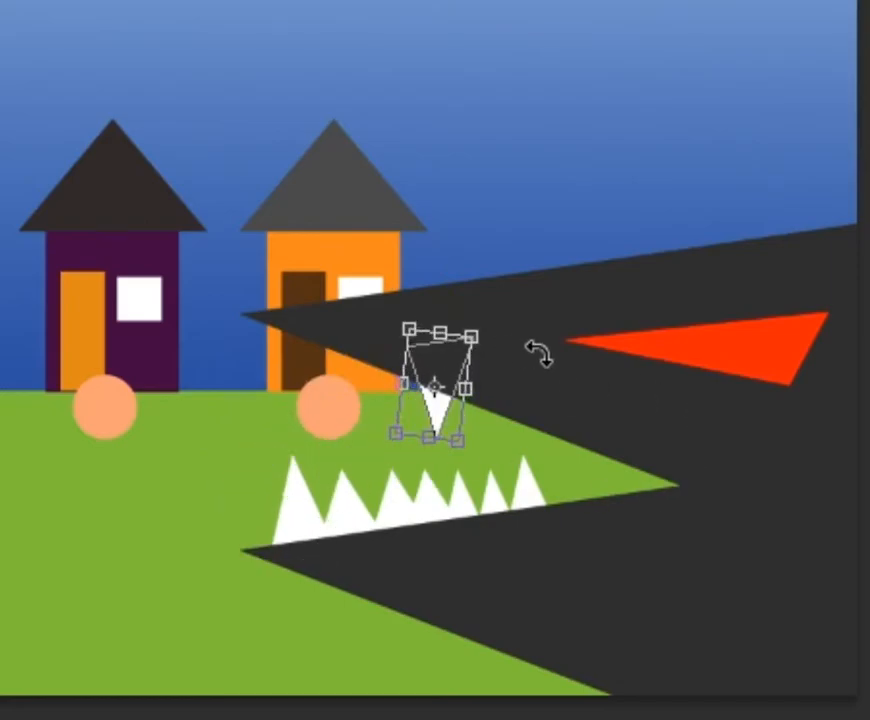
pyautogui.moveTo(493, 320); pyautogui.dragTo(527, 349)
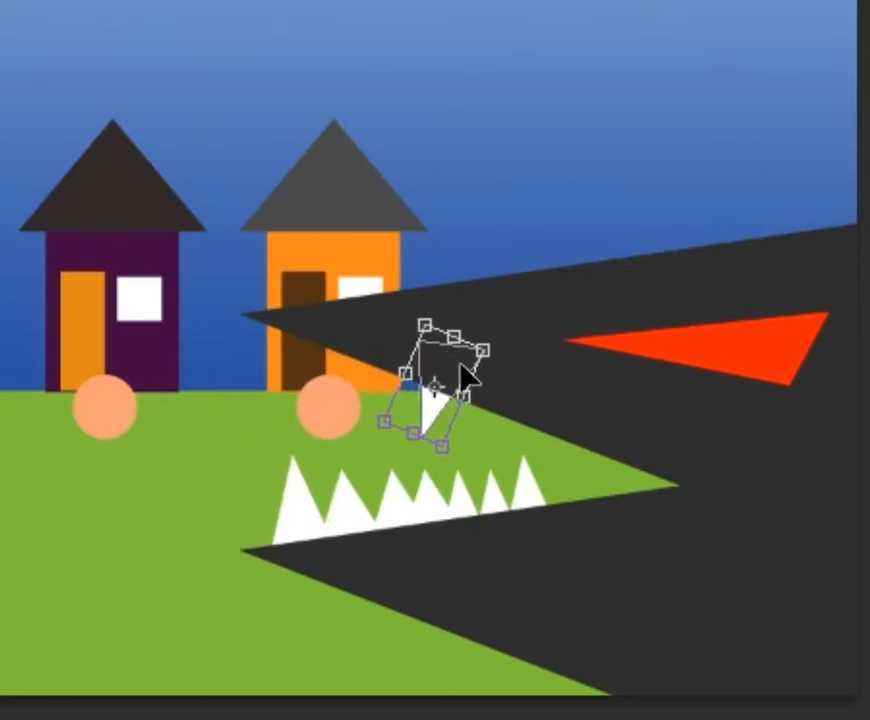
pyautogui.press('Return')
# - Move the inverted tooth to the front of the upper jaw and fill that jaw's edge with a row of duplicates
pyautogui.moveTo(437, 422); pyautogui.dragTo(355, 368)
pyautogui.hotkey('ctrl', 'j')
pyautogui.hotkey('ctrl', 'j')
pyautogui.hotkey('ctrl', 'j')
pyautogui.hotkey('ctrl', 'j')
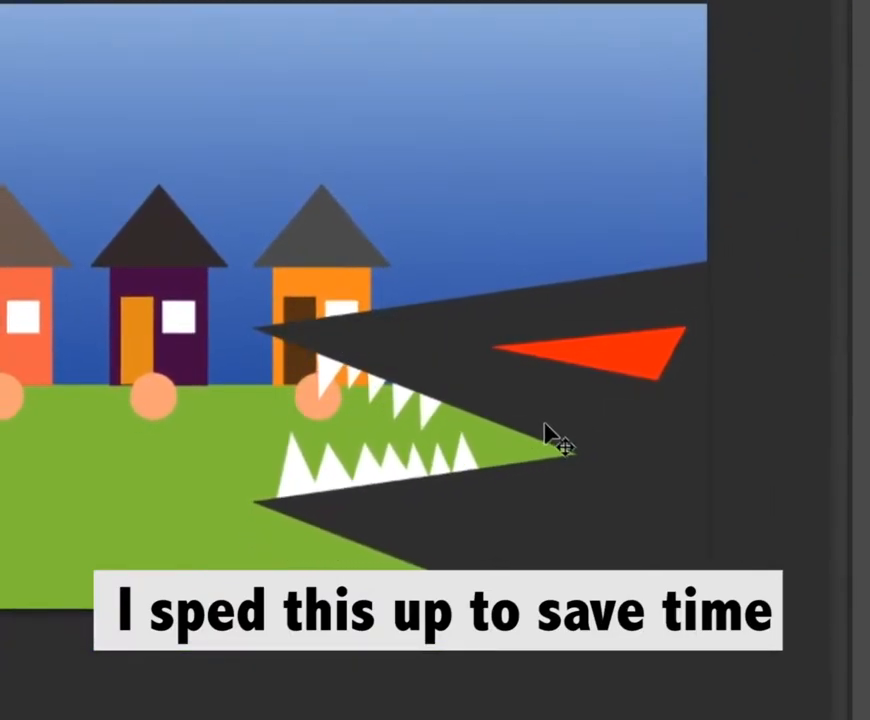
pyautogui.hotkey('ctrl', 'j')
pyautogui.hotkey('ctrl', 'j')
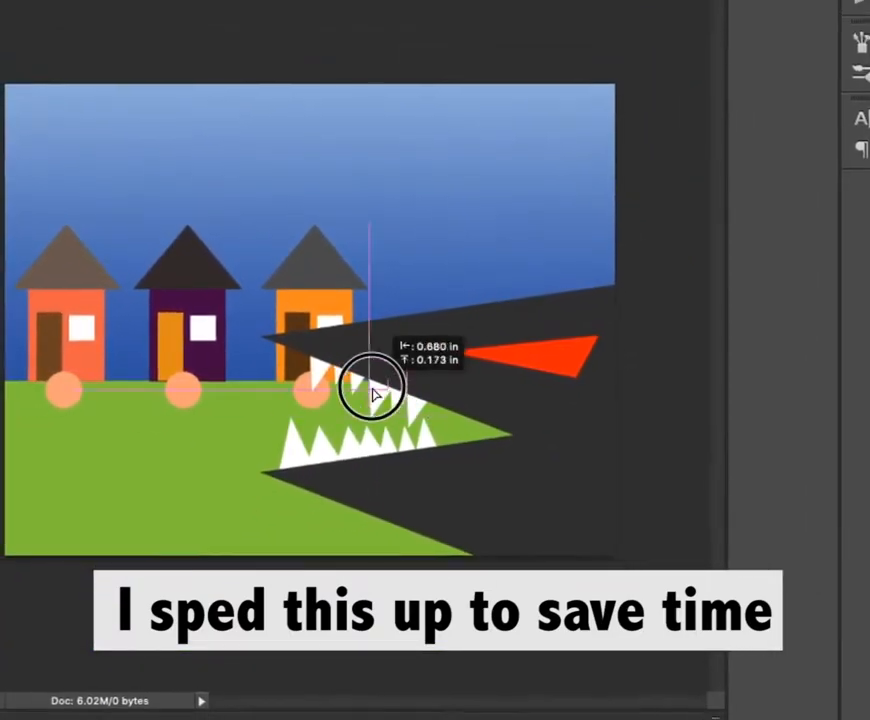
pyautogui.press('super+j')
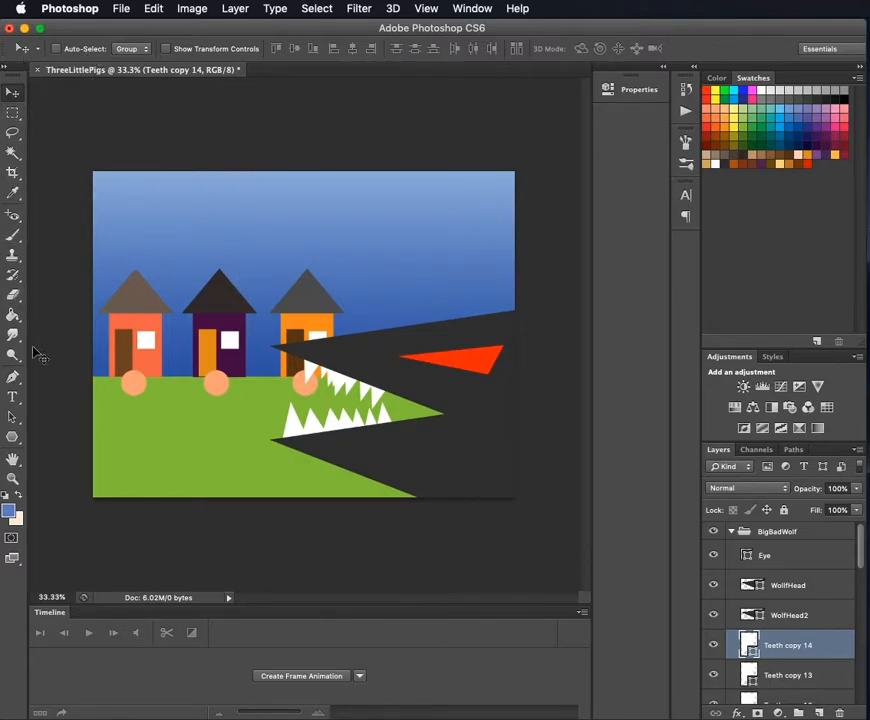
# - Add a text box across the sky containing the title "The Three Little Pigs"
pyautogui.click(18, 399)
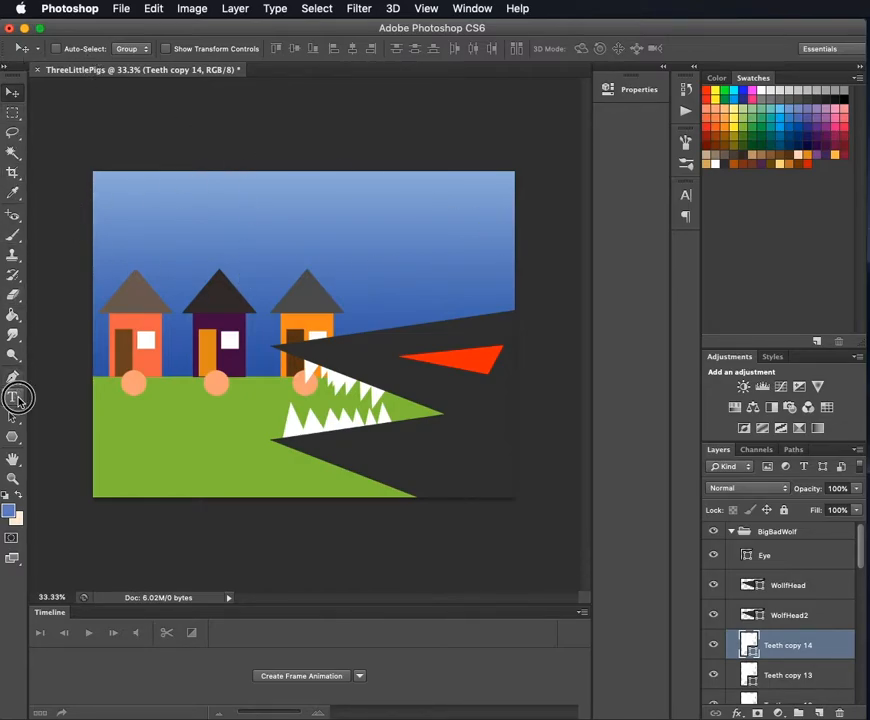
pyautogui.click(14, 402)
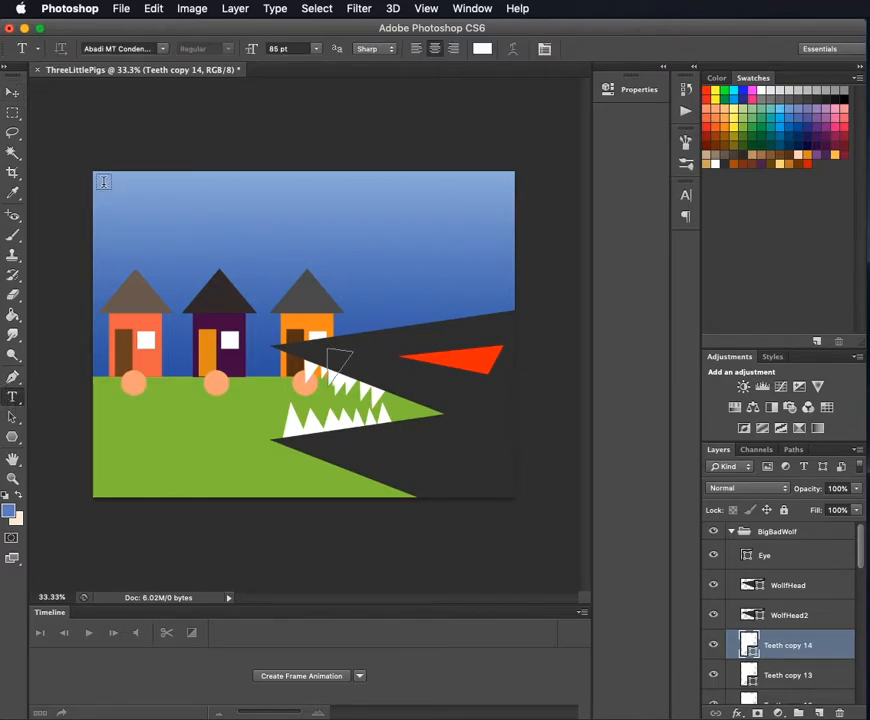
pyautogui.moveTo(109, 184); pyautogui.dragTo(503, 313)
pyautogui.write('T')
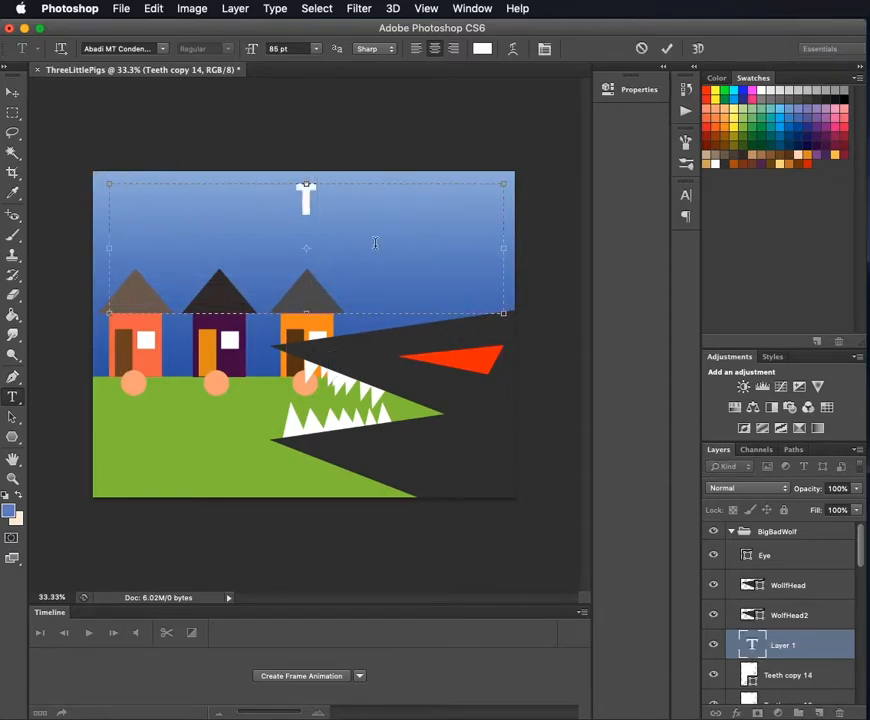
pyautogui.write('he Three Little Pigs')
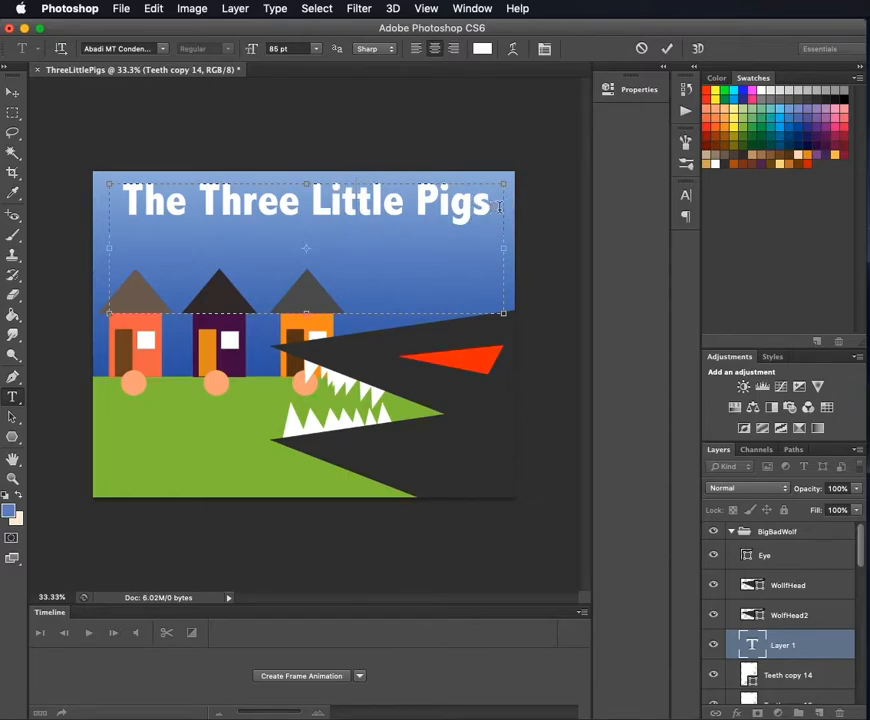
# - Try the Acier BAT font on the whole title, and undo the font change
pyautogui.moveTo(500, 197); pyautogui.dragTo(116, 199)
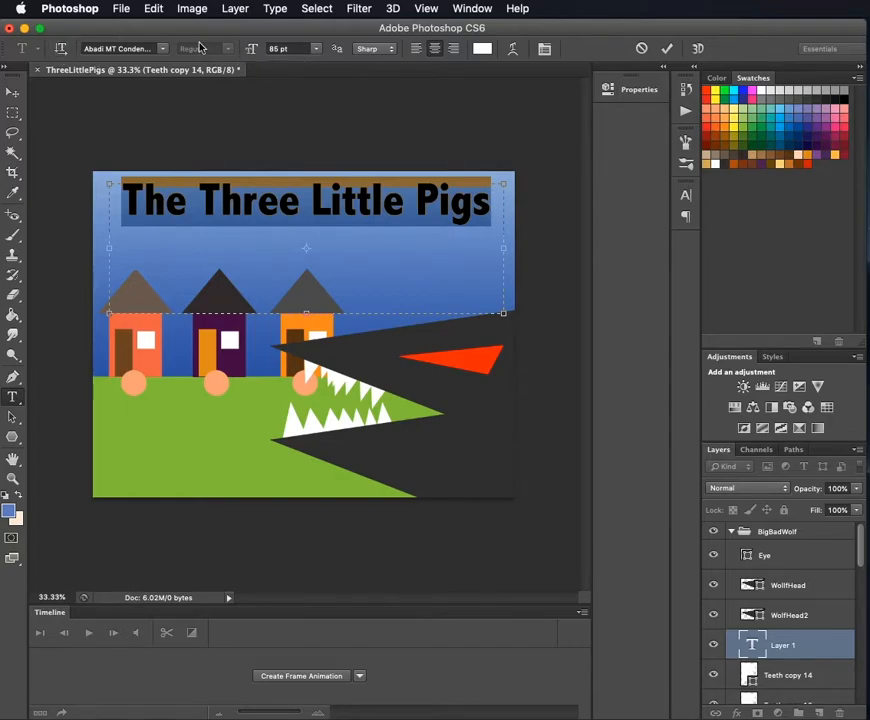
pyautogui.click(162, 49)
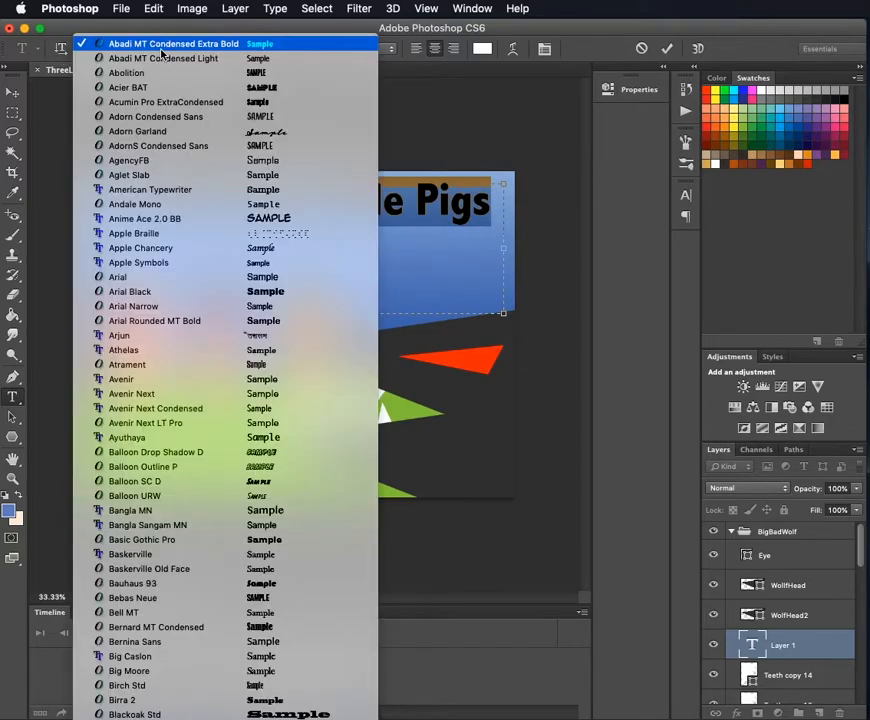
pyautogui.click(196, 87)
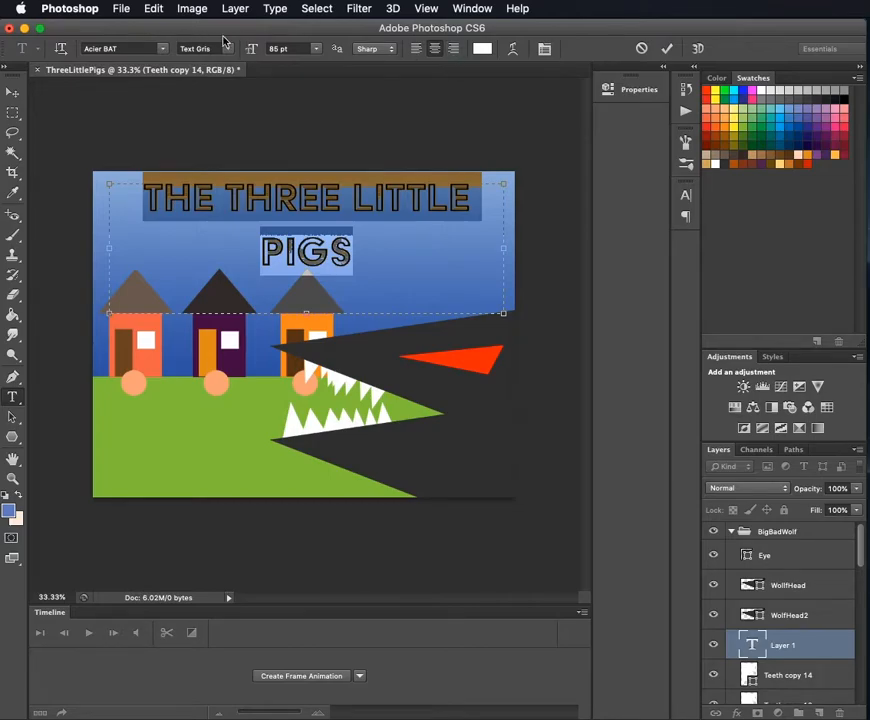
pyautogui.press('super+z')
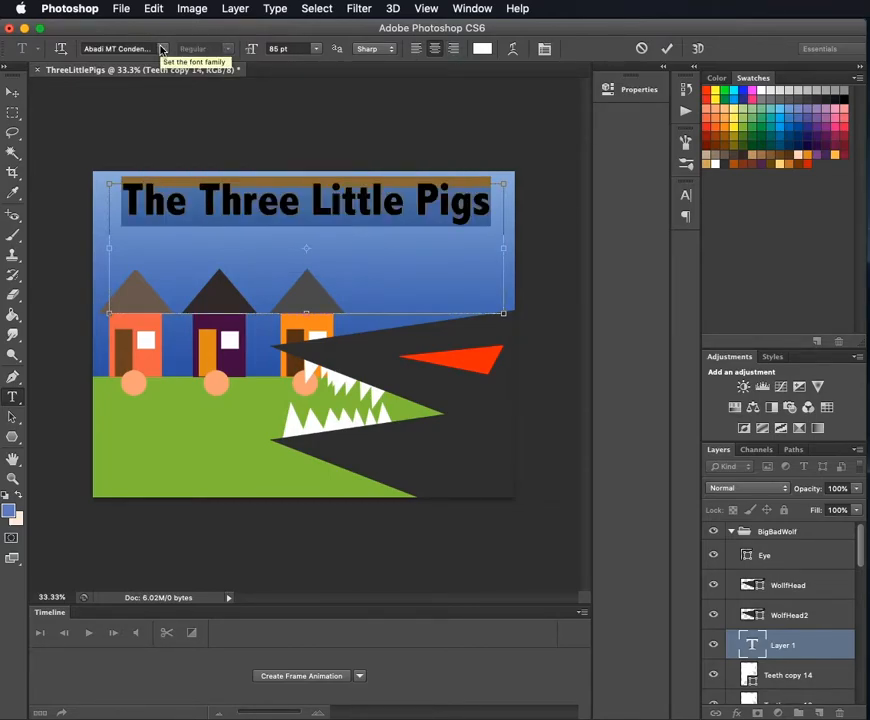
# - Set the title's text colour to white (ffffff) and commit the text
pyautogui.click(485, 50)
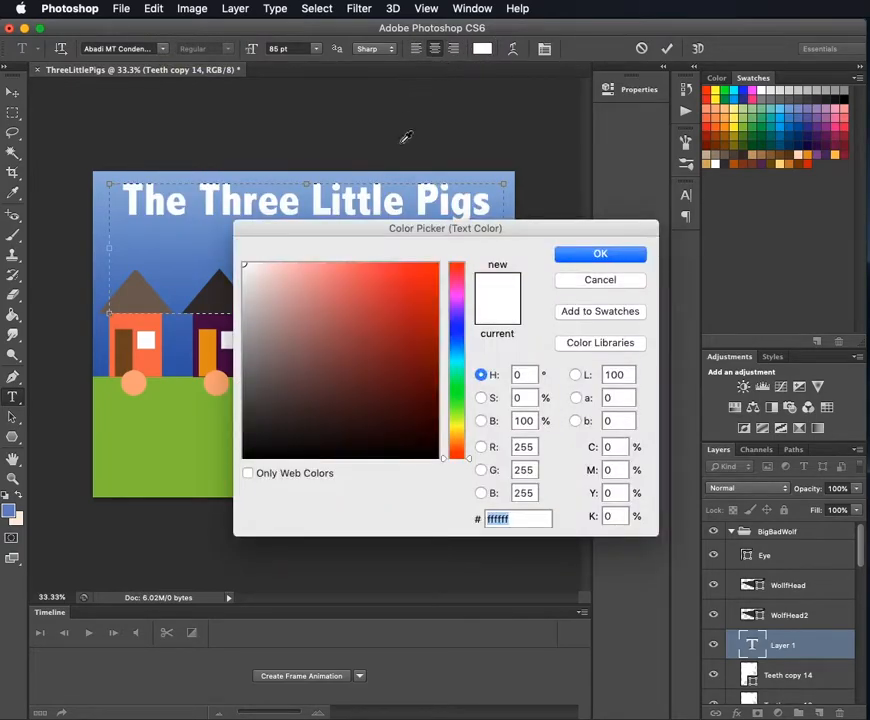
pyautogui.click(221, 274)
pyautogui.moveTo(247, 268); pyautogui.dragTo(210, 237)
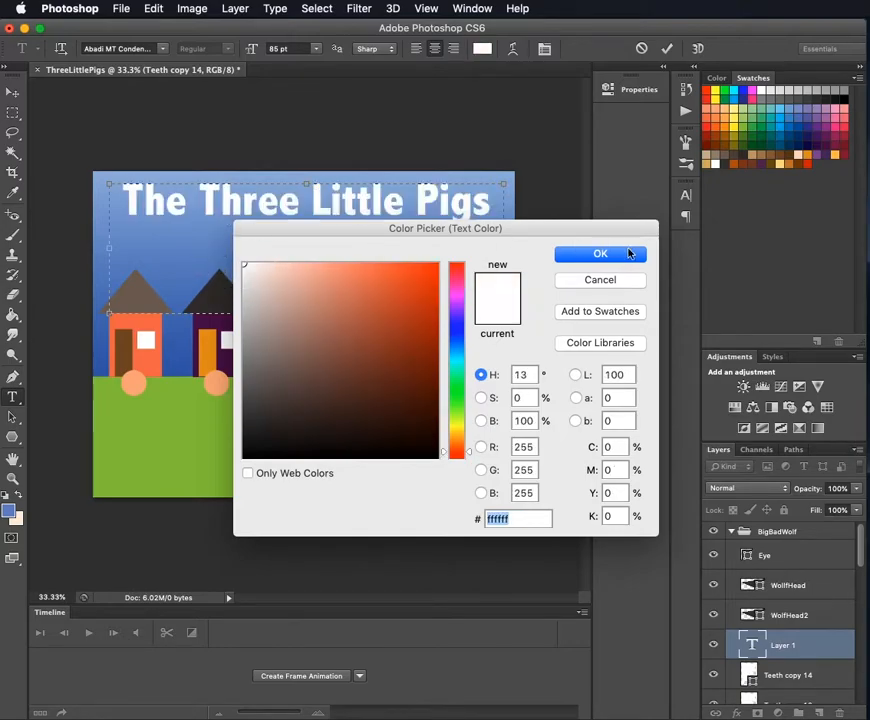
pyautogui.click(608, 254)
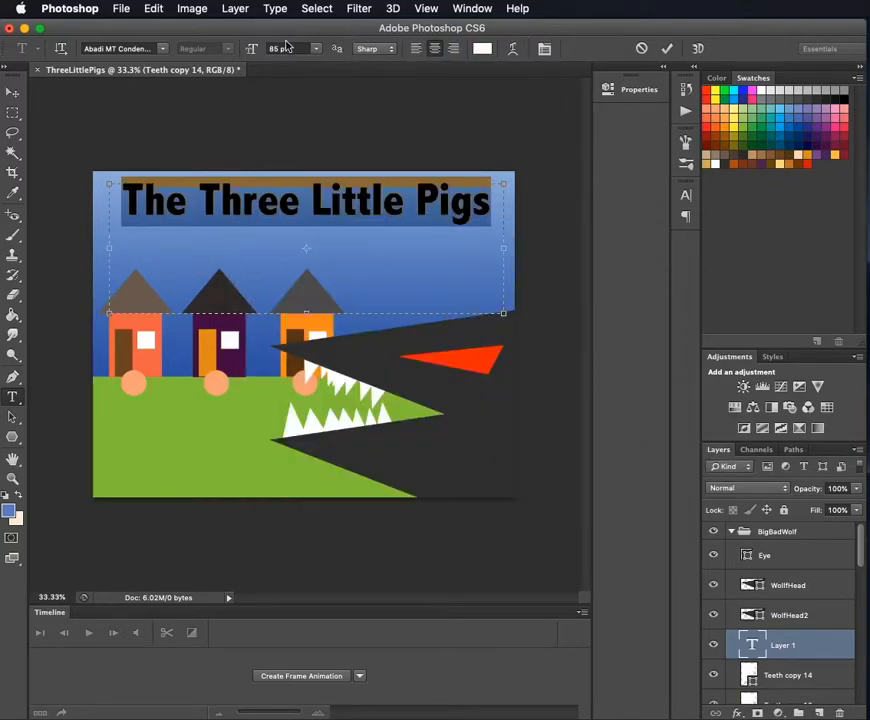
pyautogui.click(280, 48)
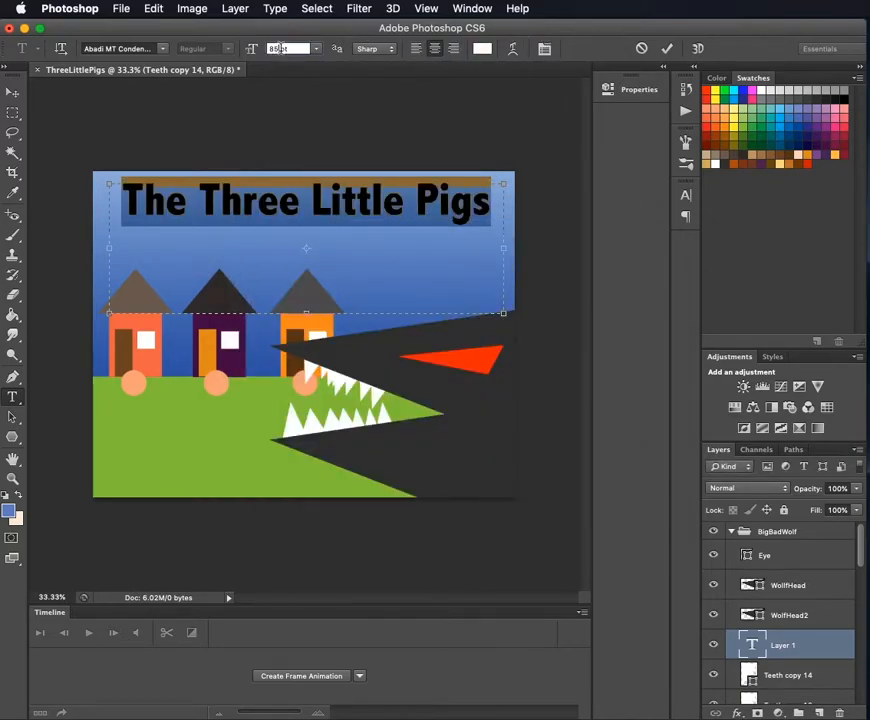
pyautogui.click(14, 94)
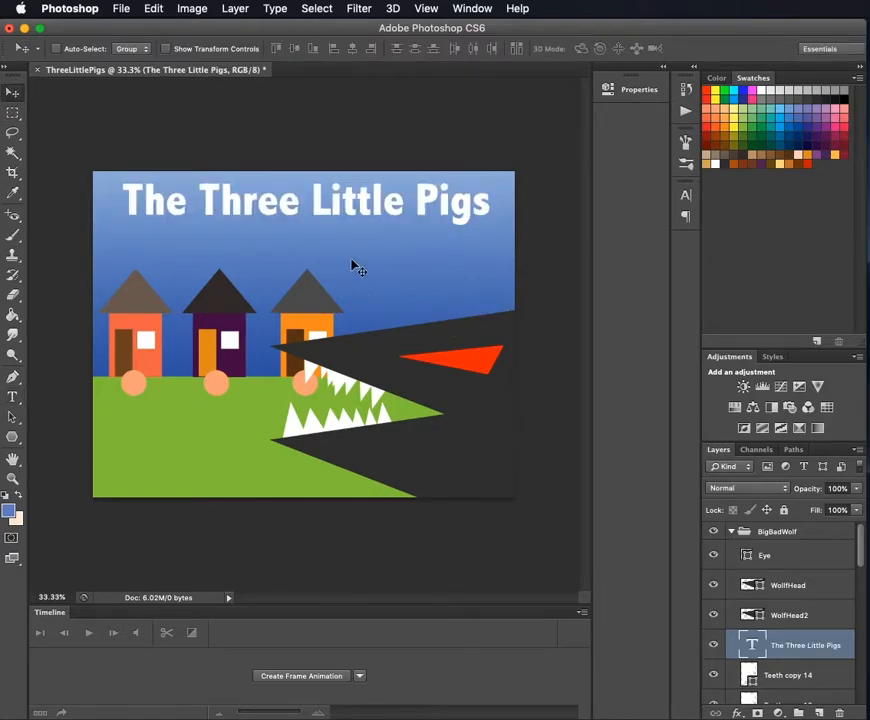
# - Move the title slightly lower in the sky and place its layer above the BigBadWolf group, collapsing that group
pyautogui.moveTo(276, 202)
pyautogui.mouseDown()
pyautogui.moveTo(277, 233)
pyautogui.moveTo(276, 224)
pyautogui.mouseUp()
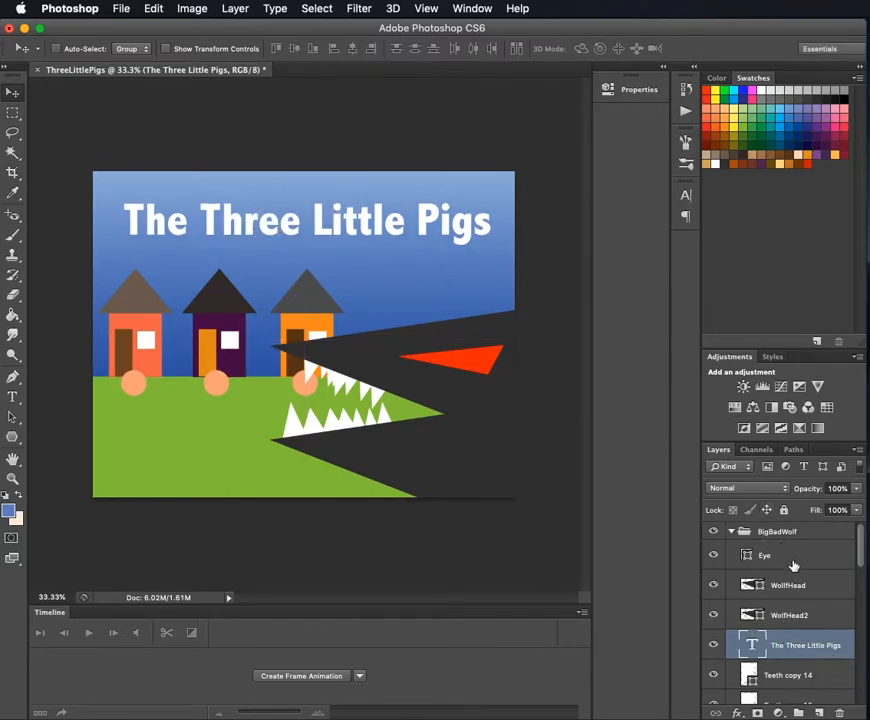
pyautogui.moveTo(806, 647); pyautogui.dragTo(770, 521)
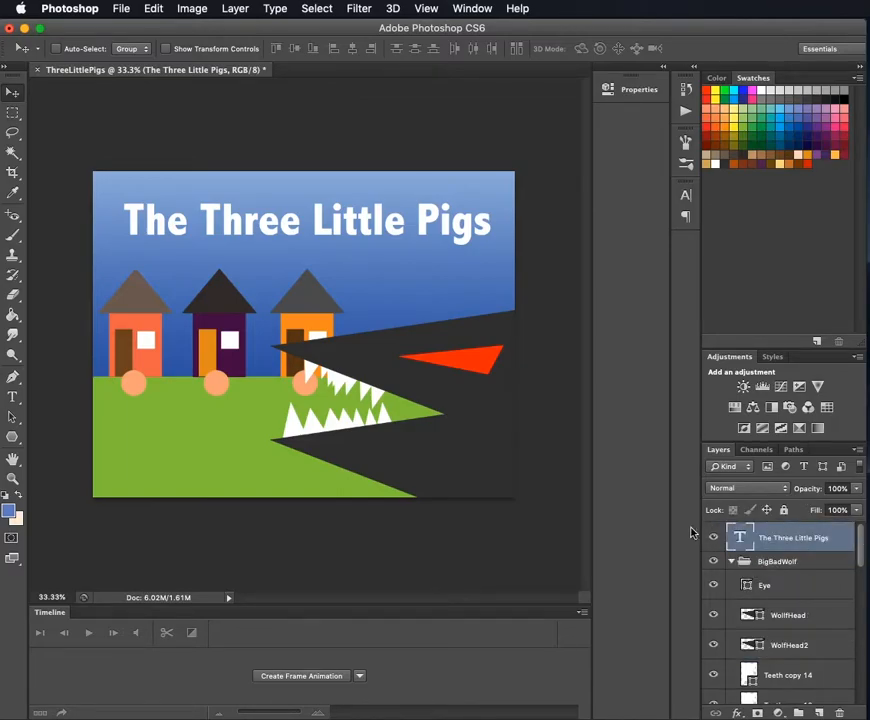
pyautogui.click(731, 562)
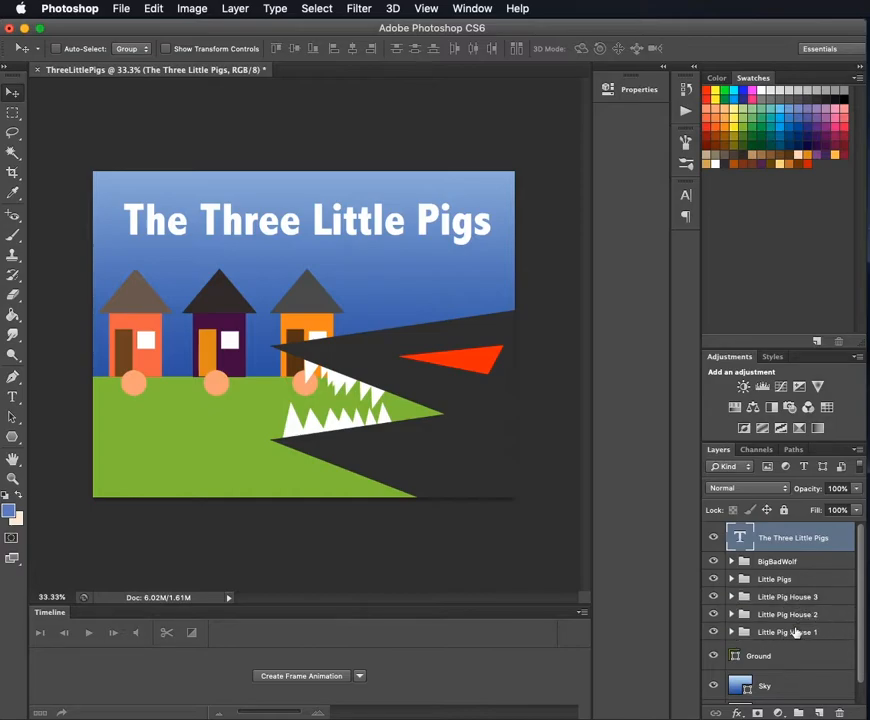
# - Review the layer stack from the title through the groups down to the Ground, Sky and Background layers
pyautogui.scroll(-1, 795, 632)
pyautogui.click(752, 636)
pyautogui.click(773, 665)
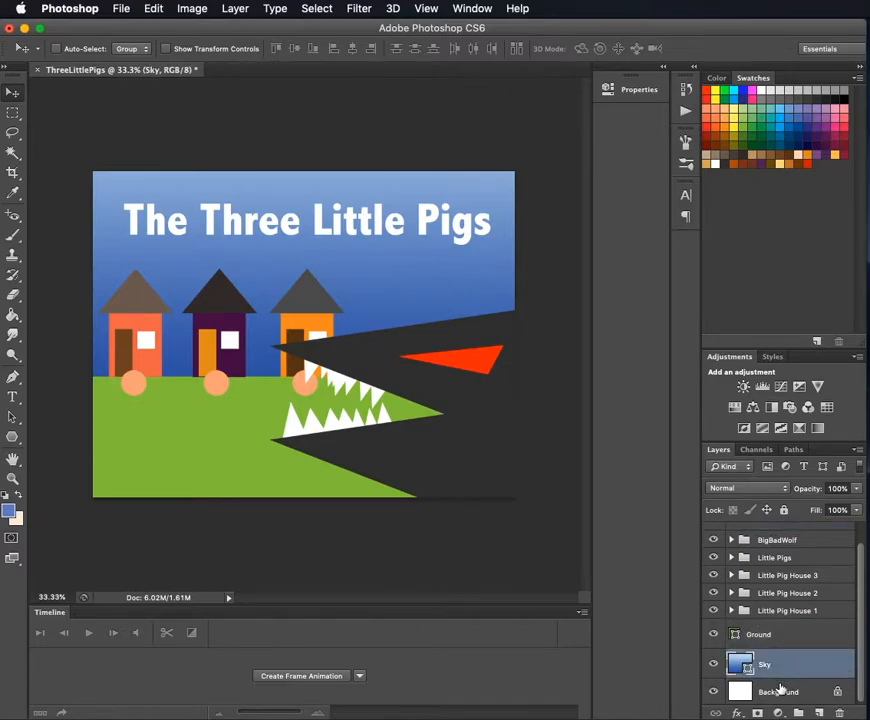
pyautogui.click(783, 689)
pyautogui.scroll(1, 766, 583)
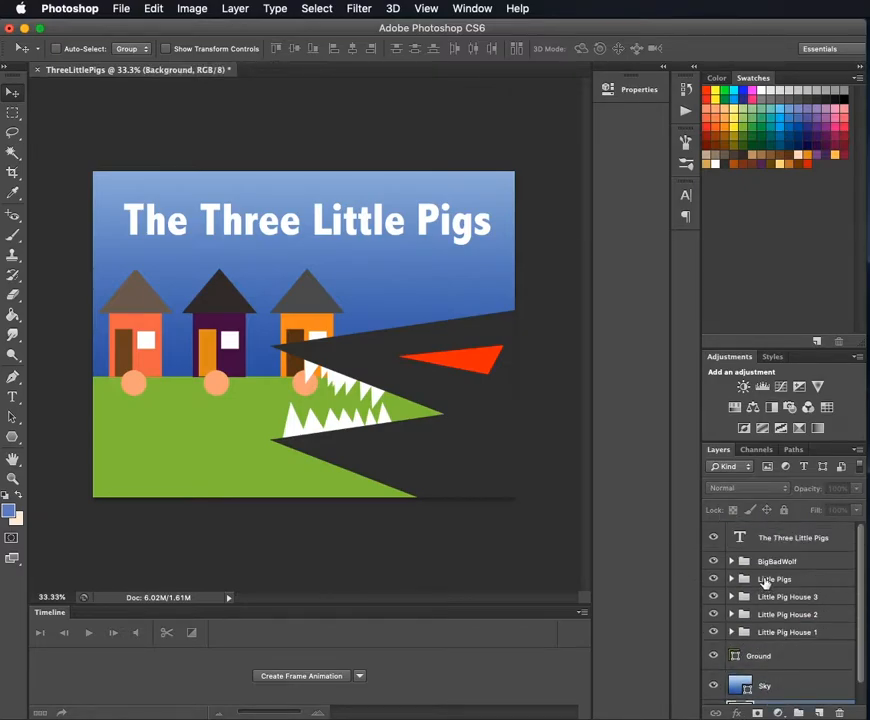
pyautogui.scroll(-1, 807, 603)
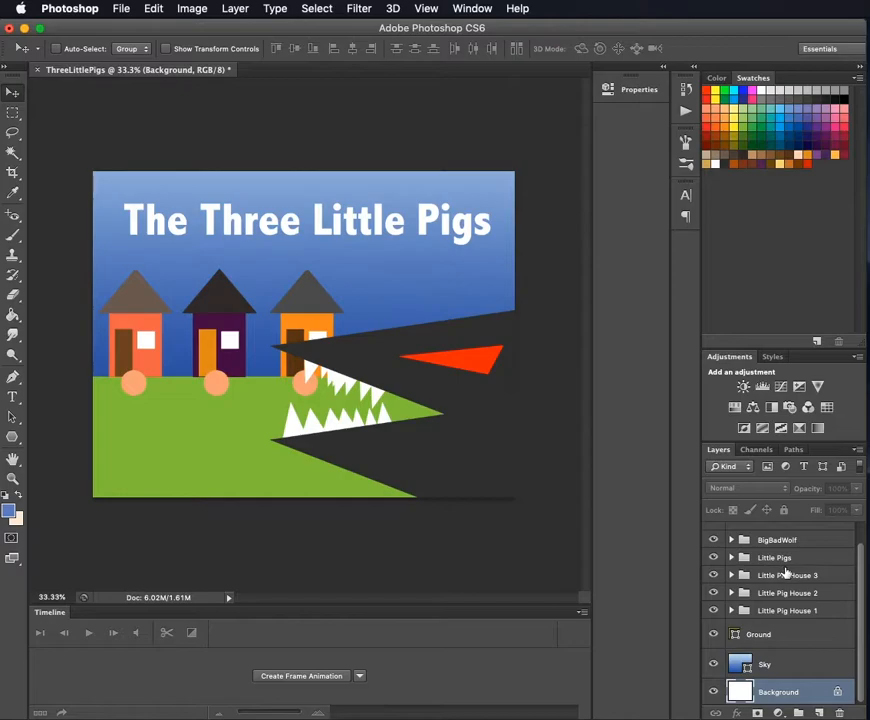
pyautogui.scroll(1, 786, 573)
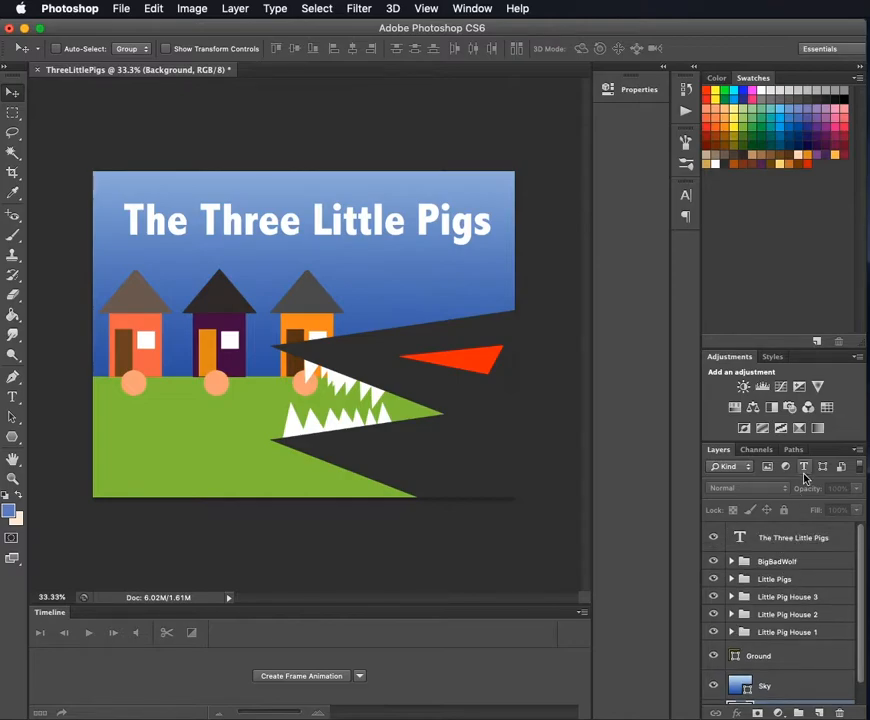